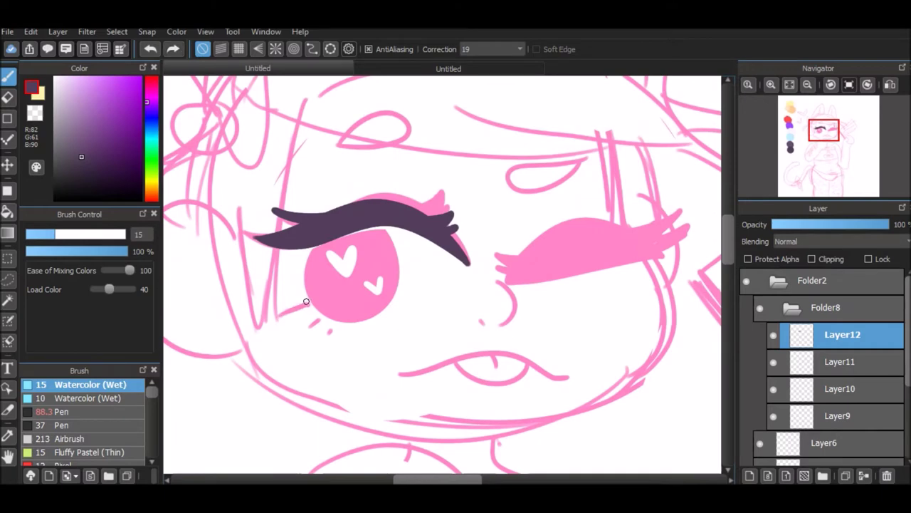
Draw the lower lashes of the open eye, and outline and fill a dark purple iris on a new layer
left_click_drag(310, 323, 302, 334)
left_click(767, 474)
left_click_drag(390, 229, 322, 242)
left_click(811, 280)
left_click(778, 280)
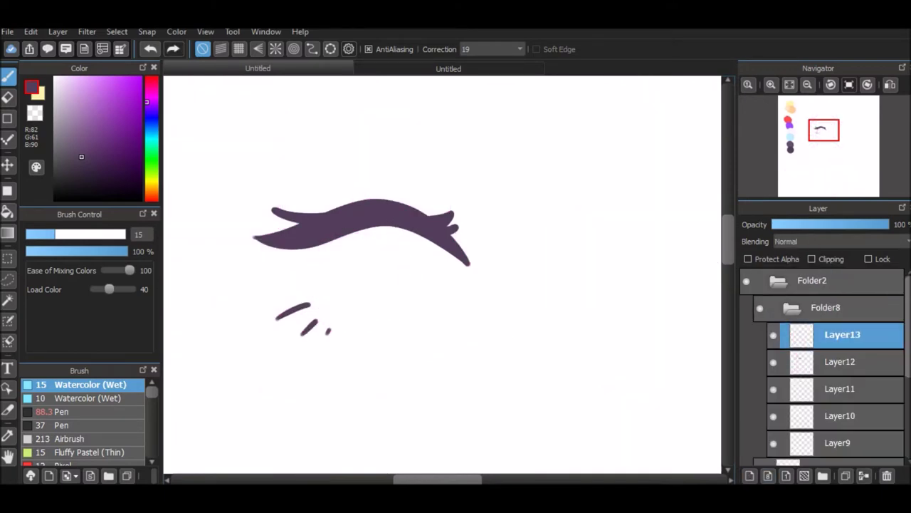
left_click_drag(309, 209, 403, 332)
left_click_drag(348, 227, 350, 226)
key("g")
left_click(349, 277)
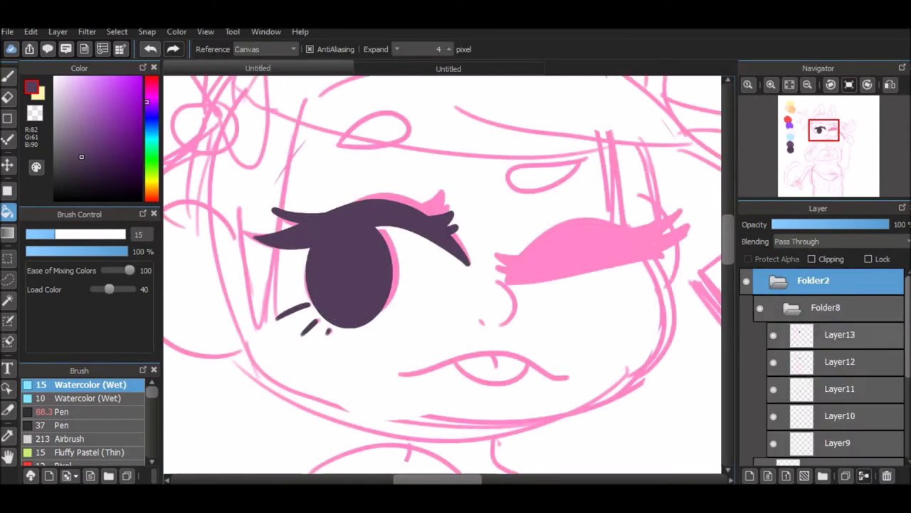
On a new layer clipped to the iris, paint a thin light blue band and a light blue lower half
left_click(750, 475)
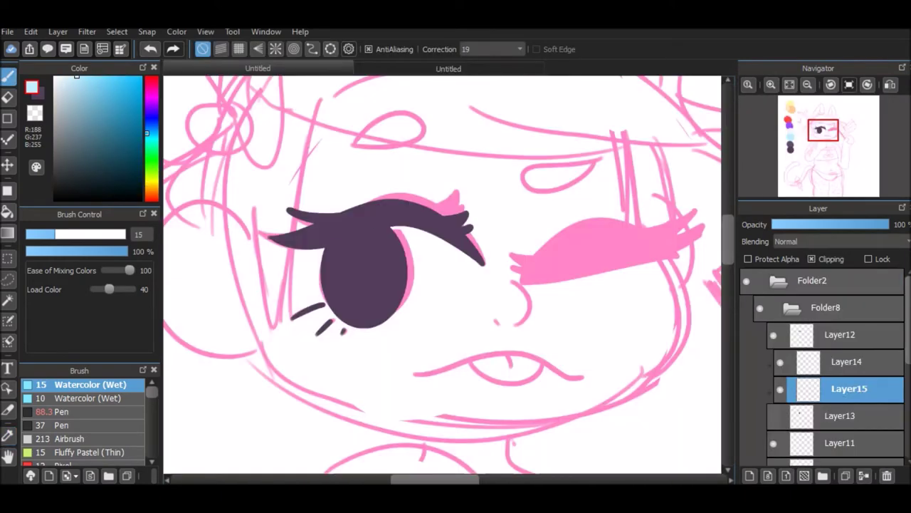
key("ctrl+z")
left_click_drag(323, 286, 403, 293)
left_click_drag(331, 299, 395, 313)
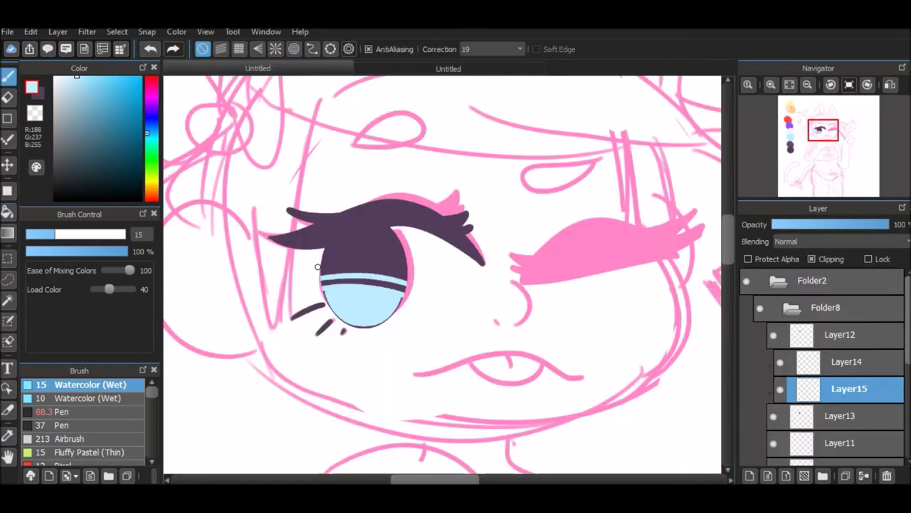
Paint two pale blue heart highlights over the iris on Layer14 and brighten them with Protect Alpha on
left_click(847, 361)
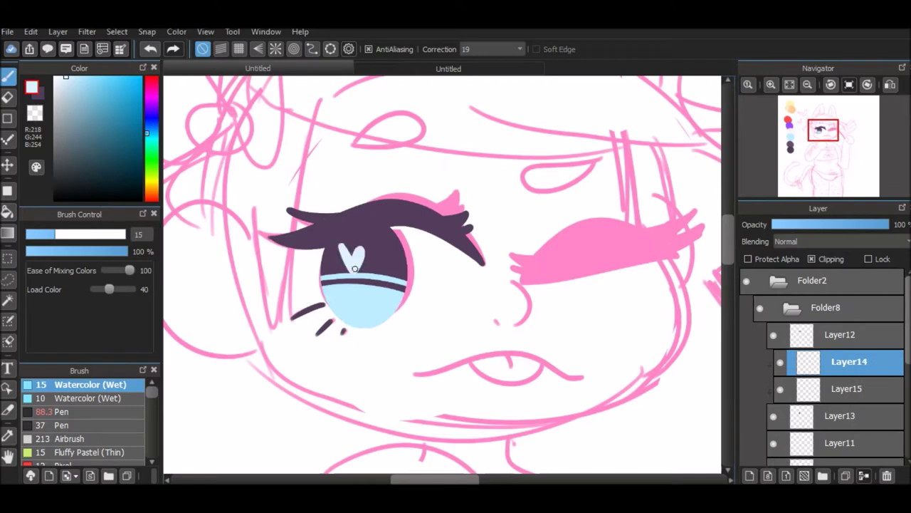
key("v")
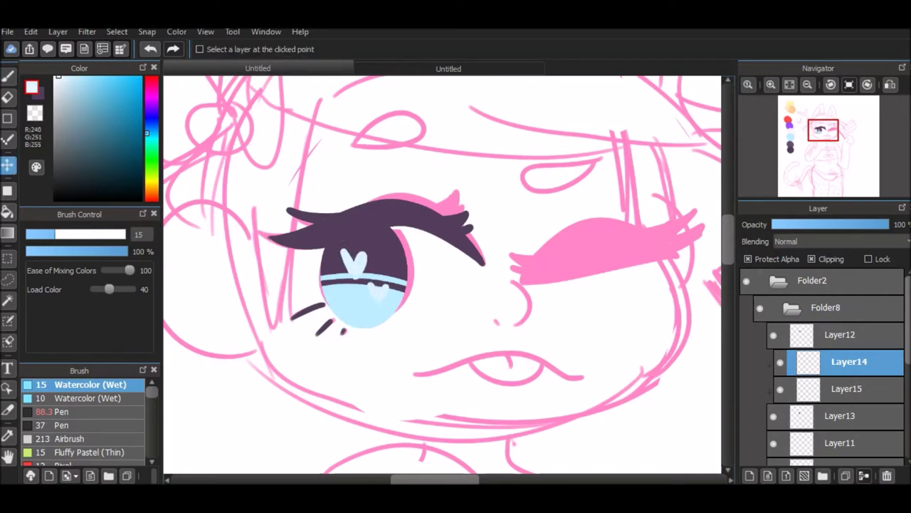
key("u")
key("b")
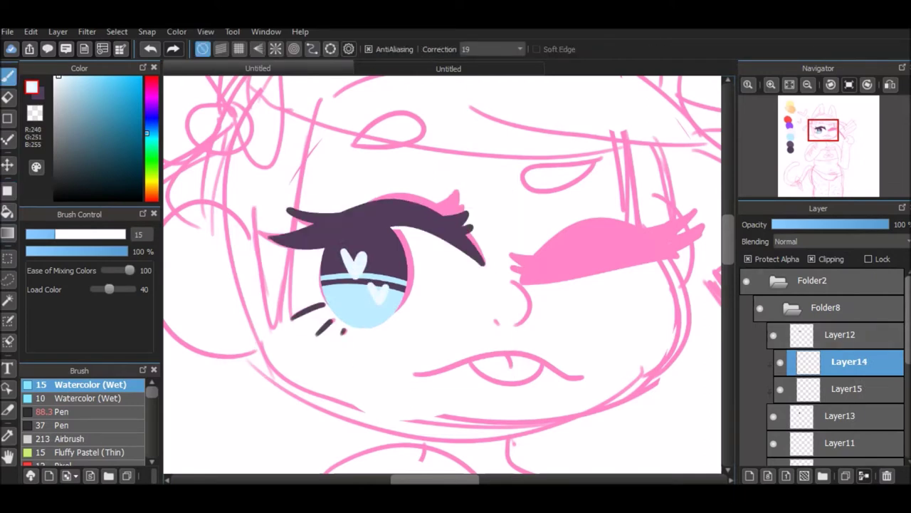
key("ctrl+shift+n")
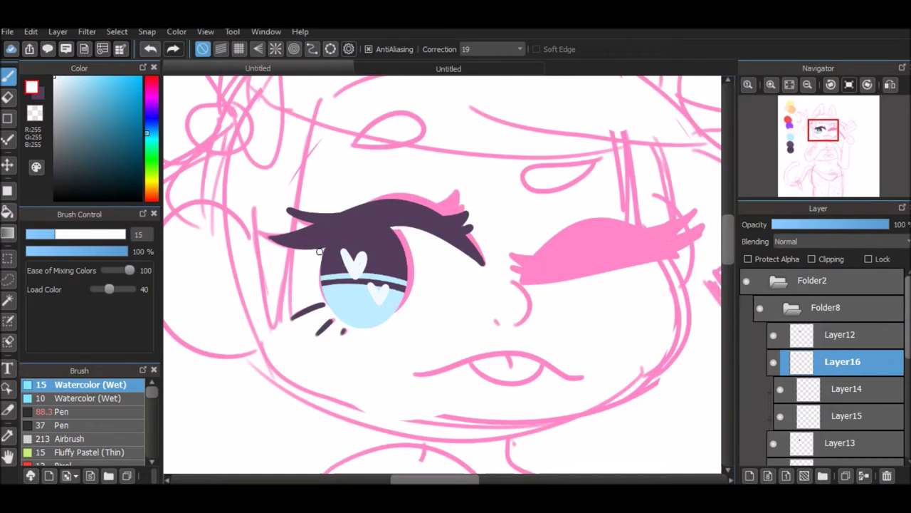
key("ctrl+z")
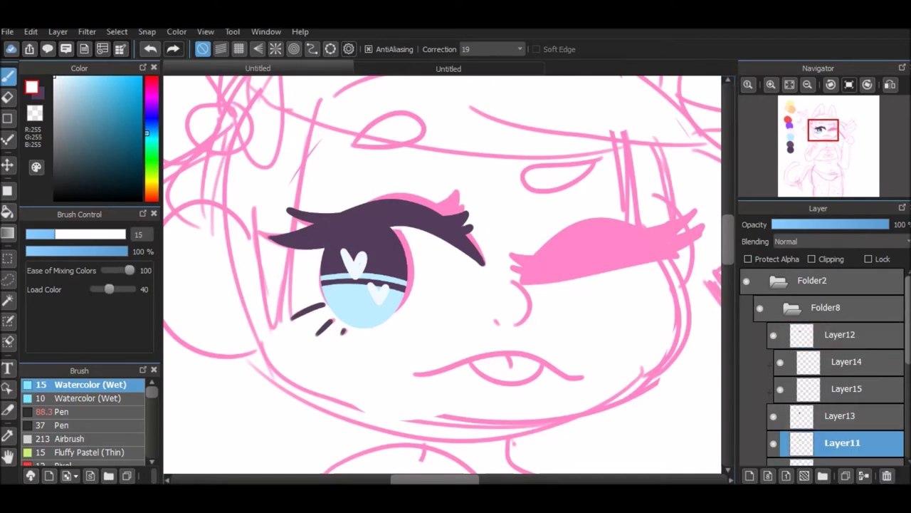
left_click(80, 398)
left_click(68, 411)
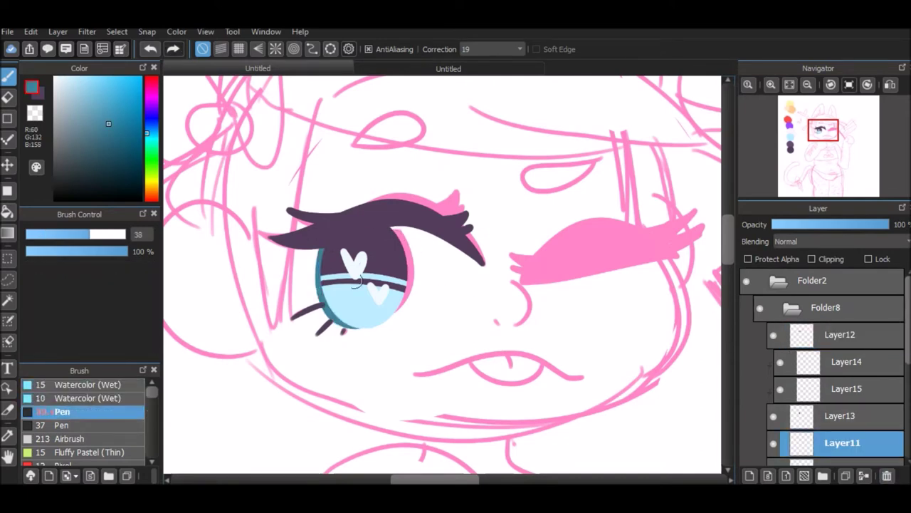
left_click_drag(458, 247, 334, 334)
key("ctrl+z")
Outline the eyeball around the iris in teal with Watercolor (Wet) on Layer11 and fill it with the same color
left_click(80, 384)
left_click(331, 49)
left_click_drag(380, 204, 471, 338)
left_click_drag(308, 256, 467, 263)
left_click(7, 212)
left_click(773, 415)
left_click(811, 280)
left_click(842, 442)
left_click(434, 306)
left_click(773, 416)
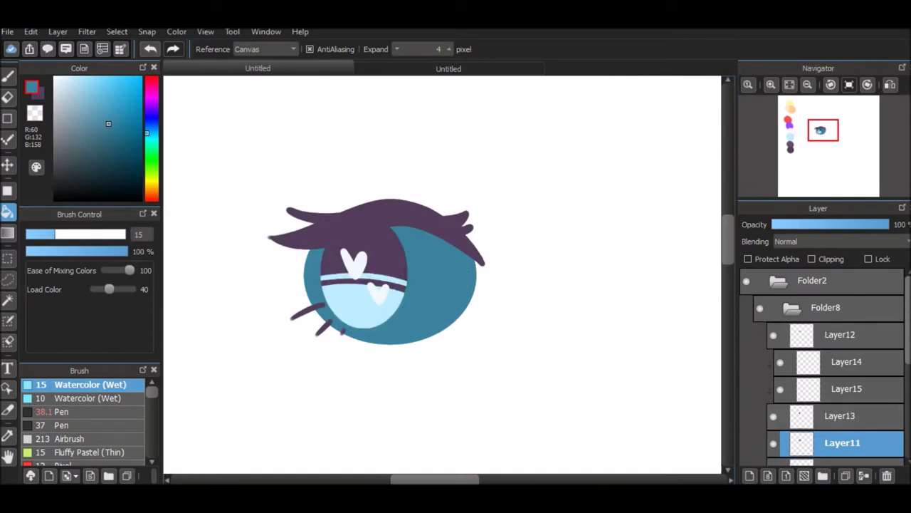
Trim the teal eyeball's outer edge with the Pen in transparent color and recolor the shape white using Protect Alpha
key("b")
left_click(331, 49)
left_click(62, 411)
left_click(34, 113)
mouse_move(321, 236)
left_mouse_down()
mouse_move(442, 335)
mouse_move(301, 282)
mouse_move(486, 186)
left_mouse_up()
key("x")
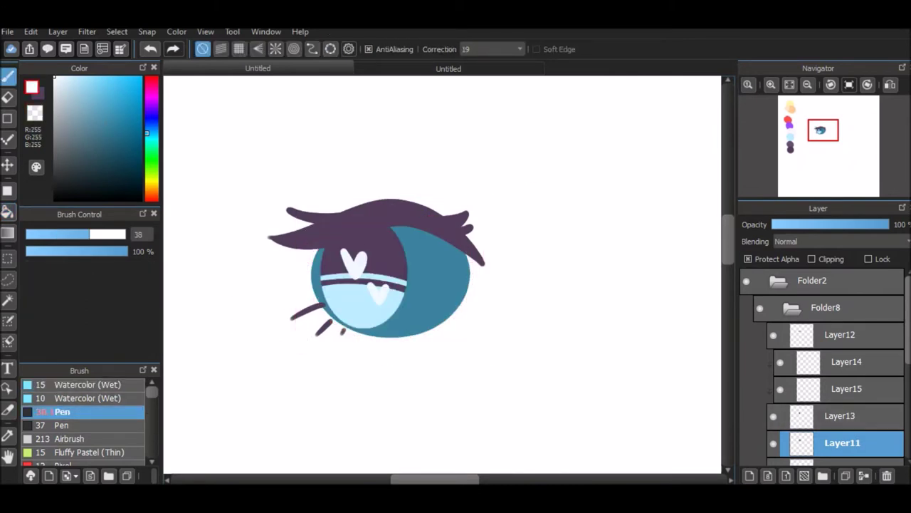
key("b")
Paint a blue-violet shadow beneath the upper lashes on a new layer clipped to the eyeball, and lower that layer's opacity
left_click(812, 279)
left_click(749, 475)
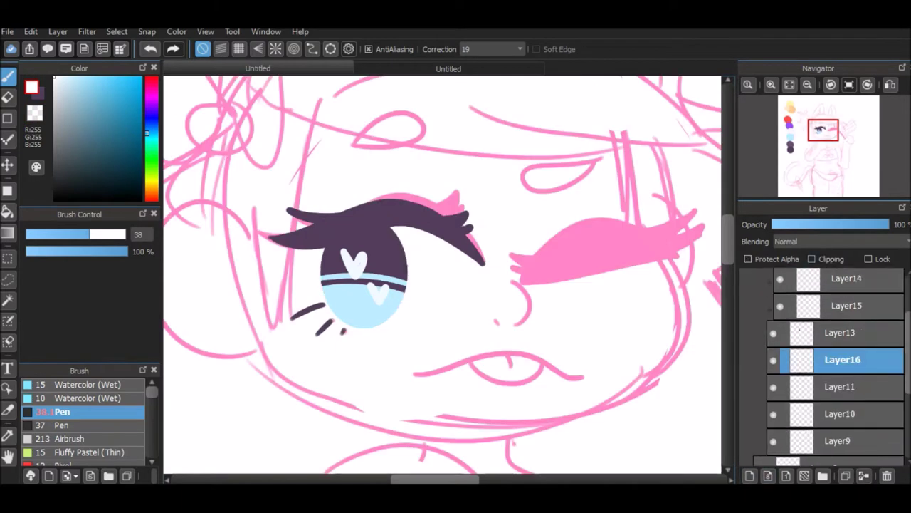
left_click(810, 258)
left_click(94, 94)
left_click(86, 384)
left_click_drag(312, 271, 469, 267)
left_click_drag(315, 258, 309, 269)
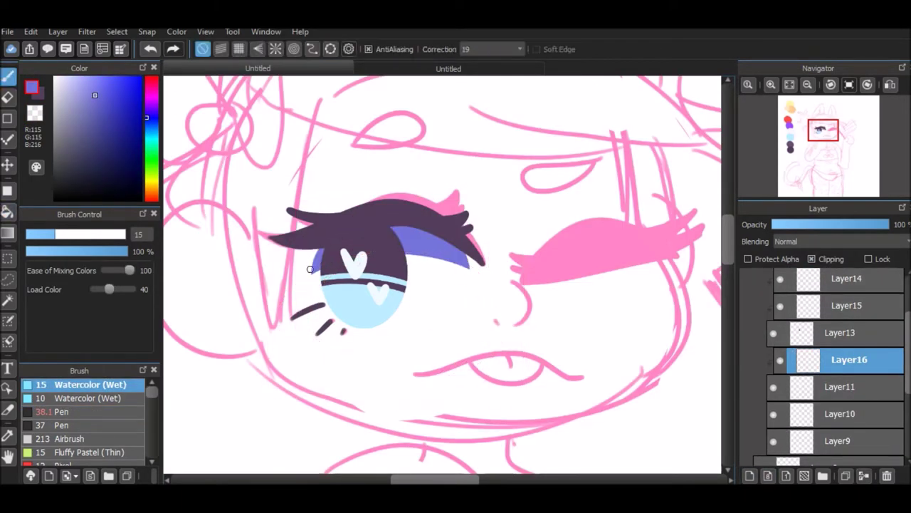
left_click_drag(883, 225, 826, 224)
Trace the curved mouth line over the sketch in dark purple on Layer10
scroll(826, 356, "up", 2)
left_click(840, 331)
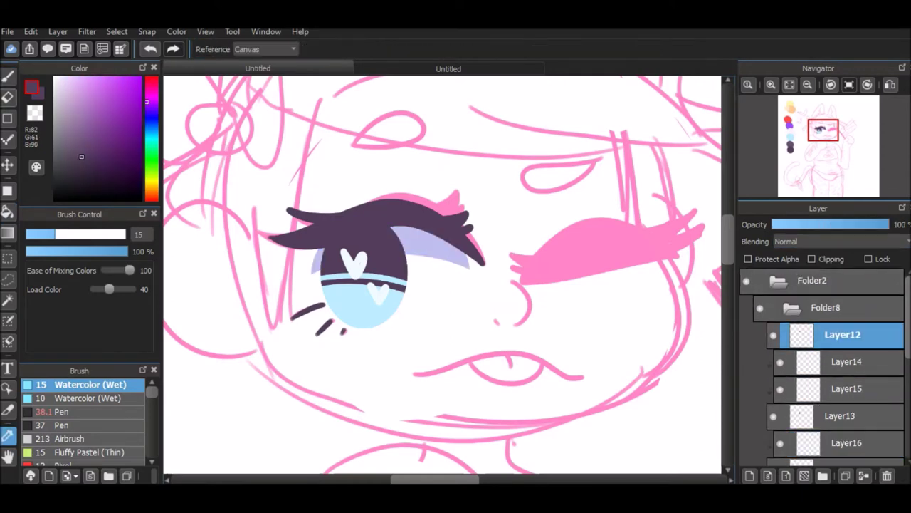
scroll(826, 356, "down", 3)
left_click(840, 387)
key("ctrl+z")
mouse_move(413, 369)
left_mouse_down()
mouse_move(583, 369)
mouse_move(425, 374)
mouse_move(554, 375)
left_mouse_up()
key("ctrl+z")
key("ctrl+z")
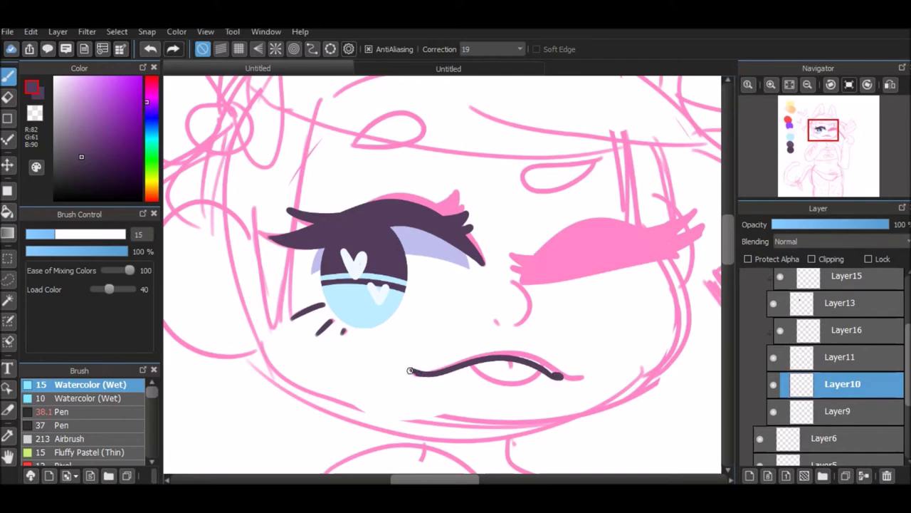
Outline the tongue with its center line and draw the nose curve and nostril dot in dark purple
left_click_drag(474, 363, 543, 370)
key("ctrl+z")
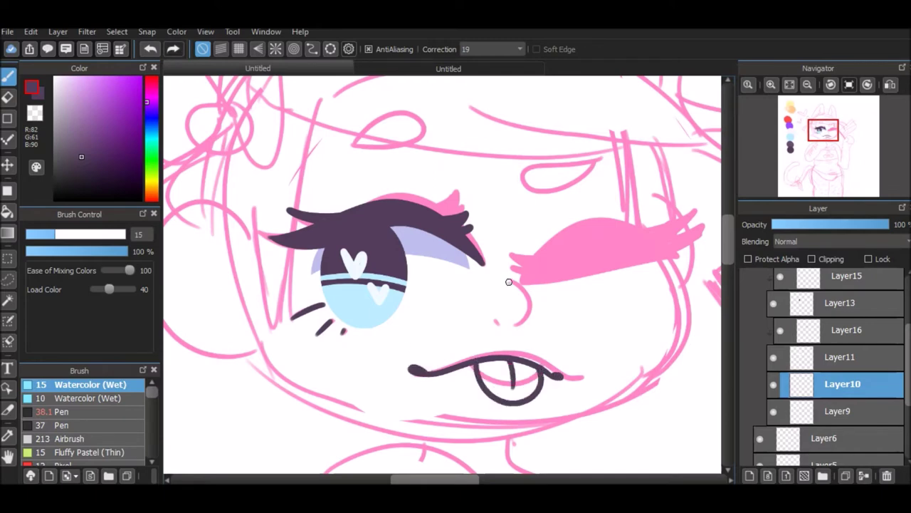
left_click(494, 321)
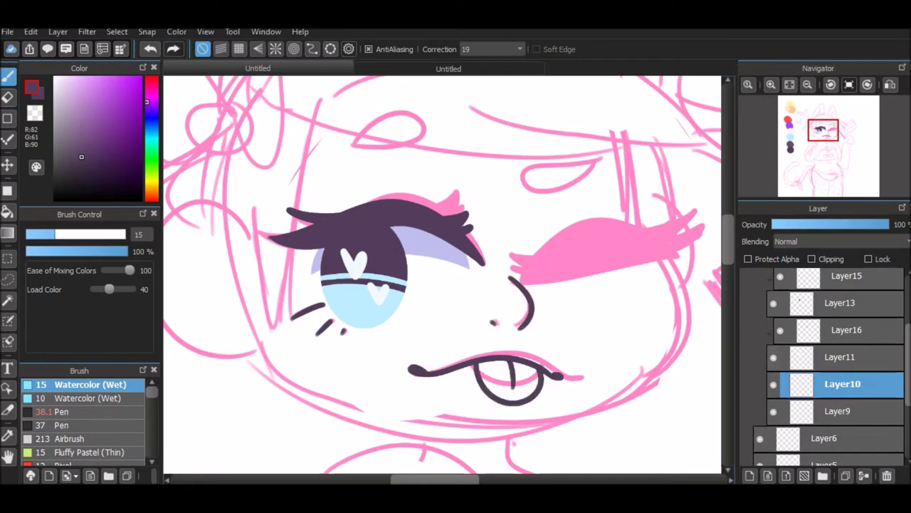
Color the tongue pink on Layer9 and add darker upper shading and a light pink heart highlight on clipped layers
left_click(840, 411)
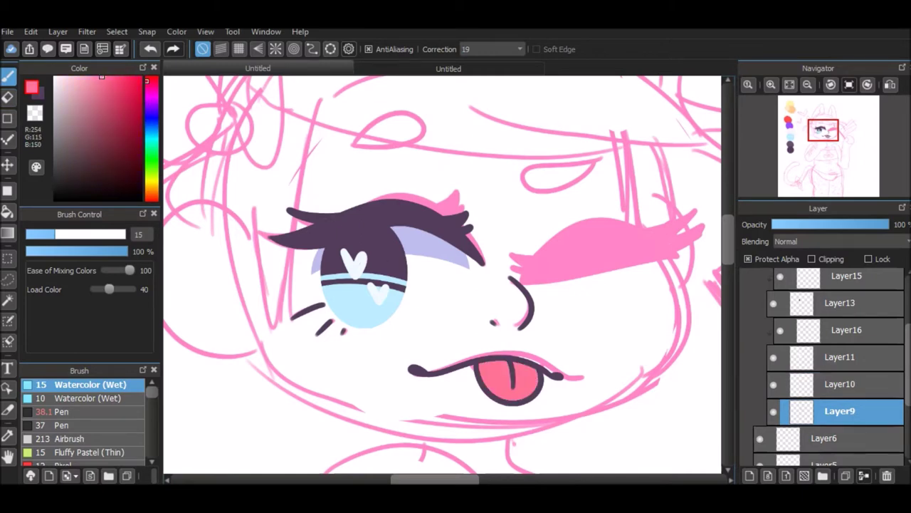
key("ctrl+shift+n")
key("ctrl+alt+g")
key("ctrl+shift+n")
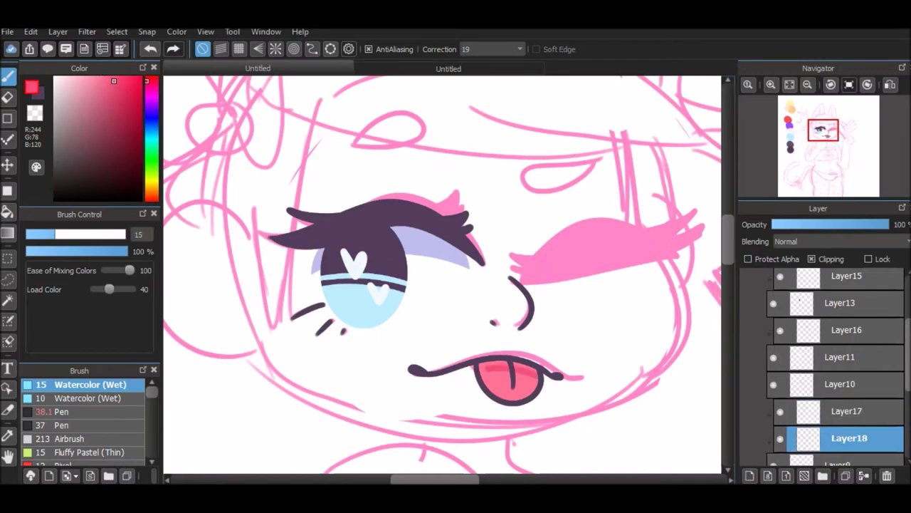
left_click(847, 410)
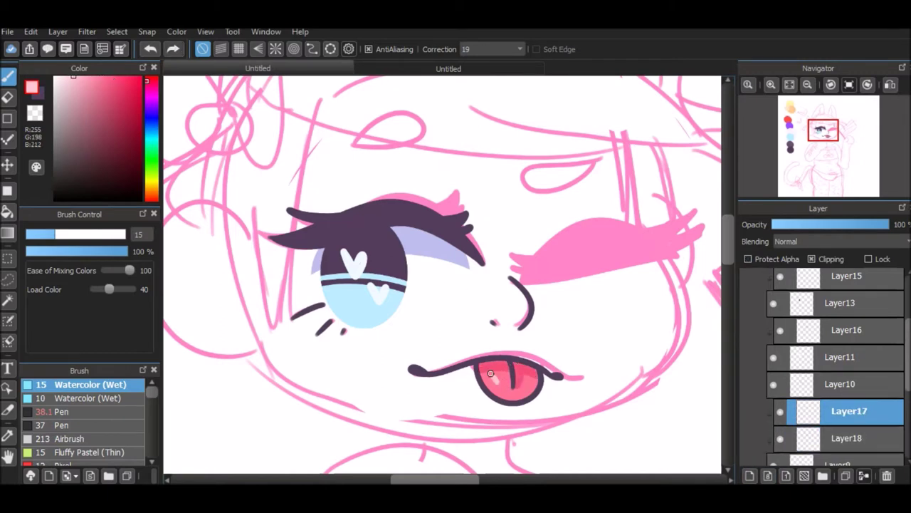
Outline the winking eye's closed lid on a new layer in dark purple and fill it with the same color
scroll(833, 356, "up", 2)
left_click(844, 326)
key("ctrl+shift+n")
left_click(554, 292, "alt")
mouse_move(520, 272)
left_mouse_down()
mouse_move(701, 240)
mouse_move(675, 260)
mouse_move(524, 276)
left_mouse_up()
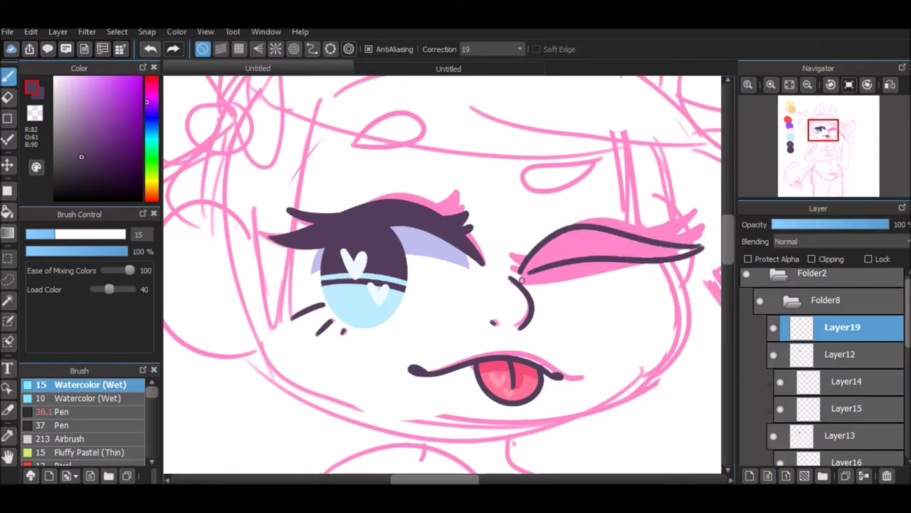
key("g")
left_click(580, 262)
Add pointed lashes to the inner and outer corners of the winking eye
key("b")
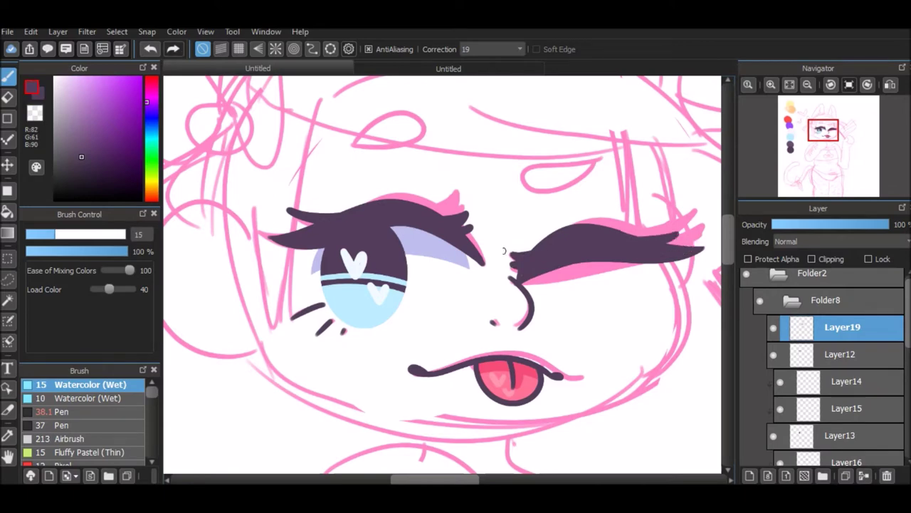
key("ctrl+z")
key("ctrl+z")
key("ctrl+y")
key("ctrl+y")
key("ctrl+z")
Outline the teardrop-shaped eyebrow above the open eye and try starting the one above the winking eye
left_click_drag(371, 134, 362, 147)
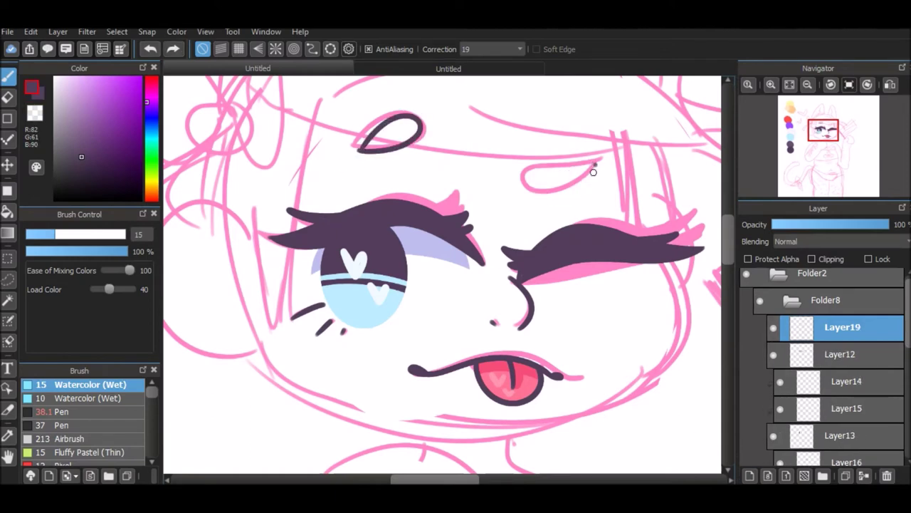
left_click_drag(594, 163, 594, 169)
key("ctrl+z")
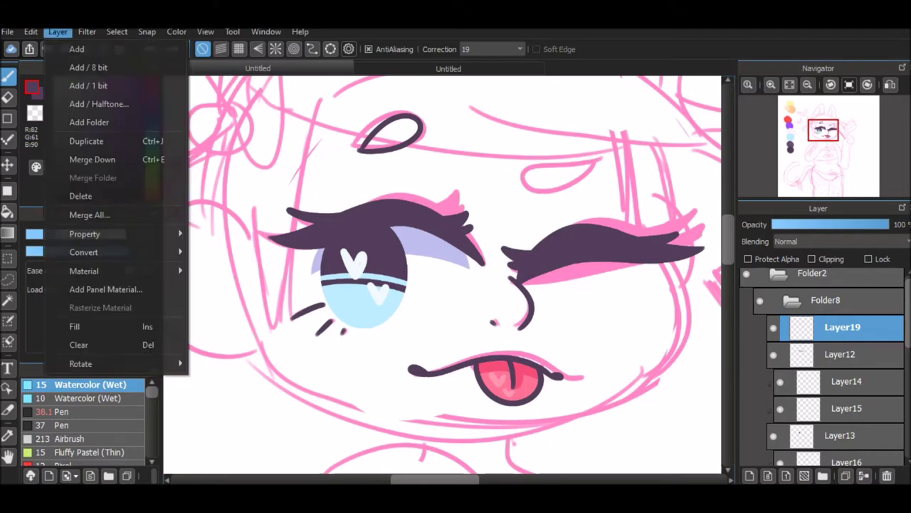
Duplicate the eyebrow layer, flip the copy horizontally, move and rotate it above the winking eye, and merge it down
key("ctrl+j")
left_click(58, 31)
left_click(249, 402)
left_click(58, 31)
key("Escape")
key("v")
left_click_drag(669, 135, 570, 170)
key("ctrl+t")
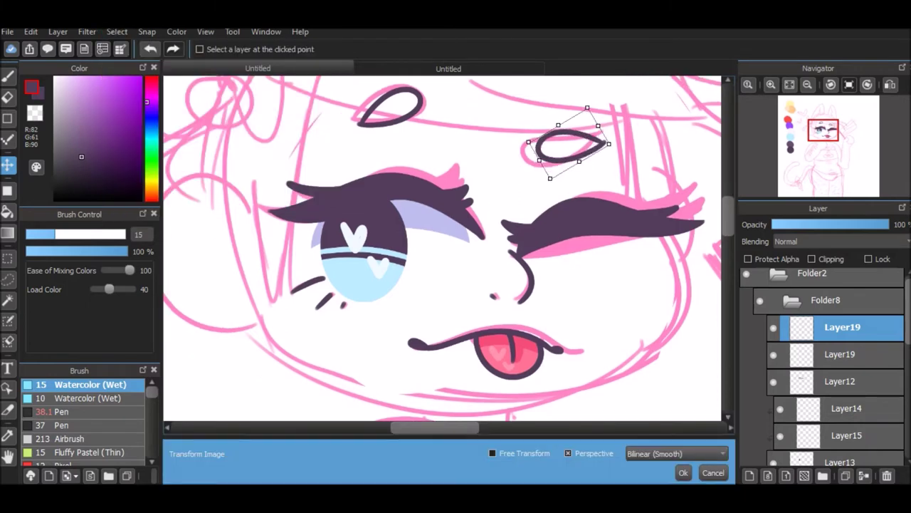
key("Return")
key("ctrl+e")
key("b")
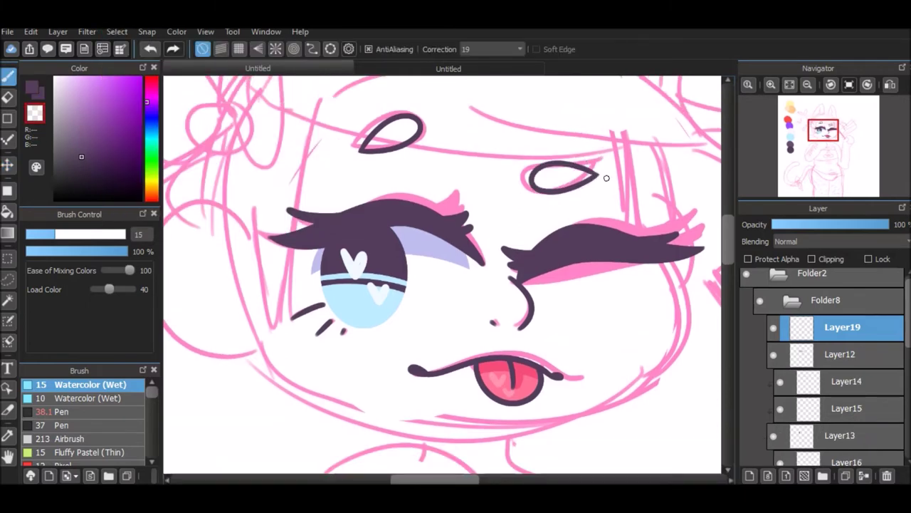
Review the inked facial features at a smaller scale without the pink sketch
scroll(823, 370, "down", 3)
left_click(746, 273)
left_click(813, 273)
key("ctrl+minus")
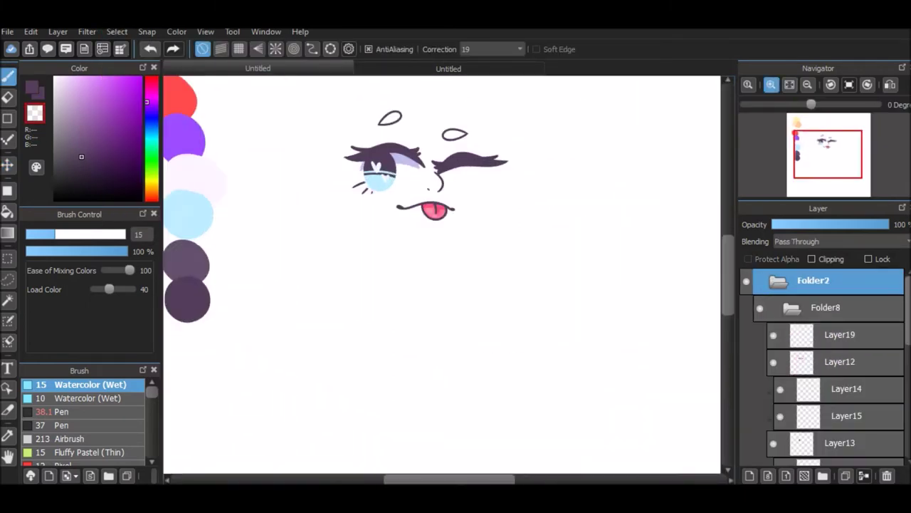
key("ctrl+plus")
scroll(822, 370, "down", 3)
left_click(840, 417)
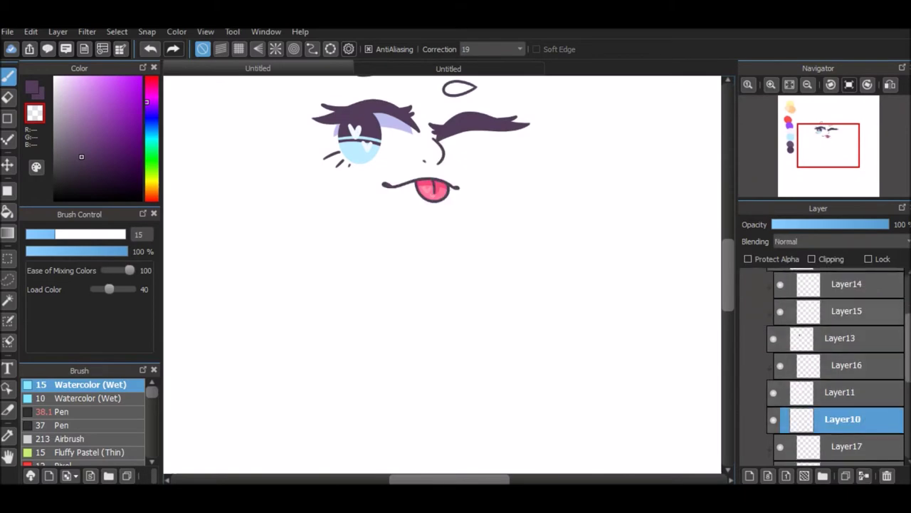
Trace the face contour and the ear beside the open eye in muted purple on Layer6
left_click(826, 334)
key("ctrl+plus")
key("ctrl+plus")
key("ctrl+plus")
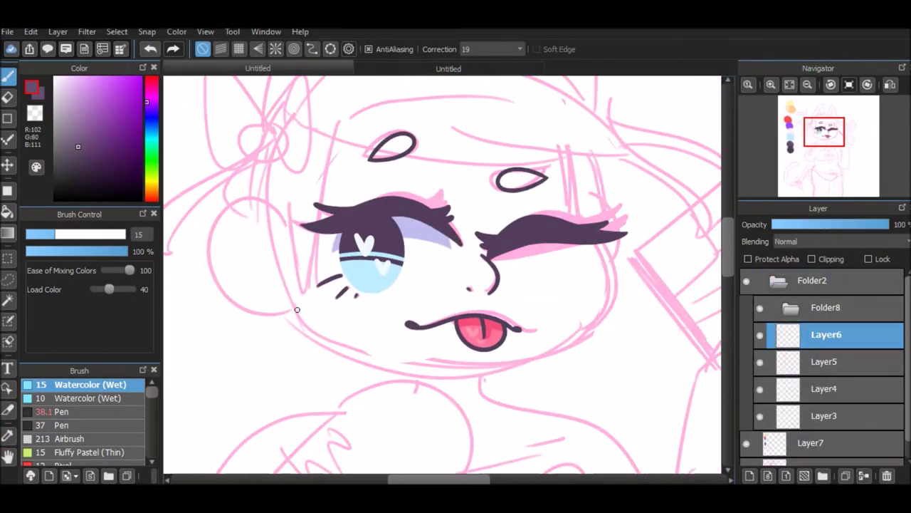
mouse_move(297, 309)
left_mouse_down()
mouse_move(602, 242)
mouse_move(582, 254)
left_mouse_up()
key("ctrl+z")
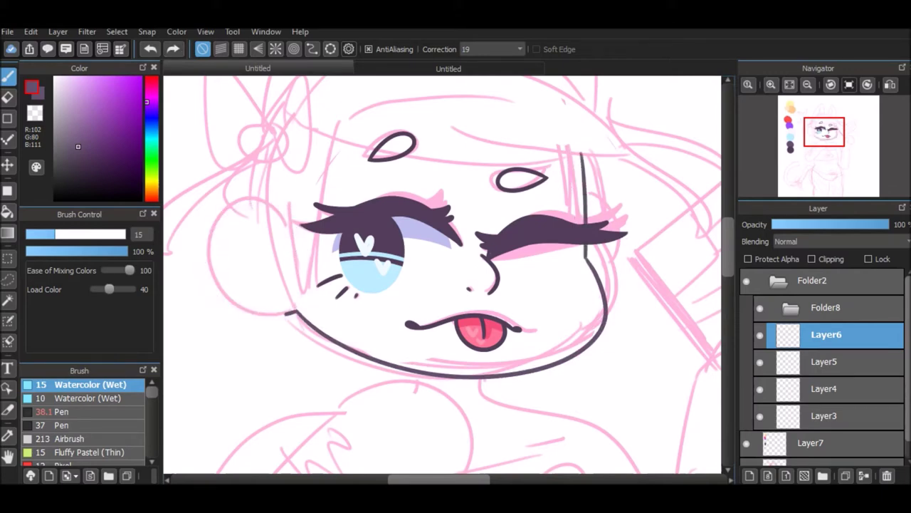
left_click_drag(297, 311, 293, 253)
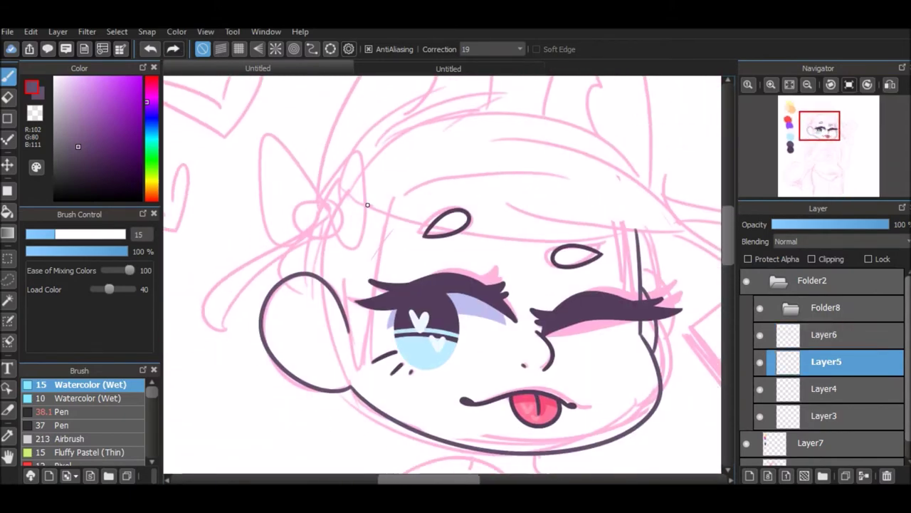
Outline the bangs' lower edge, pointed side tip and upper curve over the sketch on Layer5
mouse_move(368, 205)
left_mouse_down()
mouse_move(586, 257)
mouse_move(632, 245)
left_mouse_up()
mouse_move(576, 233)
left_mouse_down()
mouse_move(687, 246)
mouse_move(502, 128)
left_mouse_up()
left_click_drag(633, 176, 428, 119)
left_click_drag(509, 94, 424, 120)
key("ctrl+z")
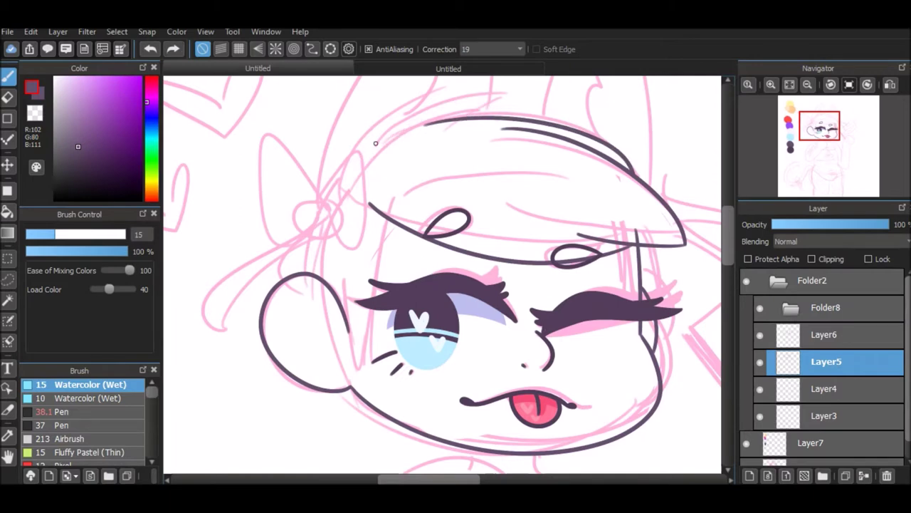
Draw the hair curve rising from behind the bow to a pointed tuft at the top of the head
key("ctrl+z")
left_click_drag(359, 162, 445, 116)
mouse_move(644, 181)
left_mouse_down()
mouse_move(447, 131)
mouse_move(456, 112)
left_mouse_up()
key("ctrl+z")
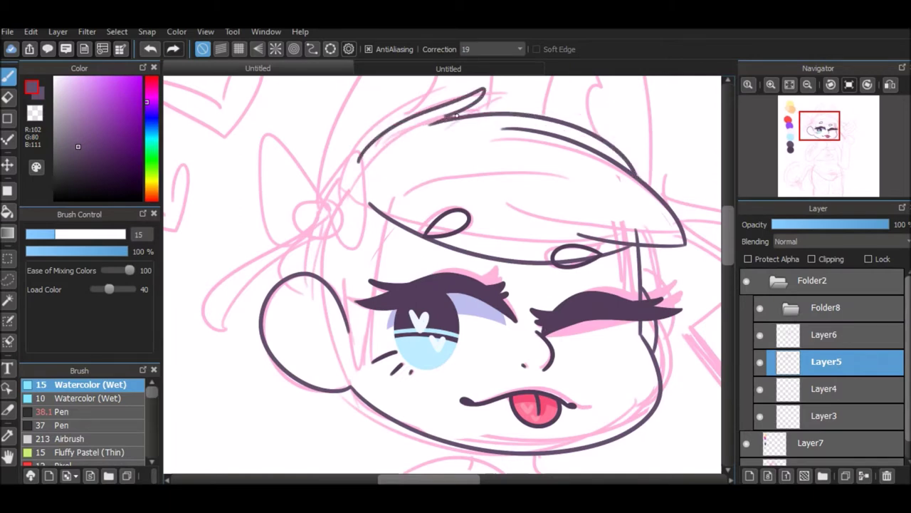
key("ctrl+z")
Redraw the crown line of the hair on a new layer, sweeping it back to the tuft
left_click(749, 476)
mouse_move(640, 178)
left_mouse_down()
mouse_move(578, 130)
mouse_move(467, 102)
mouse_move(414, 150)
mouse_move(396, 132)
left_mouse_up()
key("ctrl+z")
key("ctrl+z")
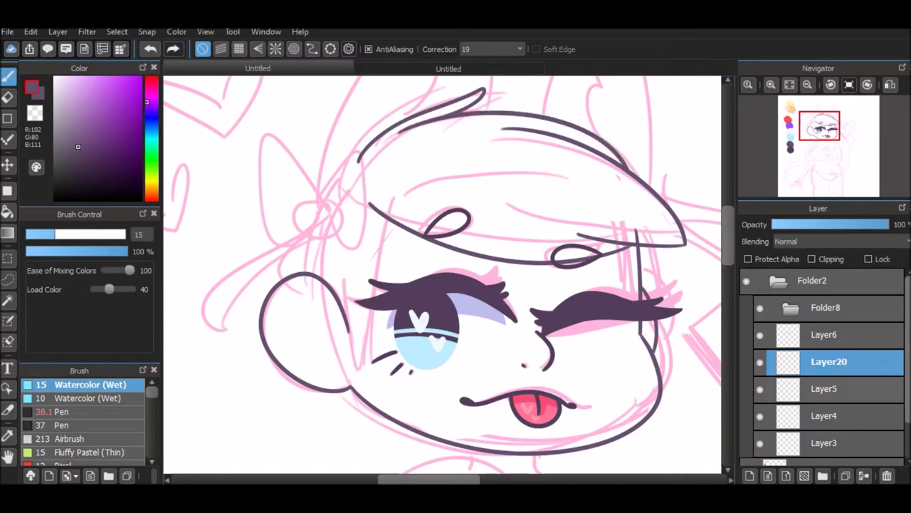
Draw the sidelock edge on Layer5 from the bangs down past the open eye, joining the inner curve of the ear
key("ctrl+z")
left_click_drag(628, 211, 461, 170)
left_click_drag(427, 285, 504, 259)
left_click_drag(467, 198, 449, 259)
left_click_drag(430, 284, 436, 329)
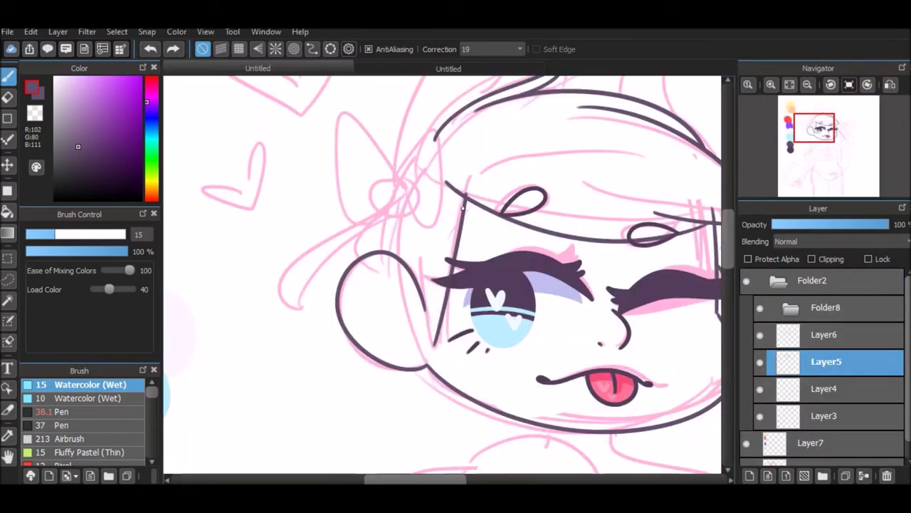
key("ctrl+z")
left_click_drag(466, 196, 447, 274)
left_click_drag(440, 326, 428, 301)
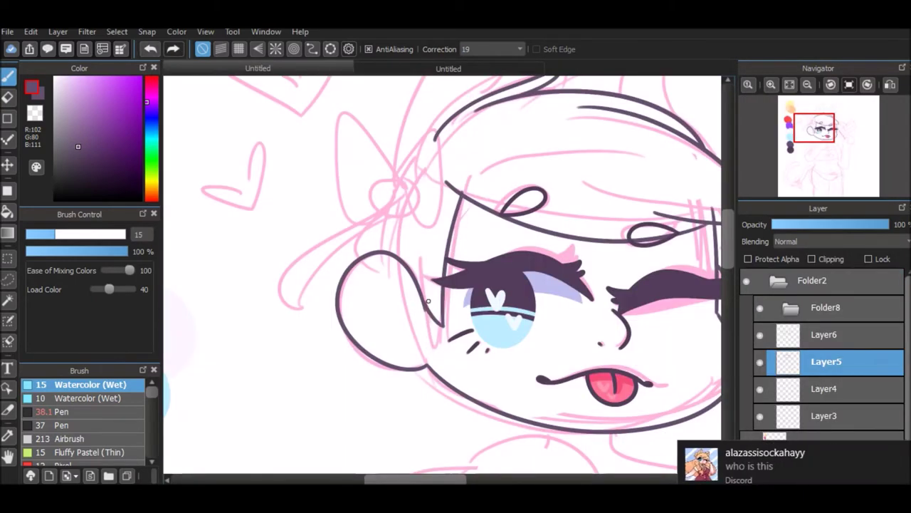
scroll(428, 300, "down", 3)
scroll(399, 285, "up", 3)
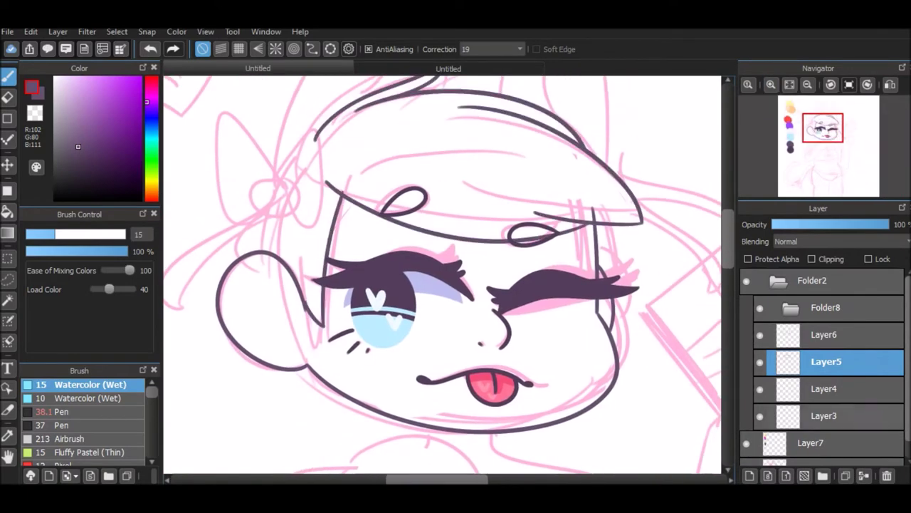
Draw a second sidelock line beside the winking eye and the back-of-head curve from the crown to the ear on a new layer
left_click(749, 476)
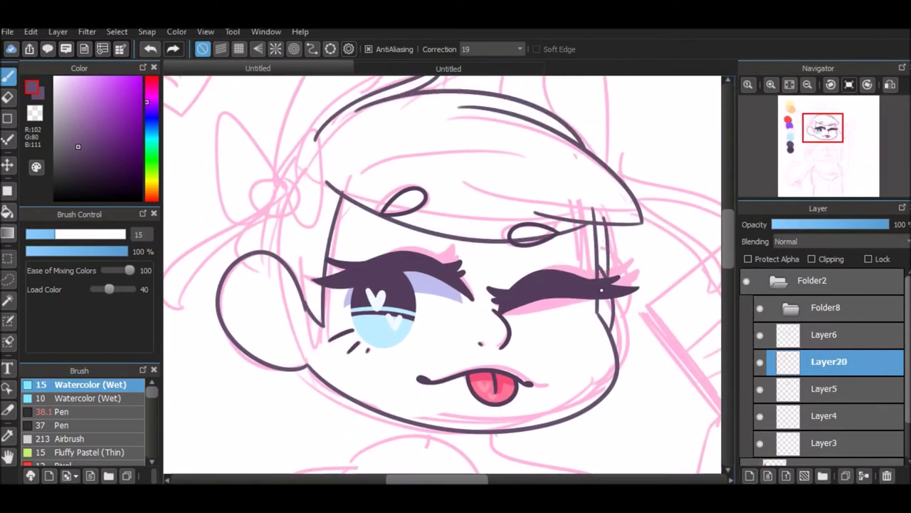
key("e")
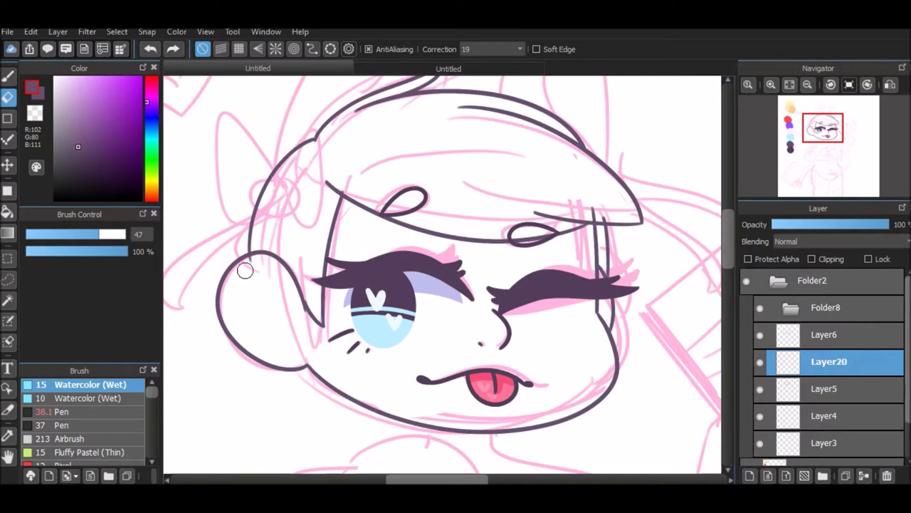
scroll(298, 276, "down", 2)
scroll(455, 265, "up", 4)
scroll(480, 259, "down", 2)
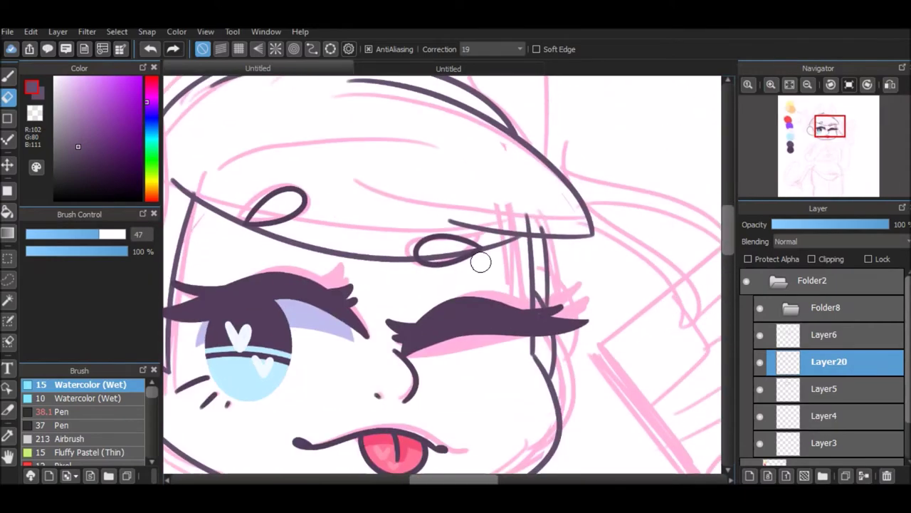
key("ctrl+z")
scroll(533, 214, "down", 2)
left_click(533, 213, "ctrl")
scroll(455, 278, "down", 5)
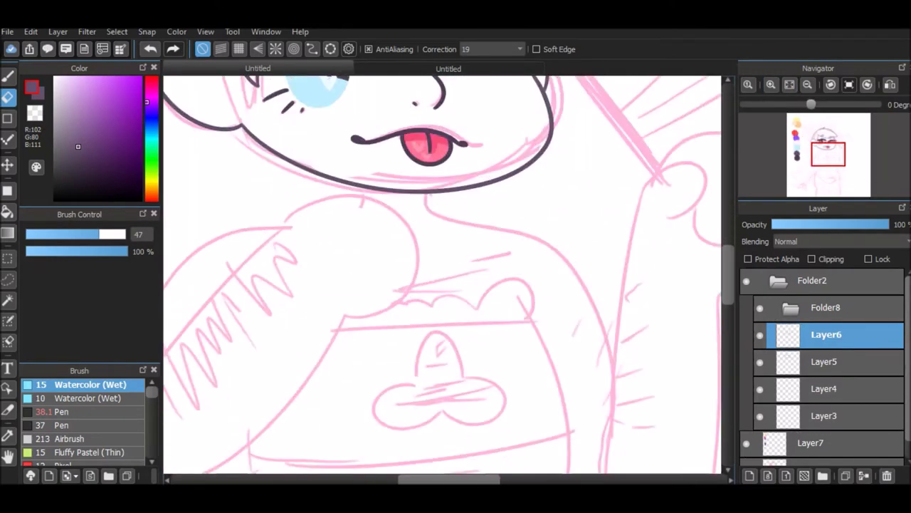
scroll(456, 278, "up", 5)
key("b")
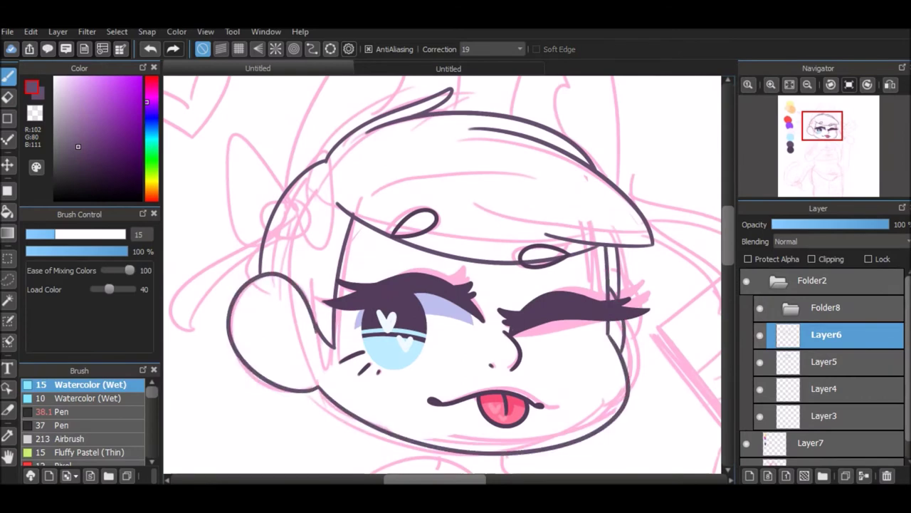
Add short lower lashes beneath the winking eye on Layer12 with the sampled lash color, and fill both eyebrows dark purple
left_click(826, 307)
left_click(840, 334)
left_click(843, 361)
scroll(443, 274, "up", 1)
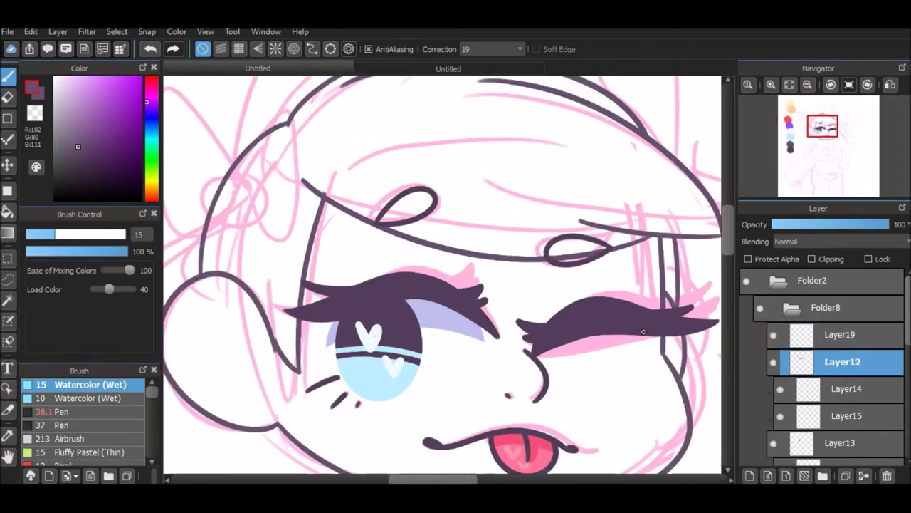
left_click(593, 322, "alt")
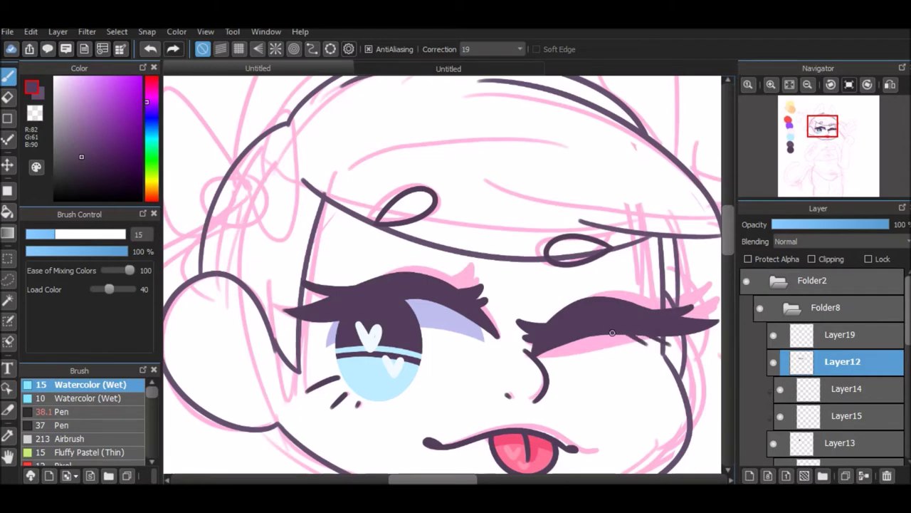
key("x")
left_click_drag(613, 333, 584, 332)
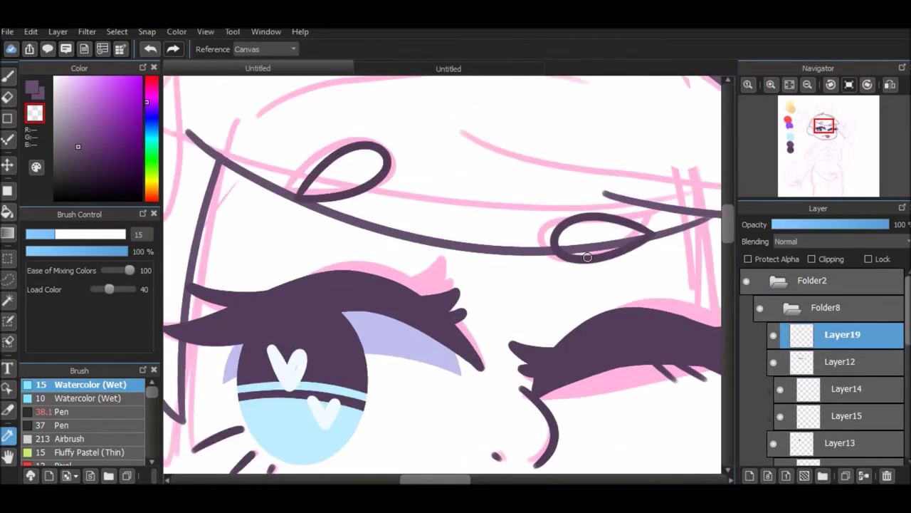
left_click(587, 256, "alt")
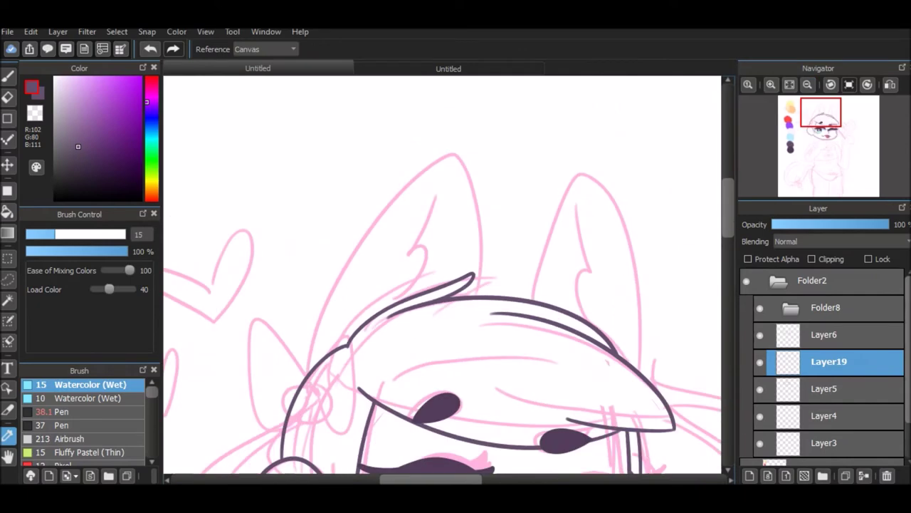
Outline the cat ear above the bow on a new layer, including the pointed inner edge and fur tufts
key("b")
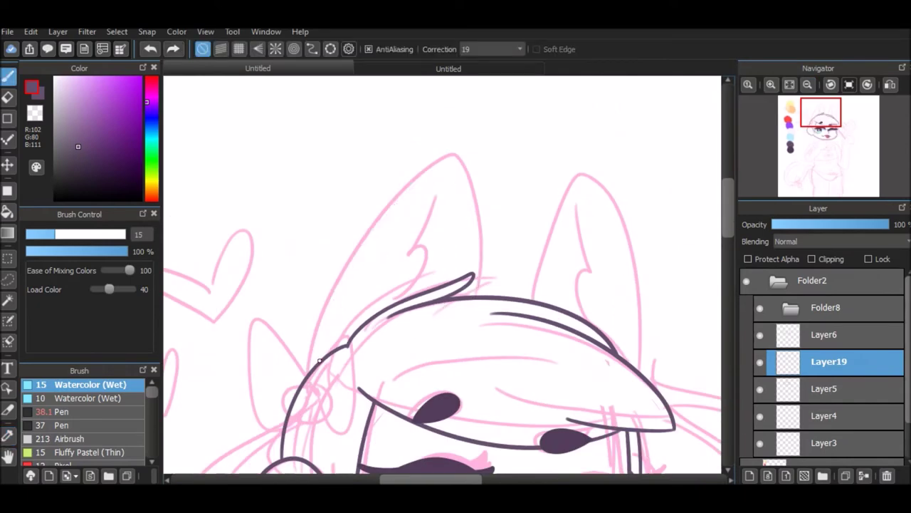
left_click_drag(333, 350, 450, 178)
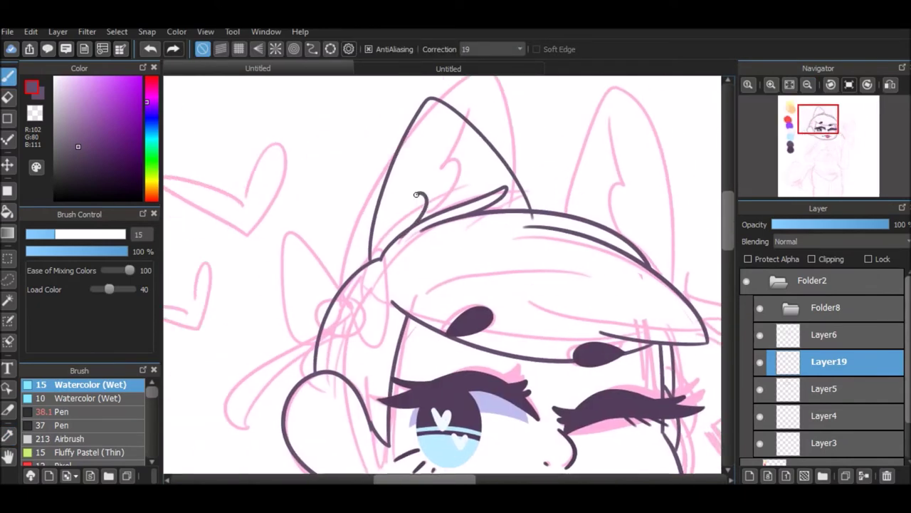
left_click_drag(420, 158, 486, 194)
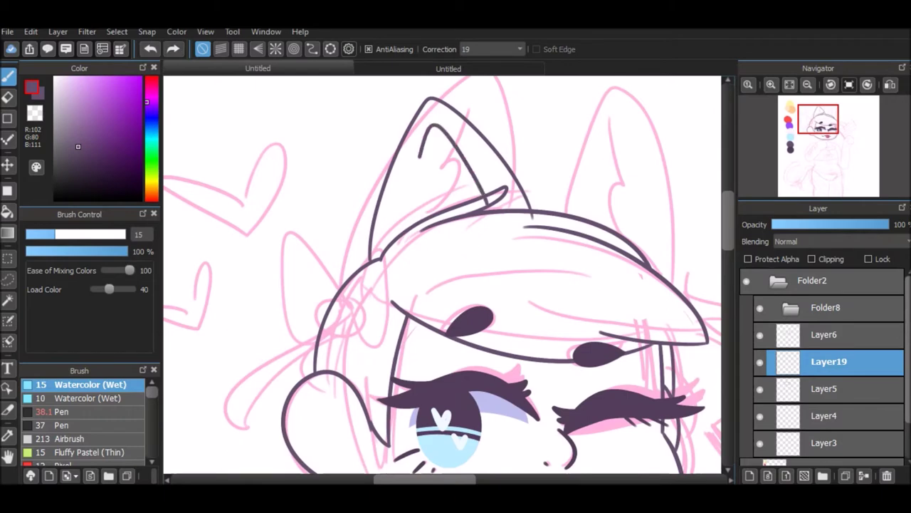
key("ctrl+z")
left_click_drag(413, 226, 456, 142)
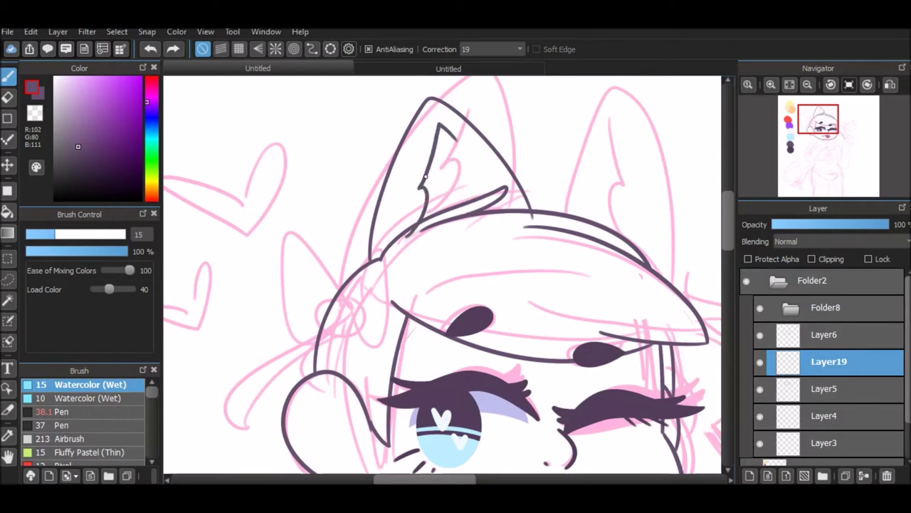
Try to make the opposite cat ear by transforming and rotating a duplicate of the first ear
left_click(58, 31)
key("Escape")
key("ctrl+t")
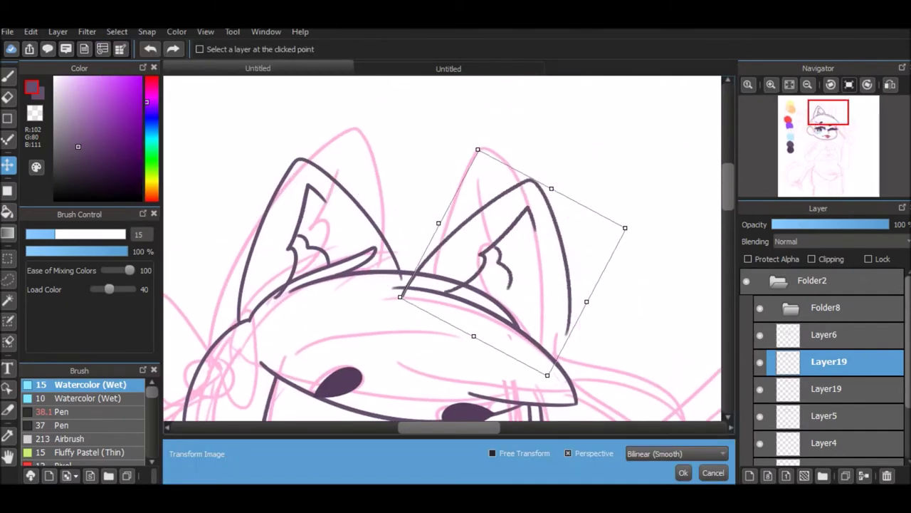
mouse_move(640, 260)
left_mouse_down()
mouse_move(634, 269)
mouse_move(644, 270)
left_mouse_up()
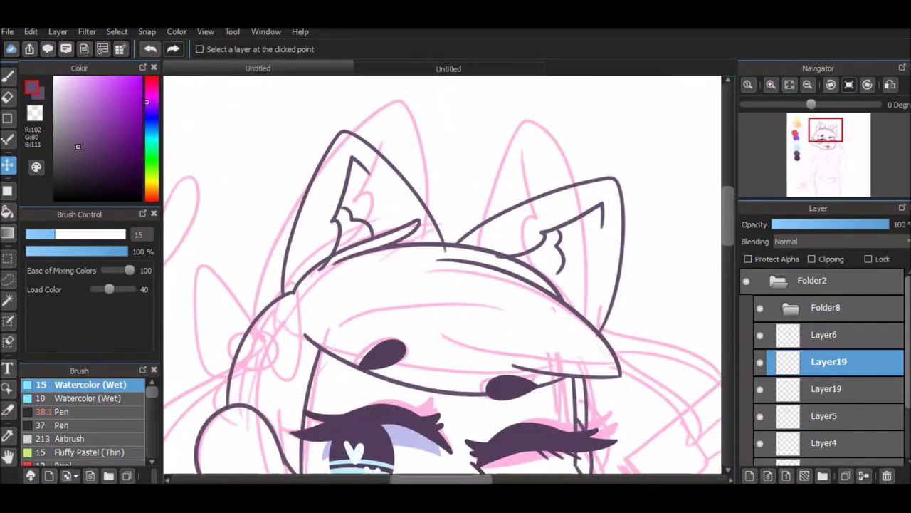
left_click(116, 31)
left_click(199, 178)
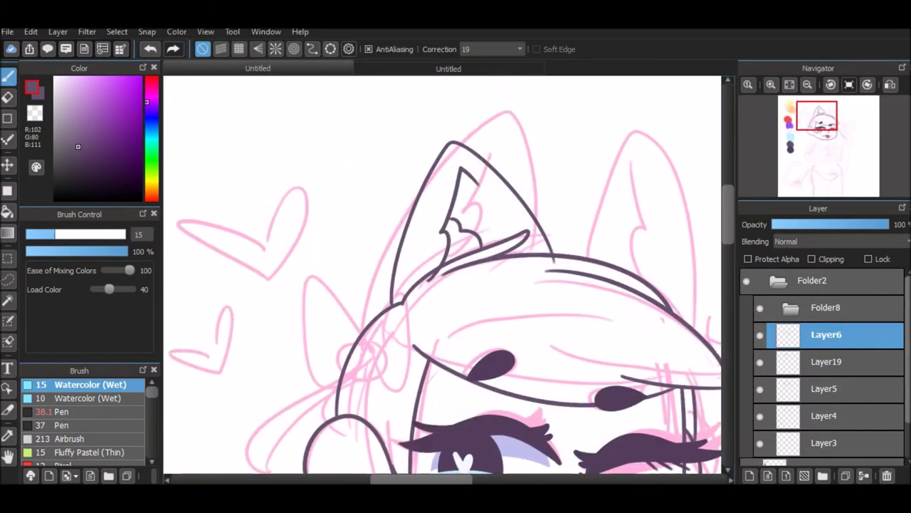
Redraw the cat ear above the bow on Layer19 with a broader outline, a curved inner edge and fur tufts
left_click(829, 361)
key("ctrl+z")
key("ctrl+y")
key("ctrl+z")
left_click_drag(492, 113, 562, 242)
key("ctrl+z")
left_click_drag(373, 313, 554, 199)
key("ctrl+z")
left_click_drag(478, 212, 459, 256)
key("ctrl+z")
mouse_move(500, 159)
left_mouse_down()
mouse_move(427, 271)
mouse_move(518, 186)
left_mouse_up()
key("ctrl+z")
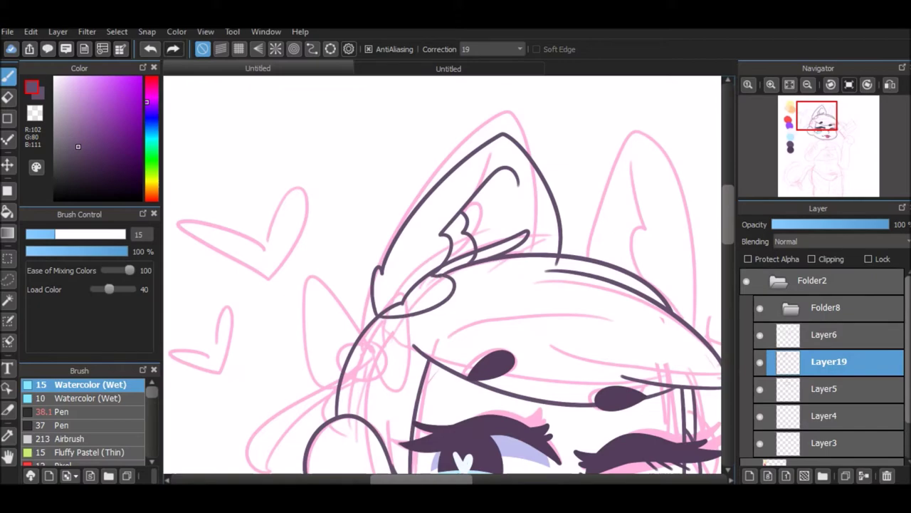
Duplicate the cat ear, mirror it, and rotate the copy into place on the other side of the head
left_click(58, 32)
left_click(86, 140)
key("v")
key("ctrl+t")
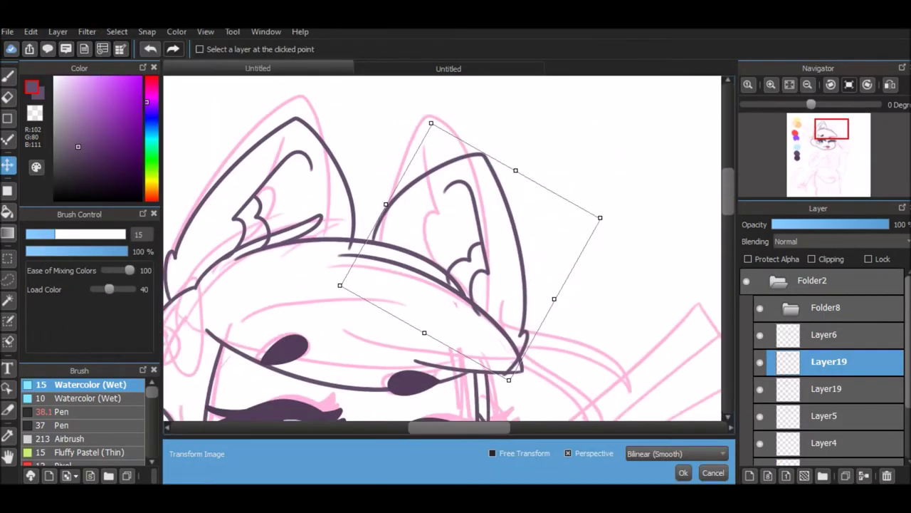
key("Return")
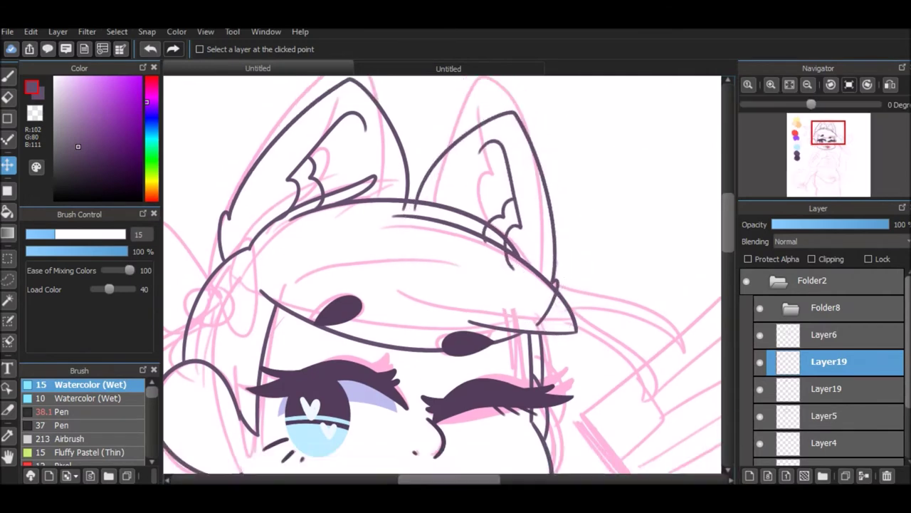
Merge the mirrored ear into Layer19 and erase the ear lines that overlap the hair
key("ctrl+e")
key("e")
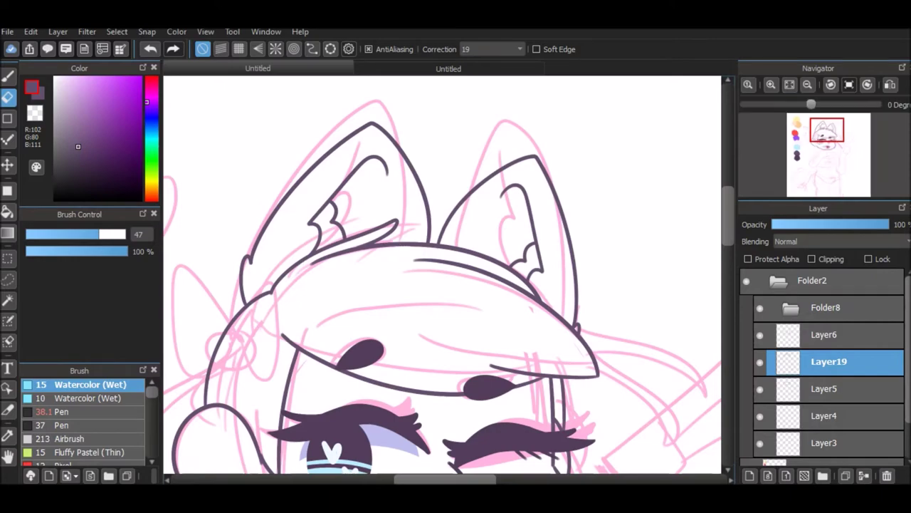
left_click_drag(344, 257, 431, 289)
Draw the bow's round knot and two loops over the sketch on a new layer
key("b")
key("ctrl+shift+n")
mouse_move(277, 286)
left_mouse_down()
mouse_move(370, 222)
mouse_move(411, 237)
mouse_move(396, 269)
left_mouse_up()
key("ctrl+z")
key("ctrl+z")
left_click_drag(379, 243, 427, 276)
key("ctrl+z")
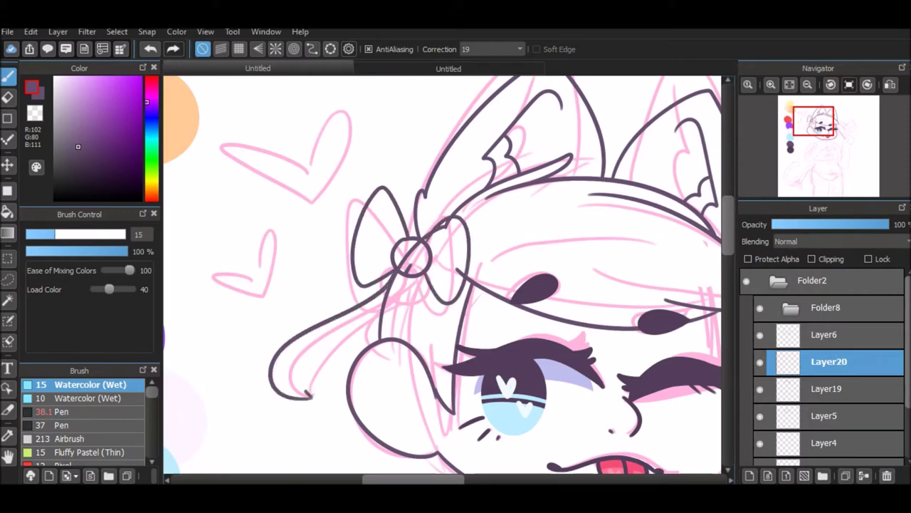
Draw one curved ribbon tail hanging from the bow's knot on a separate new layer
key("ctrl+z")
mouse_move(380, 411)
left_mouse_down()
mouse_move(417, 304)
mouse_move(416, 274)
left_mouse_up()
key("ctrl+shift+n")
key("ctrl+z")
mouse_move(388, 288)
left_mouse_down()
mouse_move(298, 388)
mouse_move(341, 387)
mouse_move(382, 307)
left_mouse_up()
key("ctrl+z")
Rotate a duplicate of the ribbon tail to form the second tail and merge both tails into Layer20
key("ctrl+t")
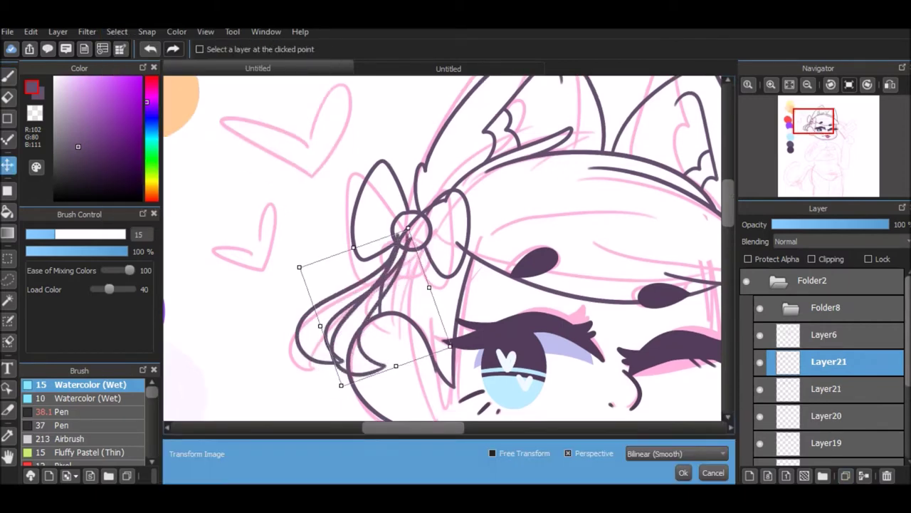
key("Return")
key("ctrl+e")
Erase the bow's outer loop and redraw it as a smooth rounded loop attached to the knot
key("e")
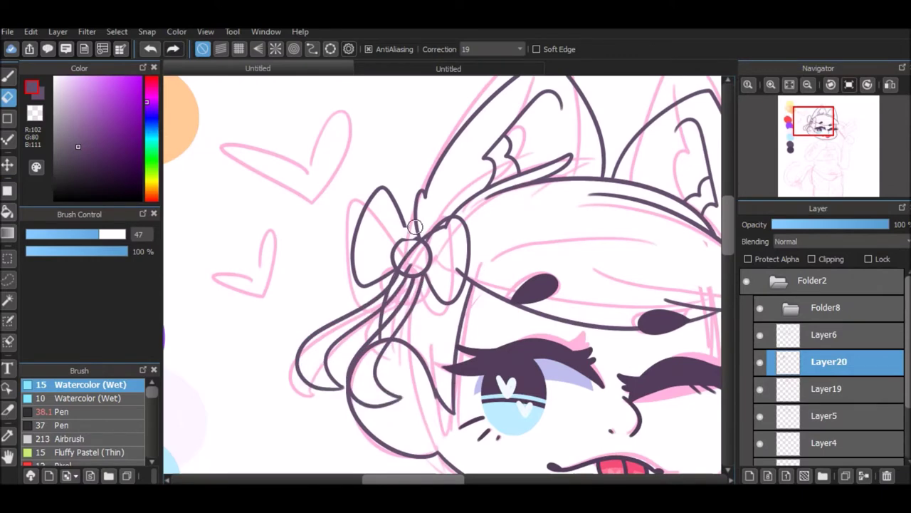
key("b")
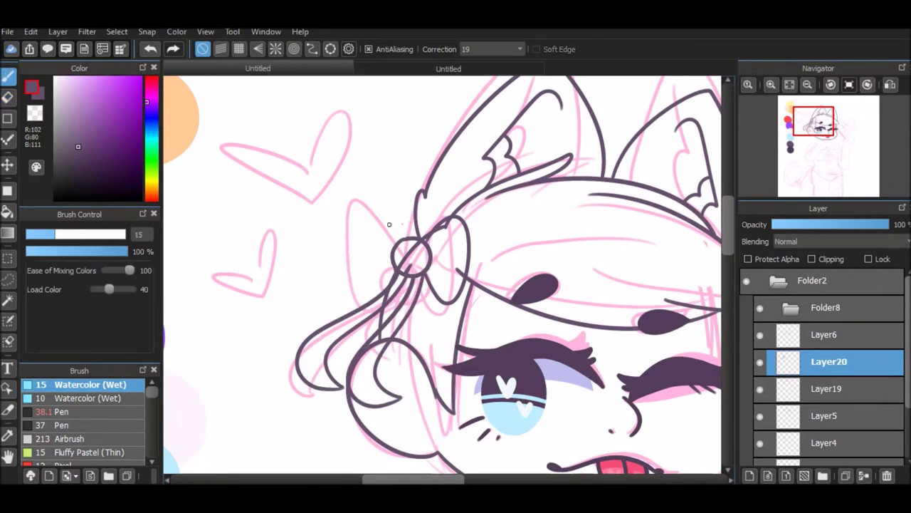
scroll(337, 183, "up", 3)
left_click_drag(369, 204, 279, 200)
key("ctrl+z")
left_click_drag(363, 271, 369, 205)
key("ctrl+z")
key("ctrl+z")
key("ctrl+z")
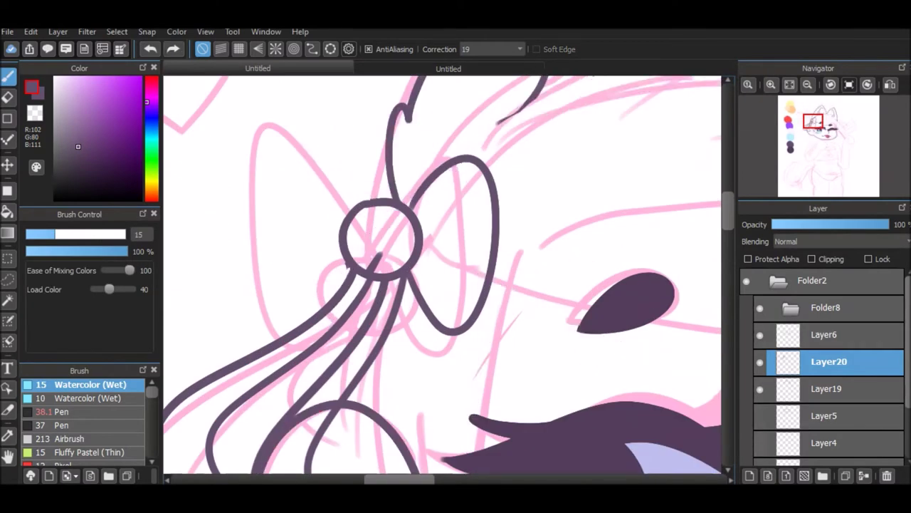
key("ctrl+z")
left_click_drag(348, 261, 369, 203)
key("ctrl+z")
key("ctrl+z")
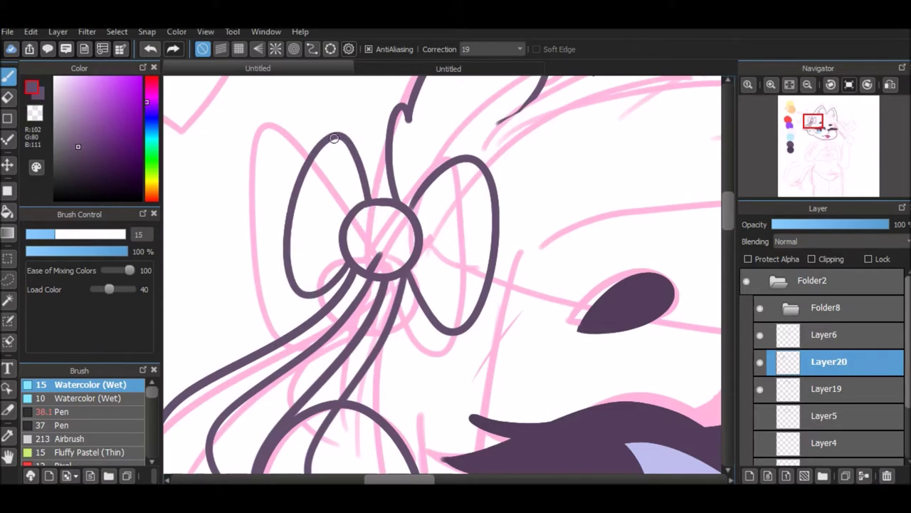
Hide the cat-ear layer and move the whole bow on Layer20 slightly up and inward toward the crown
scroll(334, 137, "down", 3)
scroll(334, 138, "up", 1)
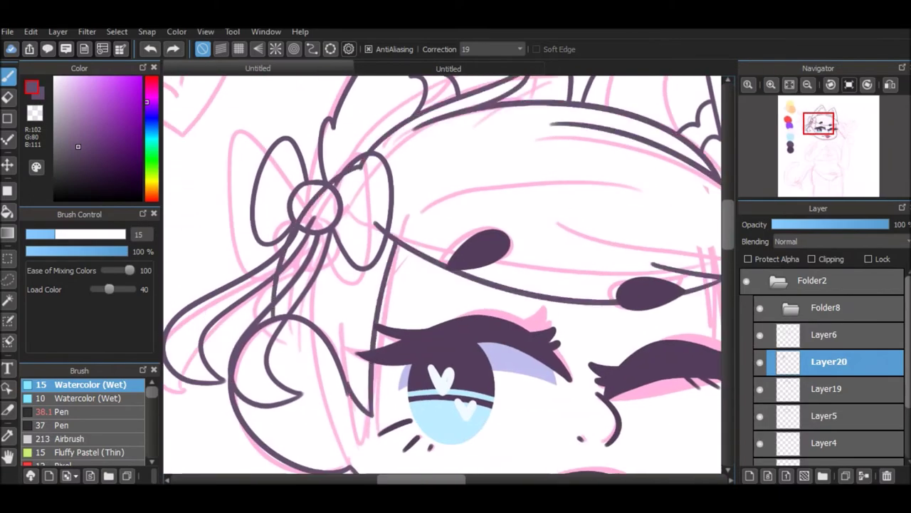
scroll(825, 356, "down", 1)
left_click(760, 346)
key("v")
left_click_drag(316, 204, 331, 179)
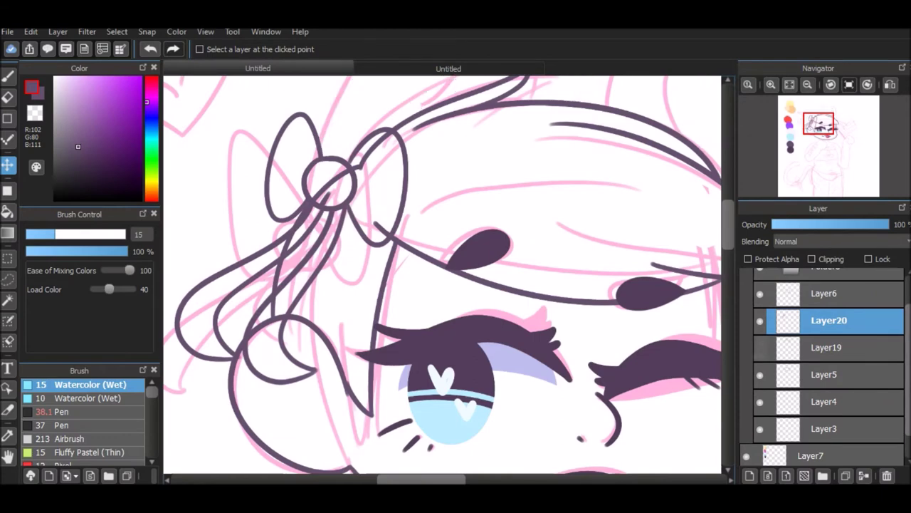
Show Layer19 again and erase the cat-ear and hair lines crossing the bow on Layer19 and Layer5
left_click(825, 346)
key("e")
left_click(759, 347)
left_click(826, 373)
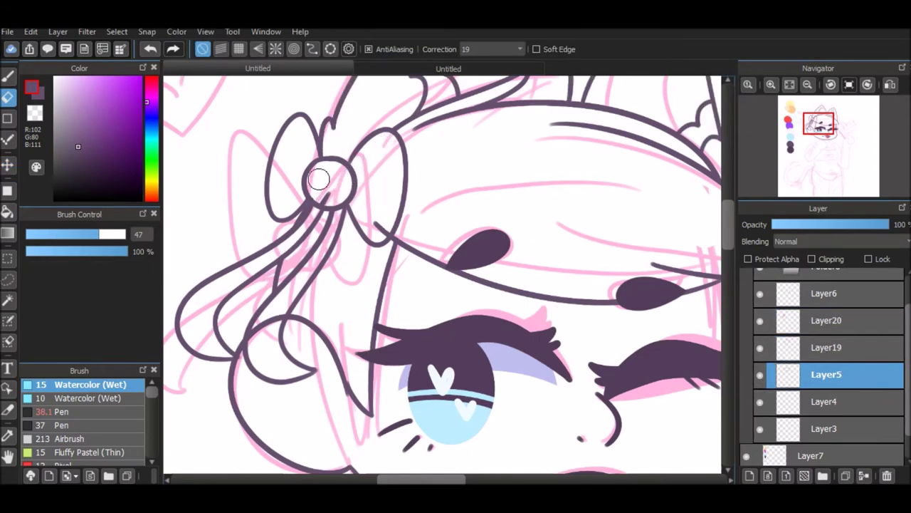
Erase the ear line behind the ribbon tails on Layer6 and the bangs' tip inside the bow on Layer5
key("ctrl+z")
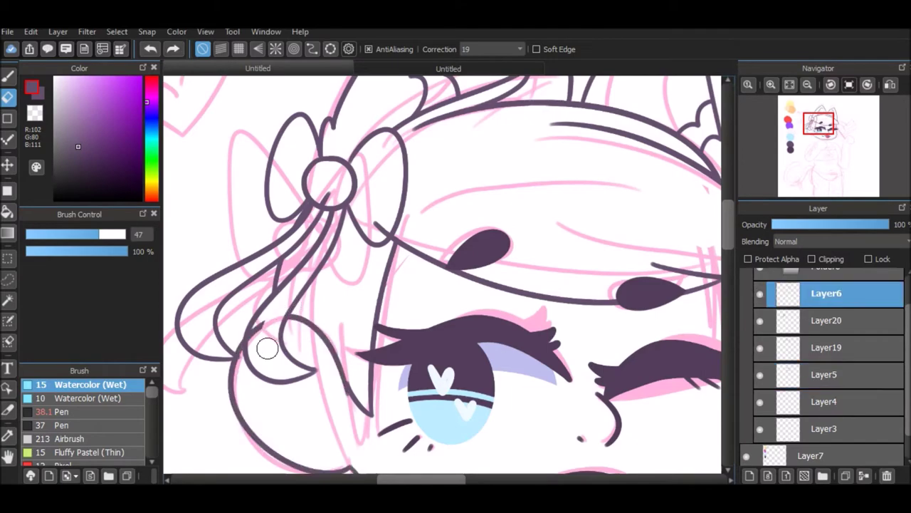
key("ctrl+y")
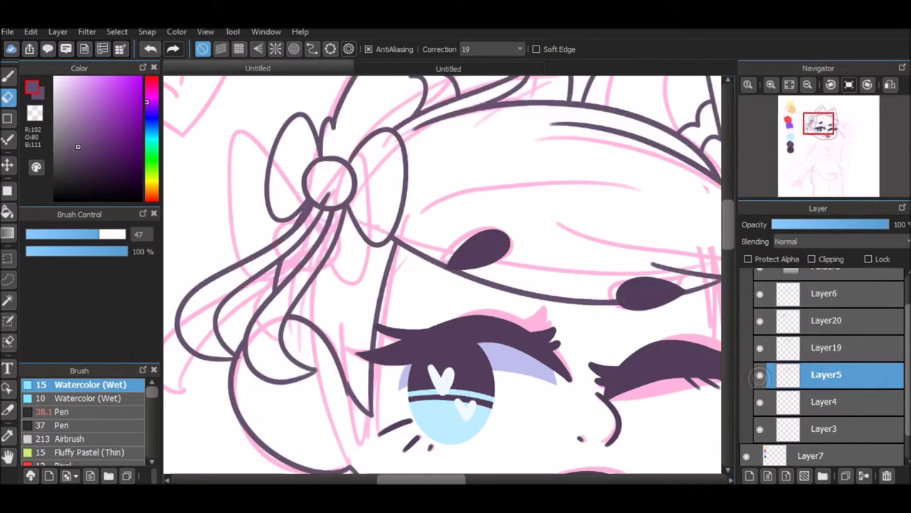
scroll(442, 274, "down", 2)
scroll(441, 274, "up", 2)
key("ctrl+y")
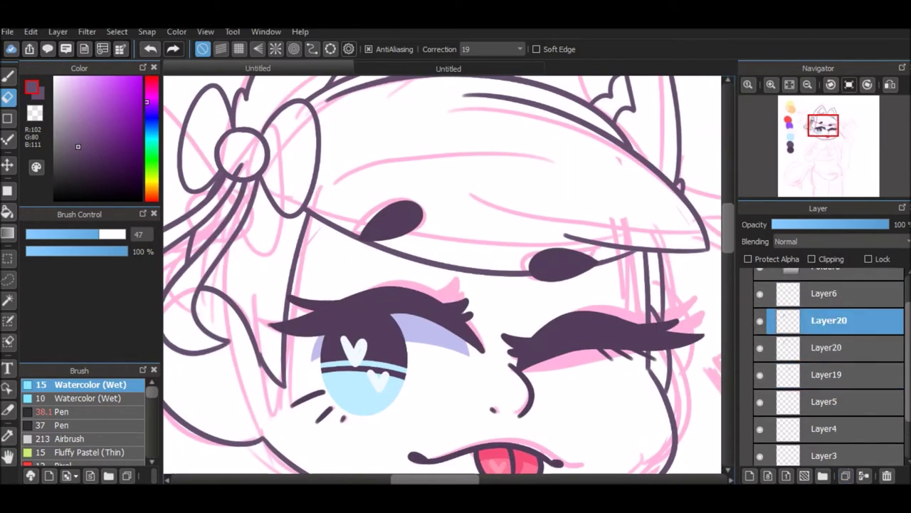
Flip the copied bow horizontally, fit it against the opposite side of the head, and merge it into the original bow's layer
left_click(57, 32)
mouse_move(91, 364)
left_click(234, 363)
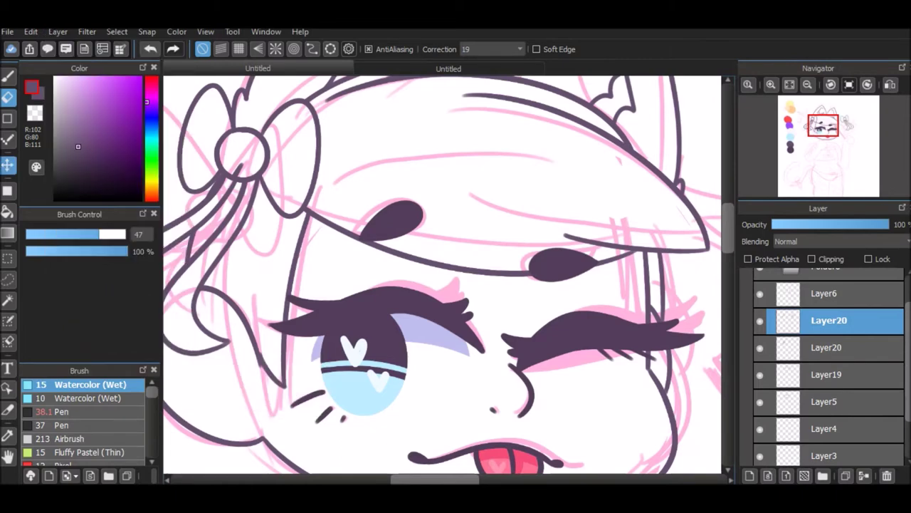
key("v")
scroll(441, 274, "down", 2)
key("ctrl+t")
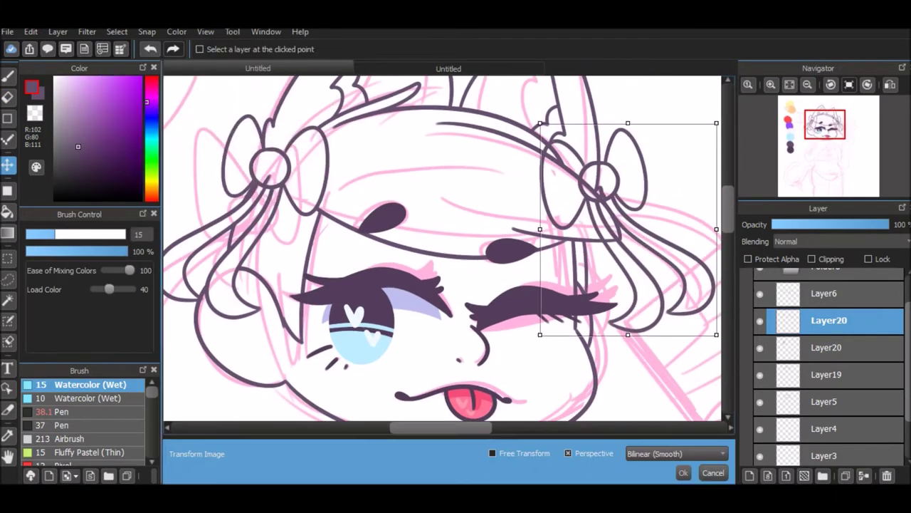
left_click_drag(627, 228, 626, 242)
key("Return")
key("ctrl+e")
Erase the mirrored bow's inner loop, knot and ribbon lines where they overlap the bangs on Layer20
key("e")
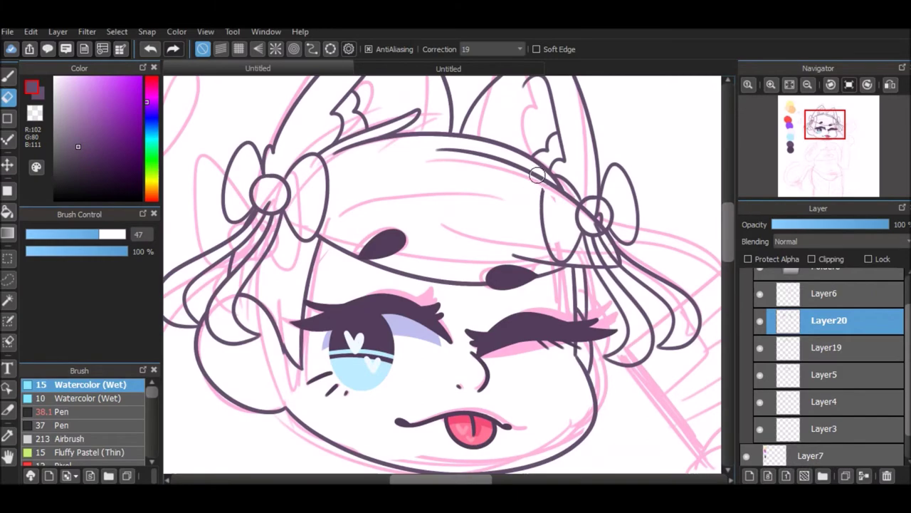
left_click_drag(591, 235, 604, 267)
key("ctrl+Down")
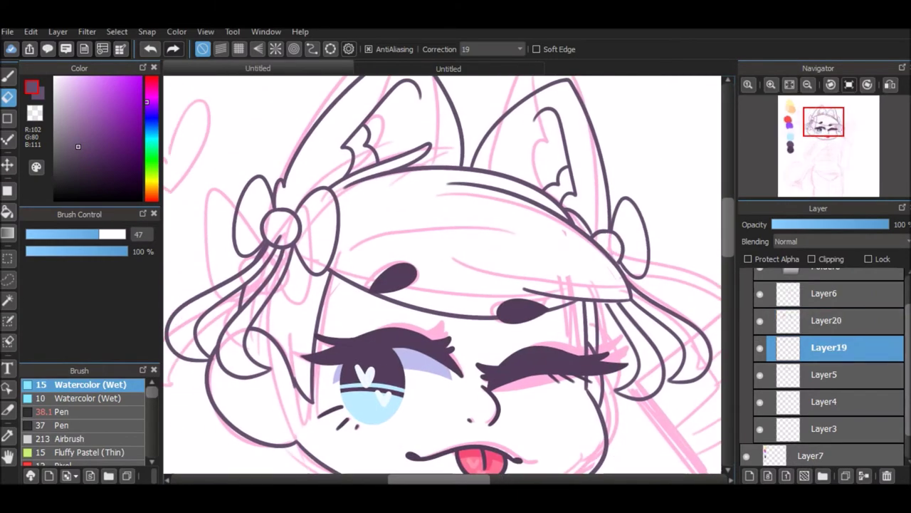
key("ctrl+Up")
key("b")
scroll(612, 342, "up", 2)
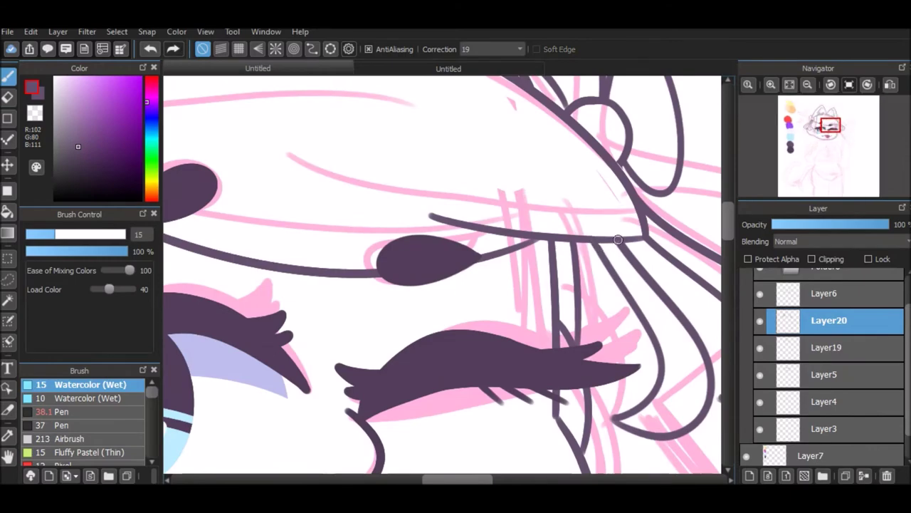
scroll(618, 241, "down", 7)
scroll(619, 242, "up", 5)
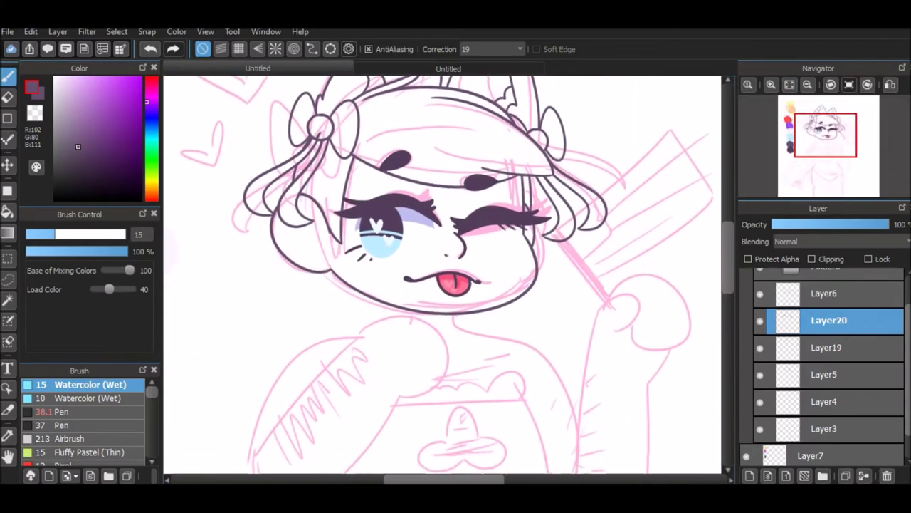
Ink the neck and sloping shoulder line on the raised arm's side on Layer4
key("ctrl+Down")
key("ctrl+Down")
key("ctrl+Down")
left_click_drag(826, 135, 826, 150)
left_click_drag(461, 178, 531, 205)
key("ctrl+z")
key("ctrl+z")
mouse_move(461, 169)
left_mouse_down()
mouse_move(588, 328)
mouse_move(582, 359)
left_mouse_up()
On a new layer, ink the raised arm's inner forearm line, curled thumb and rounded fist
key("ctrl+shift+n")
left_click_drag(585, 328, 643, 142)
mouse_move(617, 165)
left_mouse_down()
mouse_move(685, 152)
mouse_move(634, 146)
mouse_move(669, 215)
mouse_move(654, 209)
mouse_move(694, 192)
left_mouse_up()
key("ctrl+z")
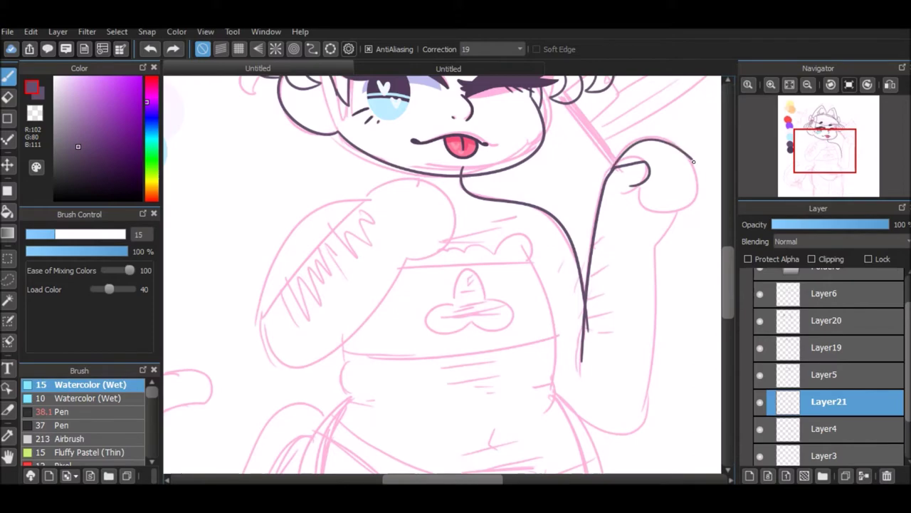
key("ctrl+z")
scroll(639, 203, "up", 3)
left_click_drag(413, 274, 545, 231)
key("ctrl+z")
mouse_move(450, 317)
left_mouse_down()
mouse_move(579, 275)
mouse_move(406, 282)
mouse_move(490, 194)
left_mouse_up()
key("ctrl+z")
key("ctrl+z")
left_click_drag(398, 289, 459, 324)
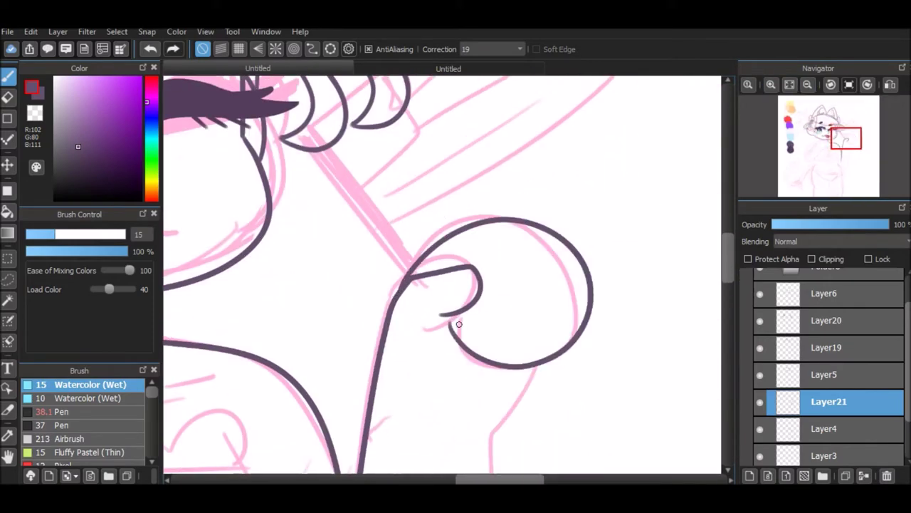
Ink the raised arm's wrist, outer forearm and elbow curve down to the waist
scroll(461, 353, "down", 2)
left_click_drag(455, 399, 448, 235)
left_click_drag(633, 192, 583, 470)
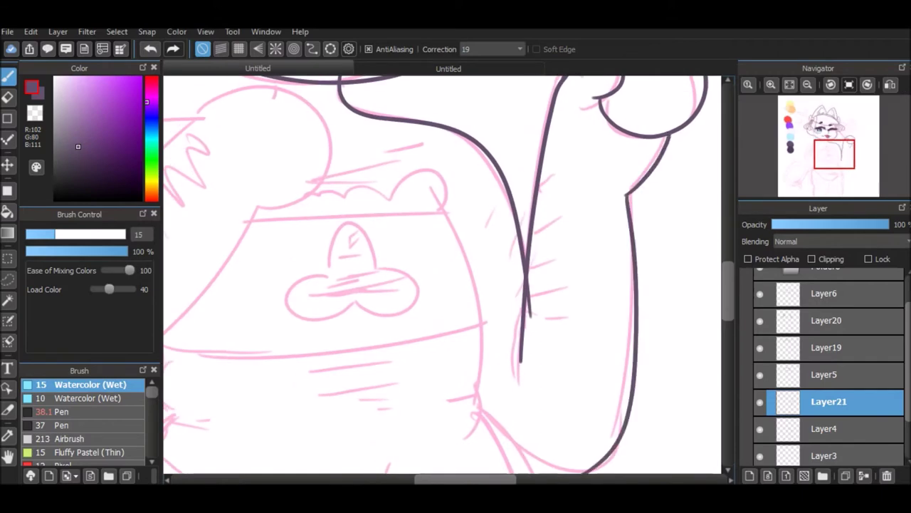
left_click_drag(427, 456, 449, 426)
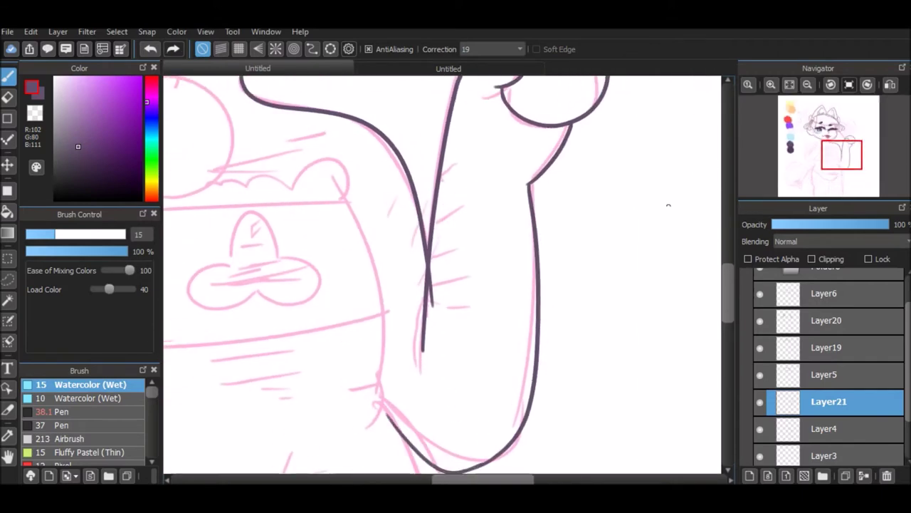
Erase the shoulder line crossing the raised forearm on Layer4 and merge the arm's layer into Layer4
left_click(826, 427)
key("e")
scroll(586, 214, "left", 3)
scroll(442, 274, "right", 2)
scroll(441, 274, "up", 1)
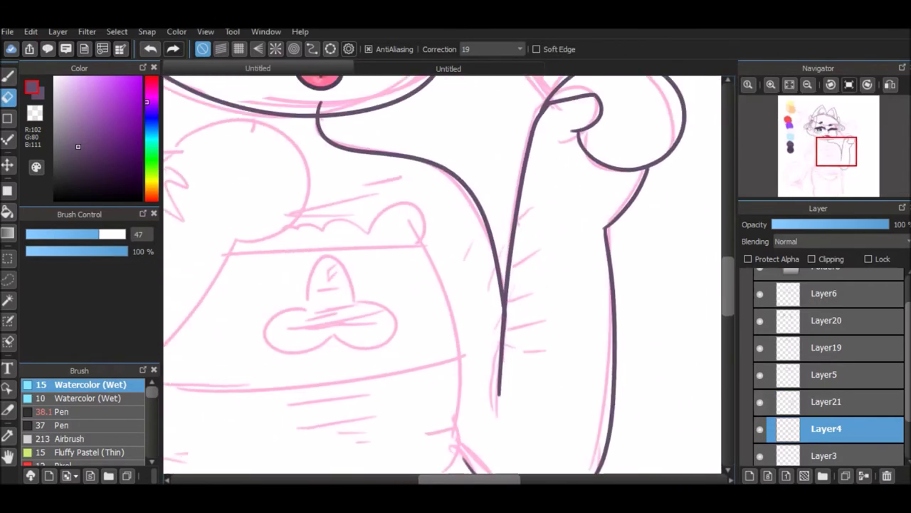
key("ctrl+e")
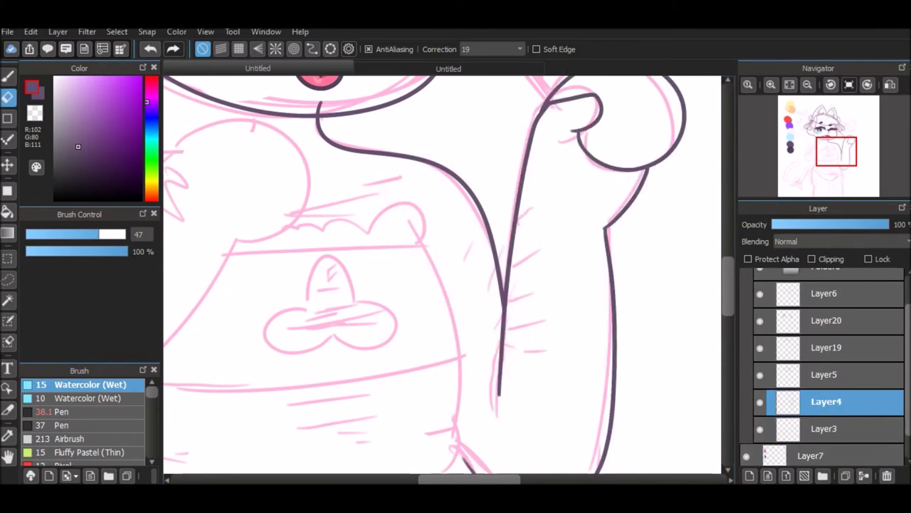
Try inking zigzag fur strokes along the raised forearm's inner edge on a separate layer
key("b")
scroll(441, 274, "down", 3)
scroll(442, 274, "up", 3)
key("ctrl+z")
mouse_move(471, 274)
left_mouse_down()
mouse_move(481, 382)
mouse_move(469, 456)
left_mouse_up()
scroll(442, 274, "down", 3)
scroll(441, 274, "up", 1)
key("e")
left_click_drag(485, 218, 485, 181)
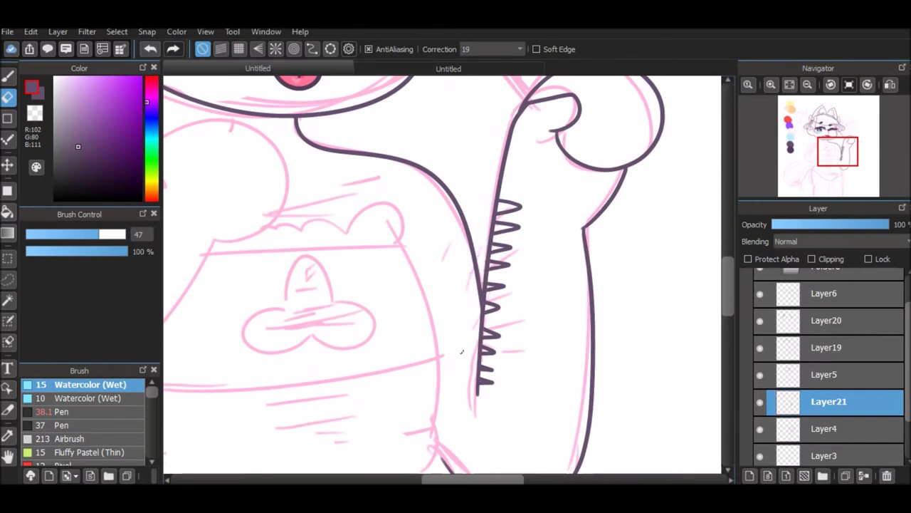
scroll(471, 288, "down", 2)
left_click_drag(488, 235, 469, 363)
left_click(57, 31)
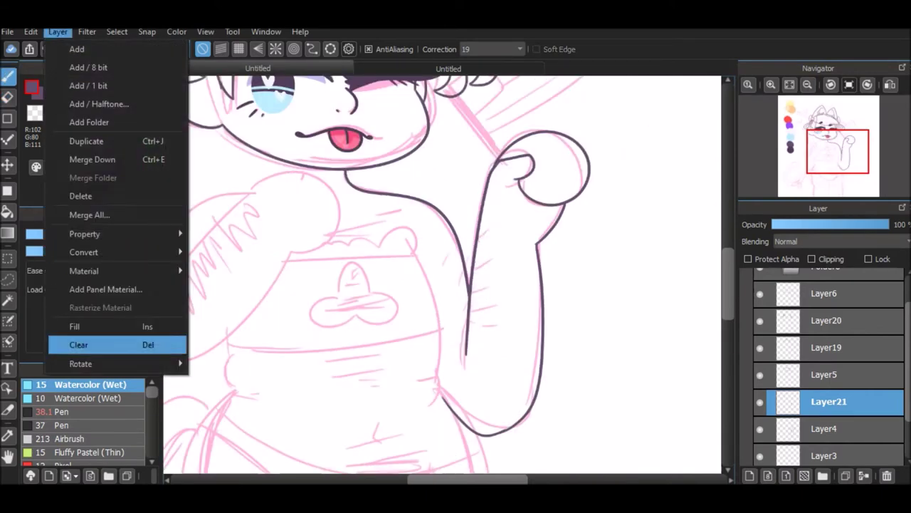
left_click(77, 344)
key("b")
mouse_move(498, 237)
left_mouse_down()
mouse_move(443, 345)
mouse_move(488, 230)
left_mouse_up()
key("ctrl+z")
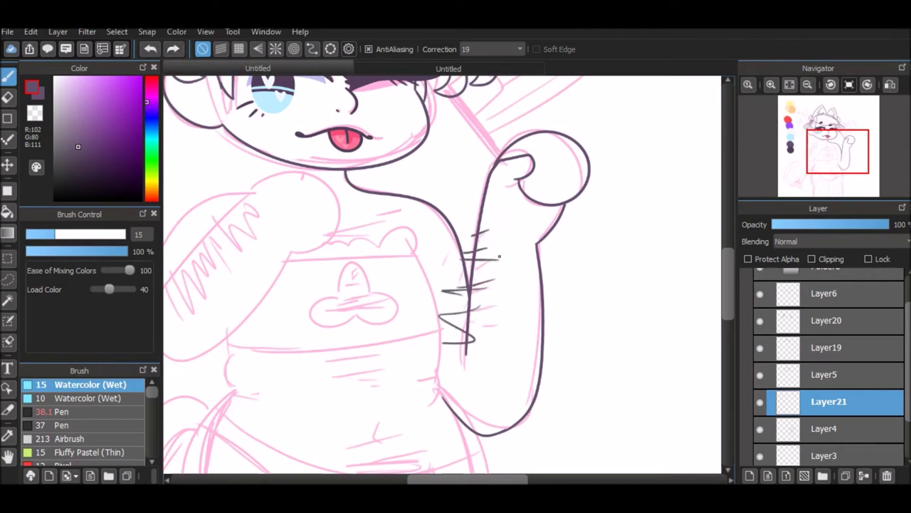
Ink the opposite side of the neck, the shoulder and the upper-arm line down to the elbow
scroll(702, 320, "up", 3)
left_click_drag(527, 91, 313, 366)
scroll(441, 274, "down", 4)
On a new layer, ink the bent arm with its rounded fist and transform it to sit higher on the chest
key("ctrl+shift+n")
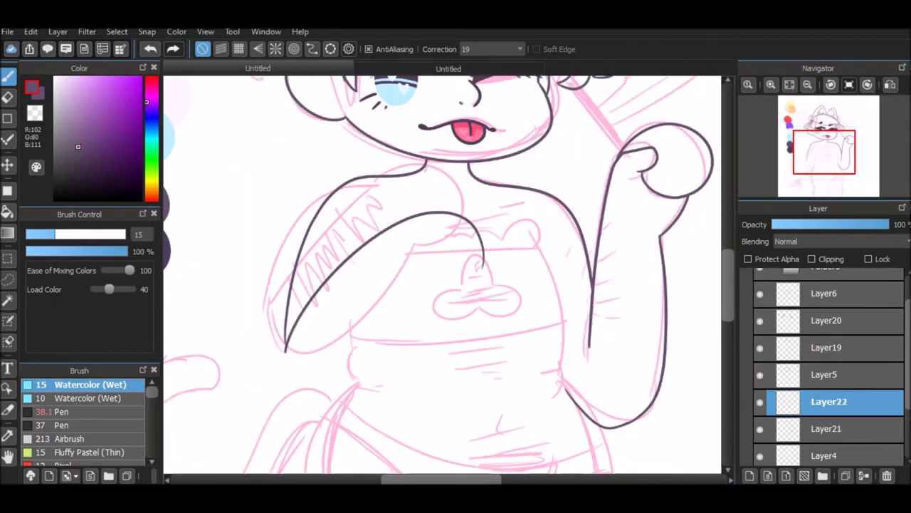
left_click_drag(427, 187, 434, 260)
key("ctrl+z")
mouse_move(288, 353)
left_mouse_down()
mouse_move(377, 200)
mouse_move(406, 269)
mouse_move(395, 269)
left_mouse_up()
key("ctrl+z")
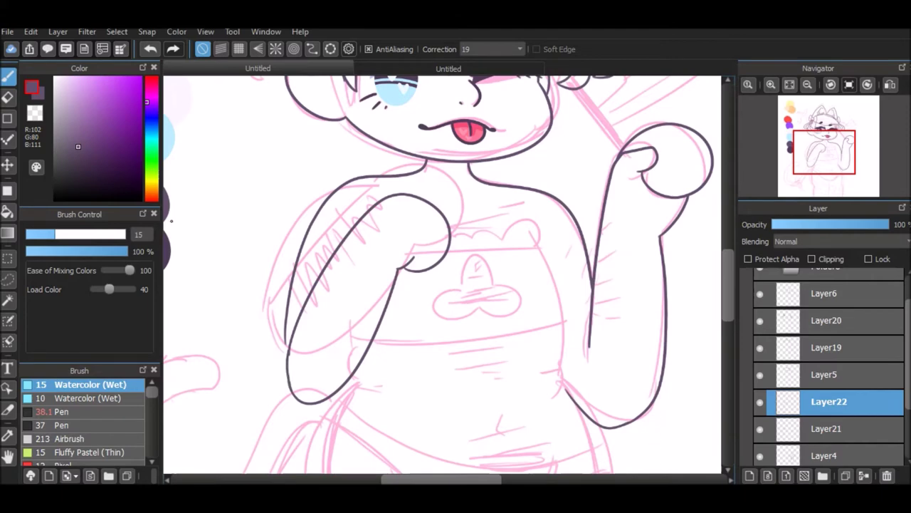
key("ctrl+t")
left_click_drag(456, 214, 466, 192)
key("Return")
Erase the end of the upper-arm line where the bent forearm overlaps it on Layer21
left_click(826, 427)
key("x")
key("alt+Up")
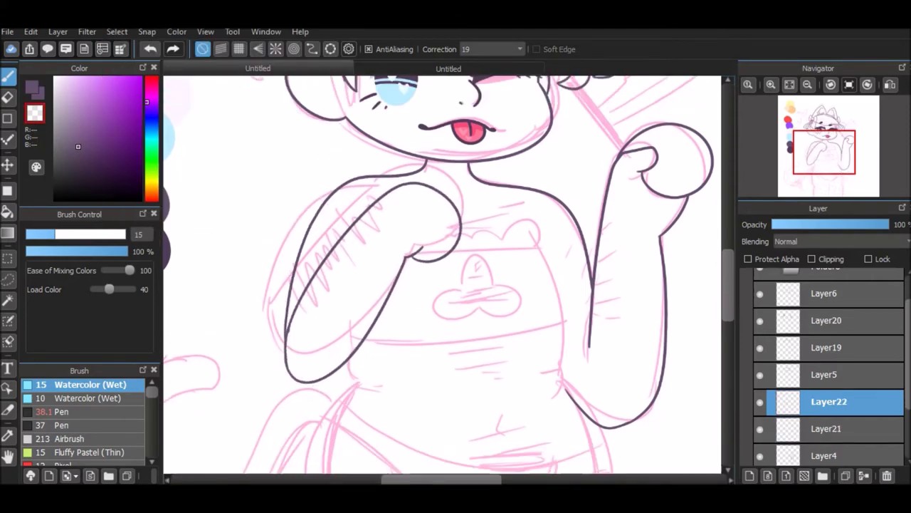
scroll(442, 274, "up", 3)
scroll(441, 274, "down", 4)
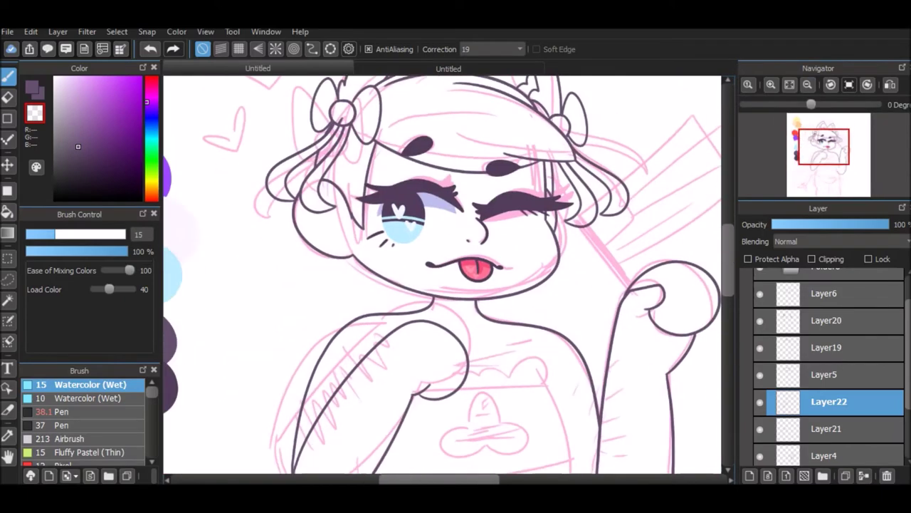
scroll(441, 274, "down", 2)
scroll(441, 274, "up", 2)
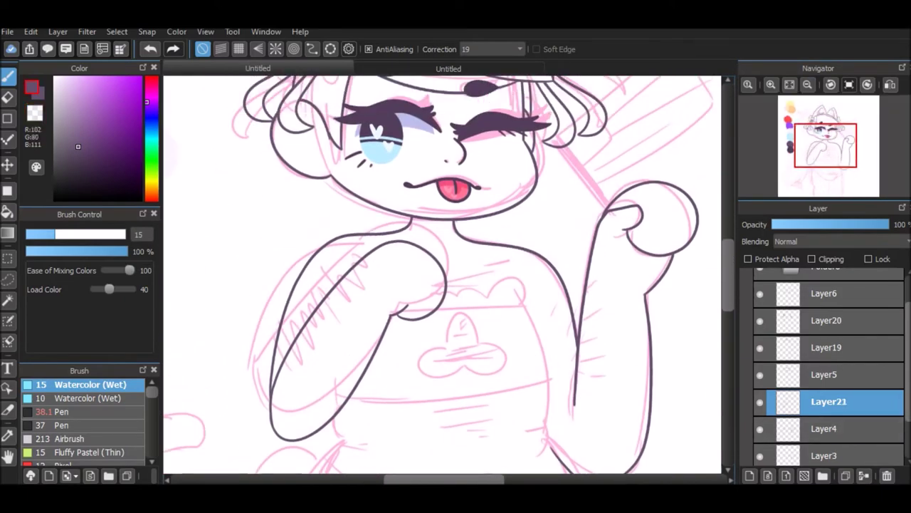
Ink the torso's side contours from the chest to the waist on Layer21 beneath the arms
key("ctrl+Down")
left_click_drag(515, 290, 545, 408)
mouse_move(546, 409)
left_mouse_down()
mouse_move(552, 262)
mouse_move(597, 404)
left_mouse_up()
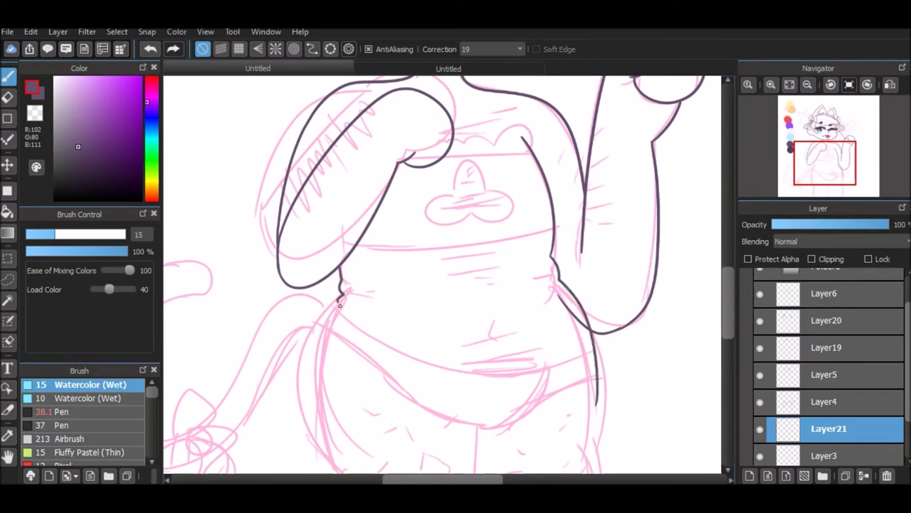
Ink the outer hip and thigh lines on both sides of the body
left_click_drag(321, 327, 352, 485)
mouse_move(352, 484)
left_mouse_down()
mouse_move(468, 312)
mouse_move(340, 383)
left_mouse_up()
left_click_drag(580, 301, 582, 470)
key("ctrl+z")
left_click_drag(581, 297, 583, 469)
Erase the raised arm's lower forearm and elbow lines on Layer4
mouse_move(827, 174)
left_mouse_down()
mouse_move(838, 141)
mouse_move(829, 153)
left_mouse_up()
left_click(826, 400)
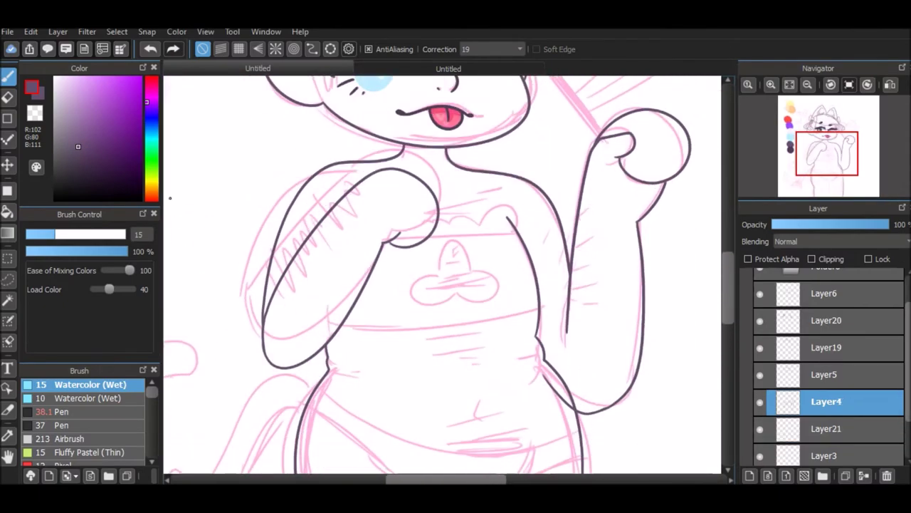
key("e")
mouse_move(555, 386)
left_mouse_down()
mouse_move(479, 449)
mouse_move(539, 357)
left_mouse_up()
mouse_move(571, 388)
left_mouse_down()
mouse_move(626, 300)
mouse_move(527, 341)
left_mouse_up()
key("b")
Redraw the raised arm's elbow as a shorter curve meeting the waist on a new layer, and merge it into Layer4
key("ctrl+shift+n")
key("ctrl+z")
left_click_drag(630, 278, 527, 342)
key("ctrl+z")
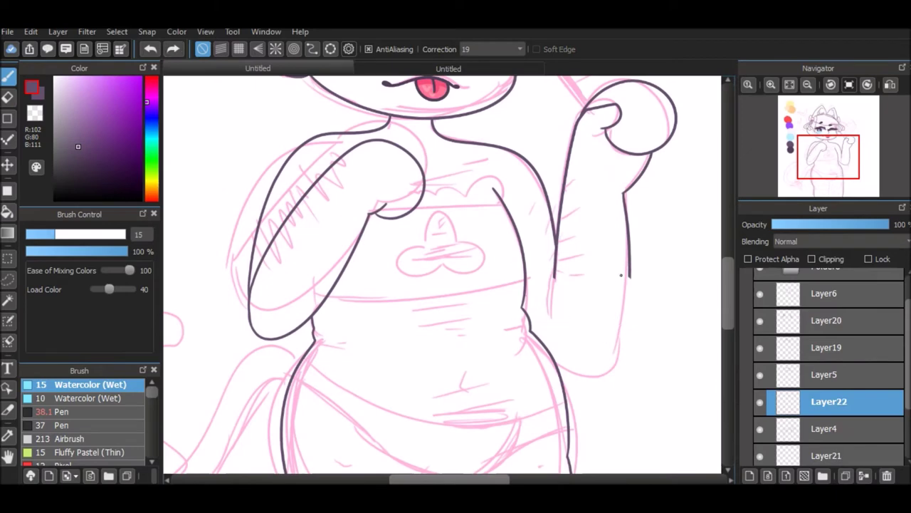
left_click_drag(630, 278, 527, 326)
key("e")
key("b")
key("ctrl+e")
Ink the collarbone and the curved upper edge of the thigh below the belly on Layer21
left_click(826, 428)
scroll(482, 308, "up", 5)
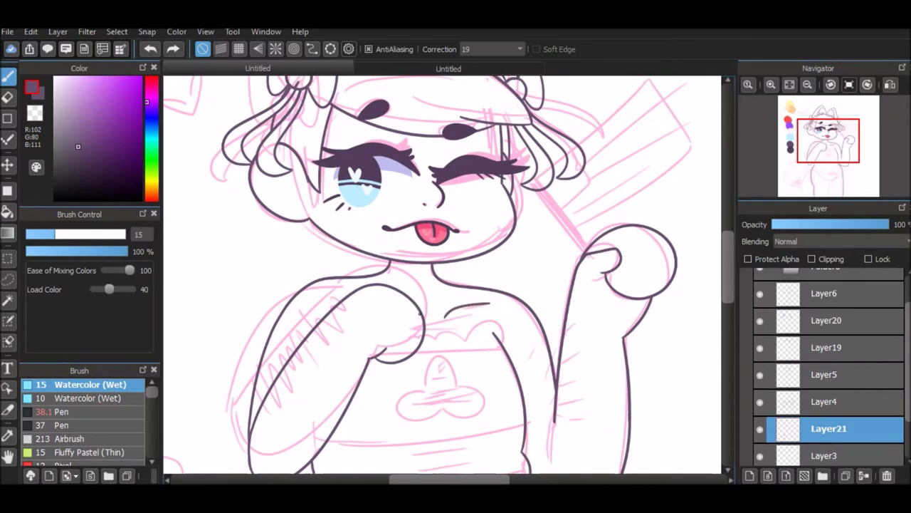
scroll(427, 306, "down", 5)
mouse_move(560, 264)
left_mouse_down()
mouse_move(507, 314)
mouse_move(508, 463)
mouse_move(494, 316)
left_mouse_up()
key("ctrl+z")
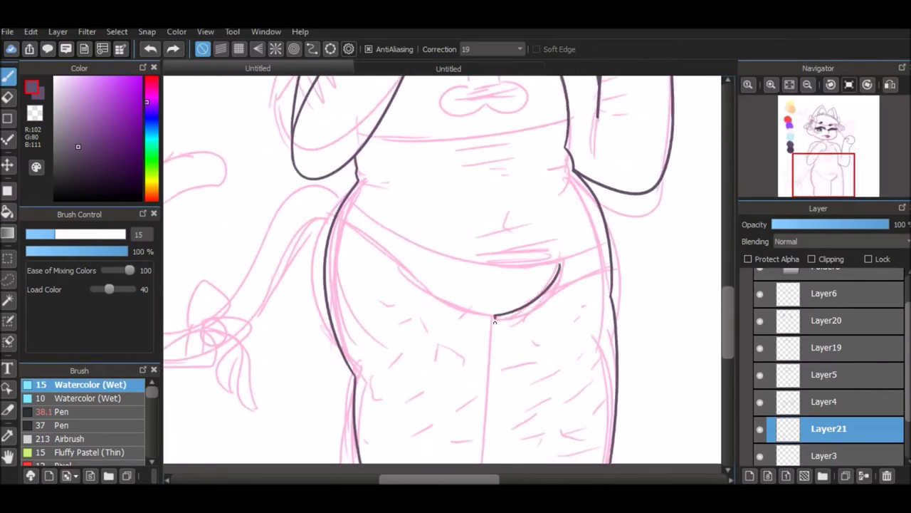
Ink the navel and the wide curved line across the lower belly
scroll(494, 322, "up", 5)
scroll(478, 357, "down", 2)
left_click_drag(546, 339, 548, 383)
key("ctrl+z")
left_click_drag(376, 366, 559, 379)
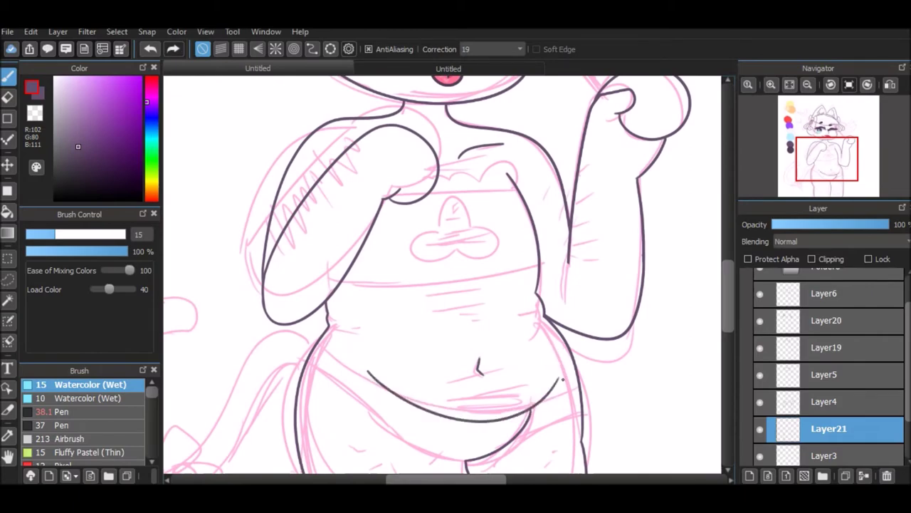
Ink the lower hem and the upper edge of the tube top across the torso on Layer22
scroll(517, 329, "up", 5)
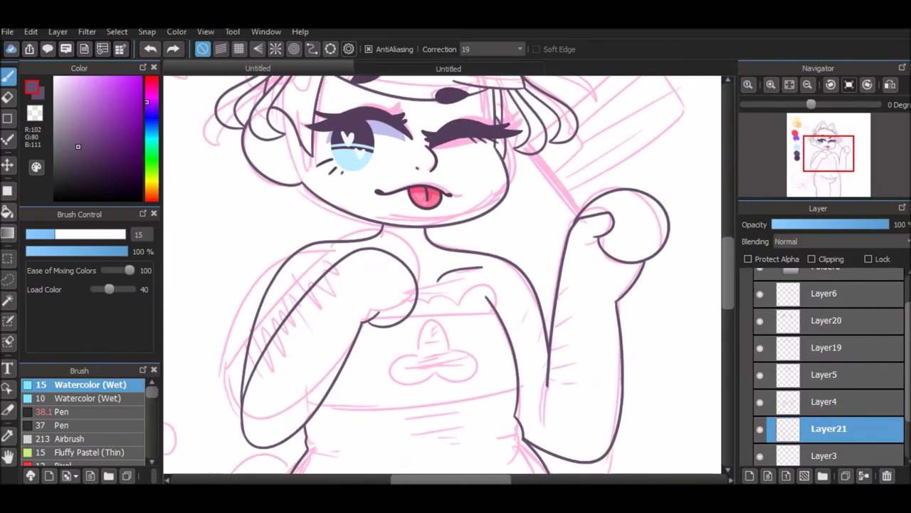
scroll(517, 329, "down", 5)
left_click_drag(334, 291, 546, 271)
left_click_drag(356, 192, 530, 182)
mouse_move(451, 219)
left_mouse_down()
mouse_move(459, 225)
mouse_move(443, 265)
left_mouse_up()
key("ctrl+z")
key("ctrl+z")
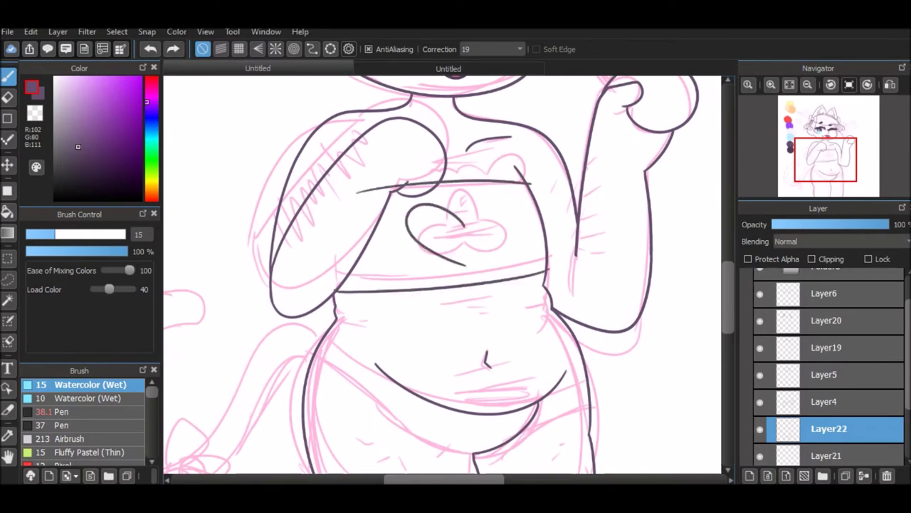
Place an ellipse guide over the emblem on the tube top and ink a wide oval head along it
scroll(374, 268, "up", 3)
left_click(330, 48)
left_click_drag(374, 268, 523, 411)
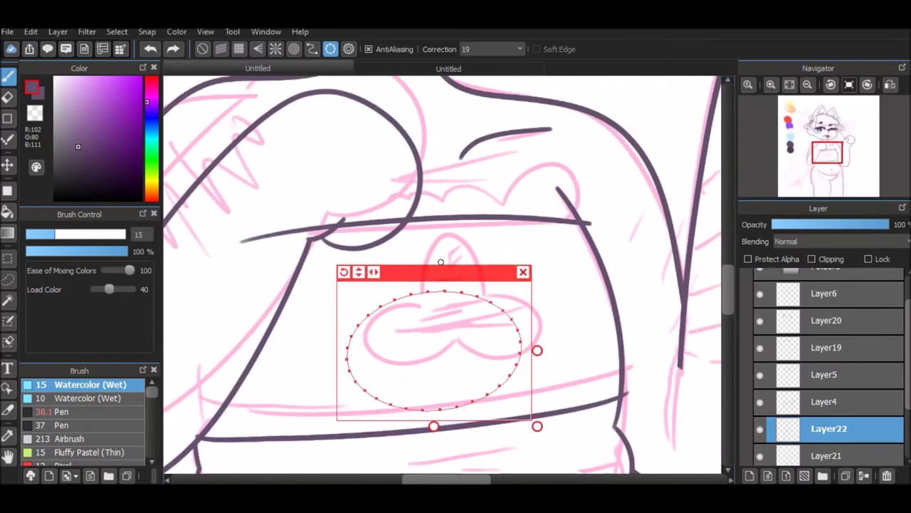
left_click_drag(434, 349, 440, 320)
Draw a pointed cat ear for the emblem on a new layer and position a mirrored copy on the oval's other side
key("ctrl+shift+n")
mouse_move(439, 263)
left_mouse_down()
mouse_move(355, 356)
mouse_move(375, 308)
mouse_move(437, 281)
mouse_move(552, 297)
left_mouse_up()
left_click(202, 48)
left_click(57, 31)
left_click(117, 31)
left_click(146, 179)
left_click_drag(553, 235, 524, 236)
key("Return")
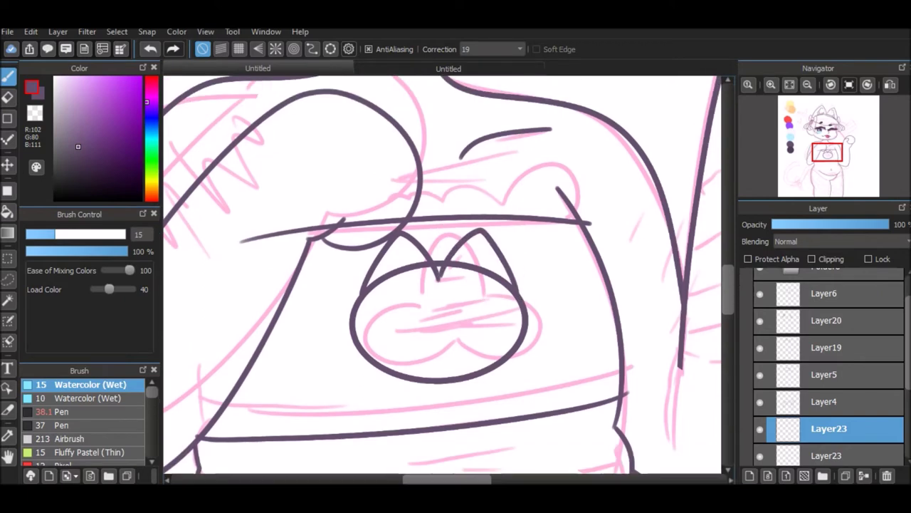
Erase the overlapping ear ends and the oval's outline inside the emblem's ears on Layer22
key("e")
left_click(829, 455)
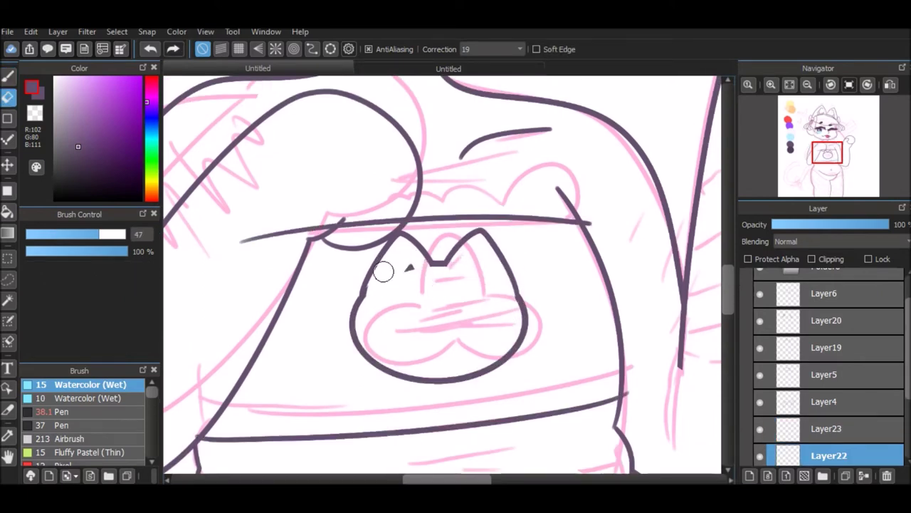
key("b")
key("ctrl+plus")
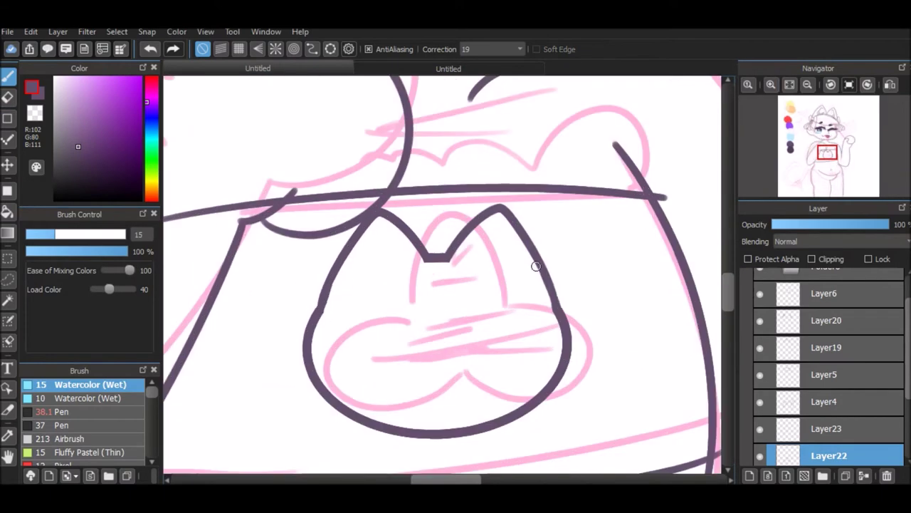
left_click(117, 32)
left_click(135, 177)
key("Return")
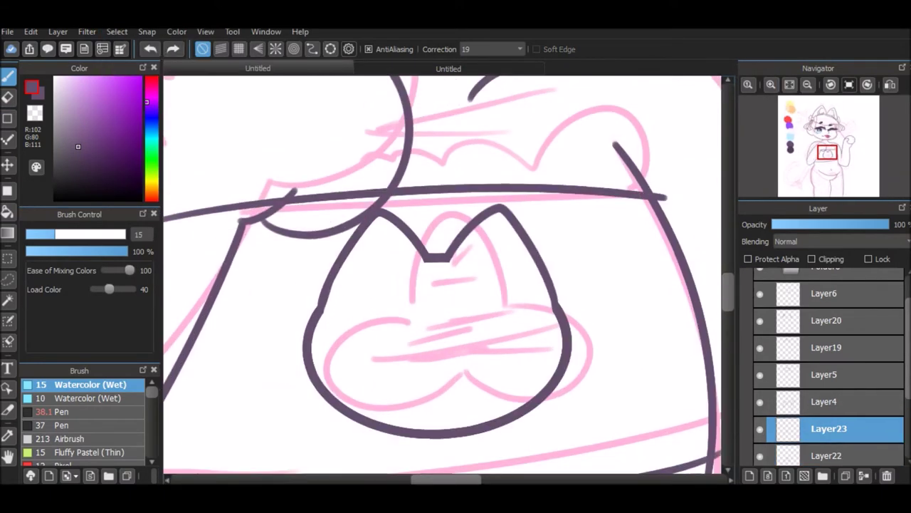
Merge the emblem's ear layer down into Layer22, lasso the cat-head emblem and transform it to sit slightly below the top's upper edge
key("ctrl+minus")
key("ctrl+e")
key("l")
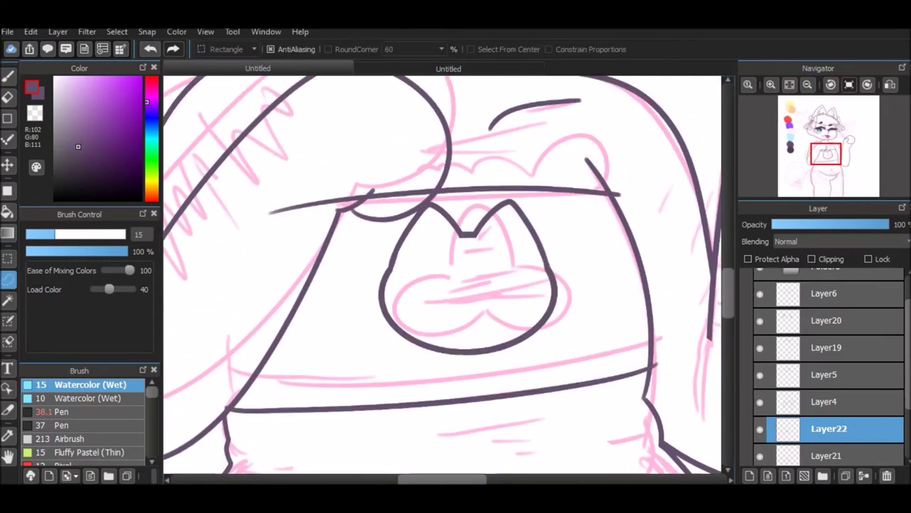
mouse_move(492, 376)
left_mouse_down()
mouse_move(473, 203)
mouse_move(527, 198)
left_mouse_up()
left_click(117, 32)
left_click(135, 178)
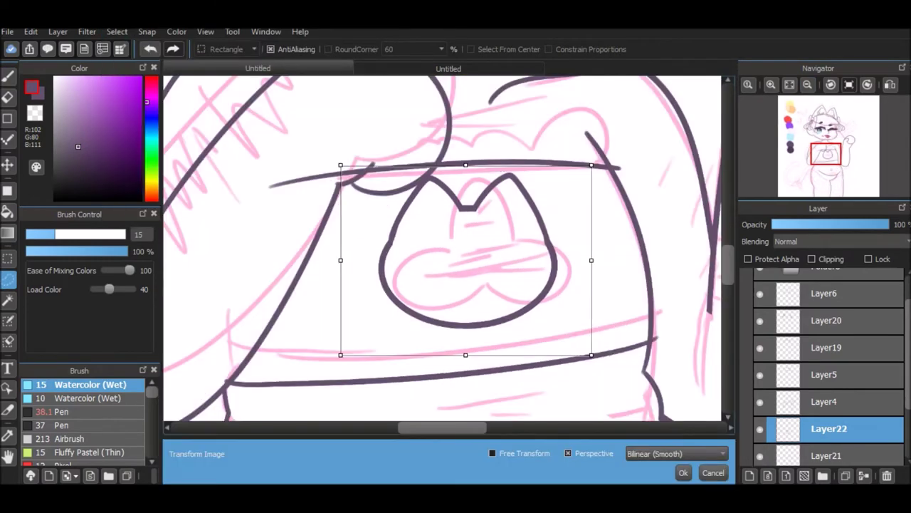
key("Return")
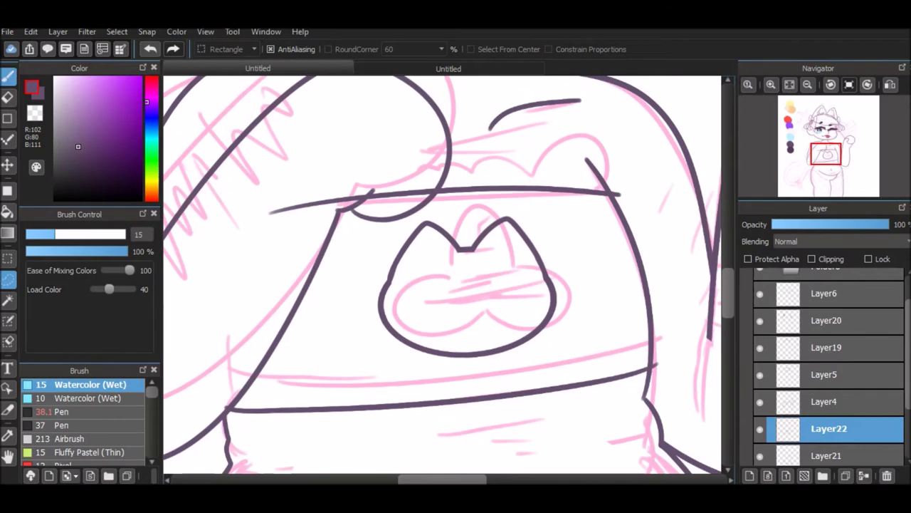
Erase the tube top's upper edge where it crosses the hand and trim the overshooting ends at the top's side
key("e")
left_click_drag(263, 213, 388, 194)
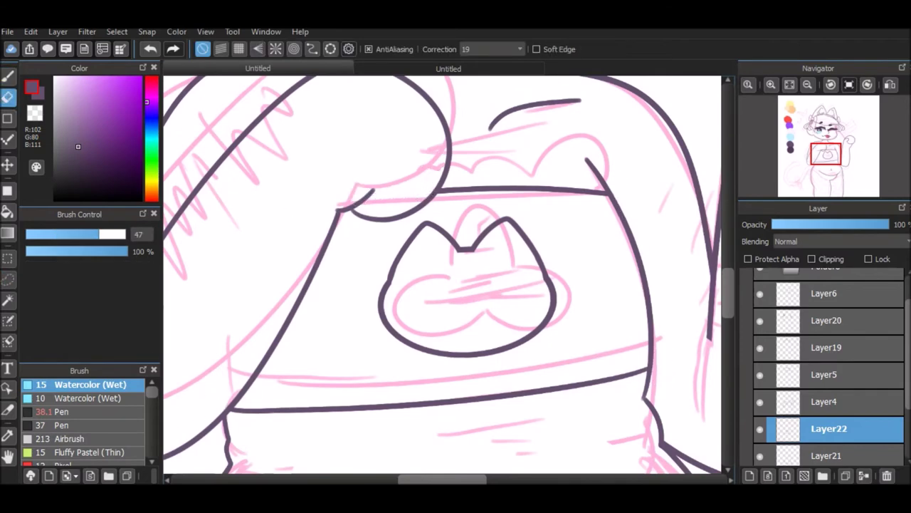
key("b")
Try a scalloped frill above the tube top's upper edge on a new layer
left_click_drag(604, 190, 503, 175)
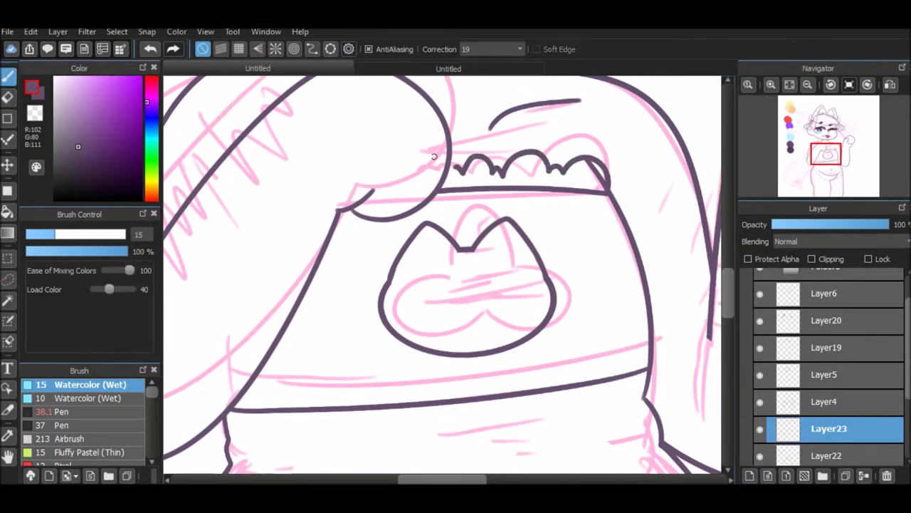
key("ctrl+z")
left_click_drag(442, 173, 466, 168)
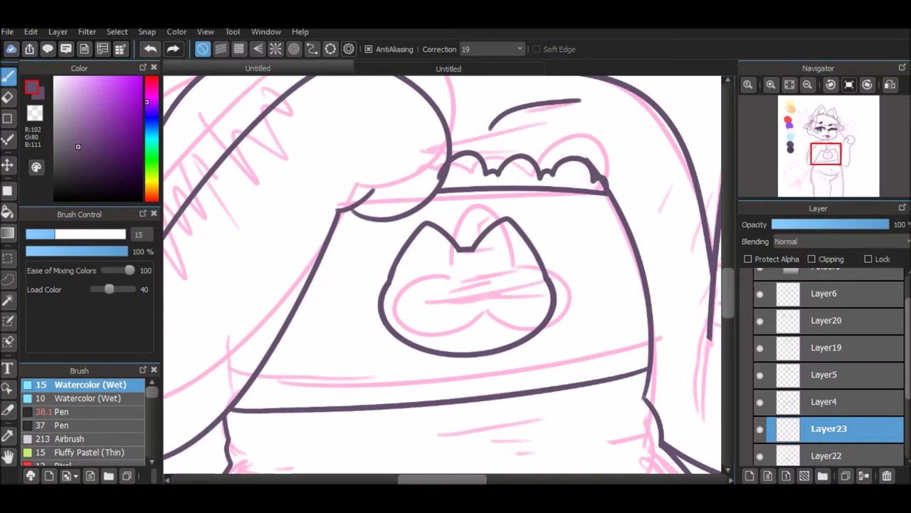
Ink a scalloped frill hanging below the tube top's hem across the whole waist on Layer23
mouse_move(458, 420)
left_mouse_down()
mouse_move(363, 443)
mouse_move(388, 424)
left_mouse_up()
key("ctrl+z")
left_click_drag(327, 435, 231, 428)
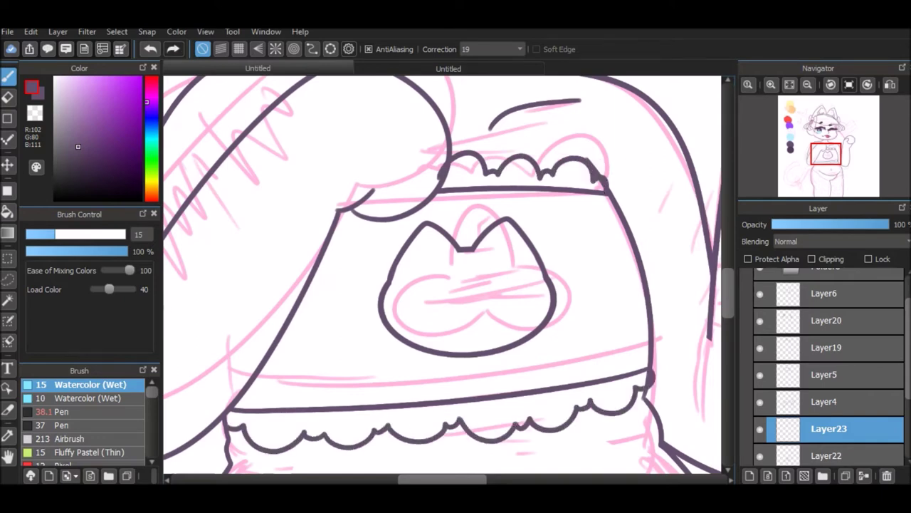
Erase the upper frill and redraw it with wider scallops between the hand and the top's side on Layer23
key("e")
left_click_drag(441, 167, 530, 178)
key("b")
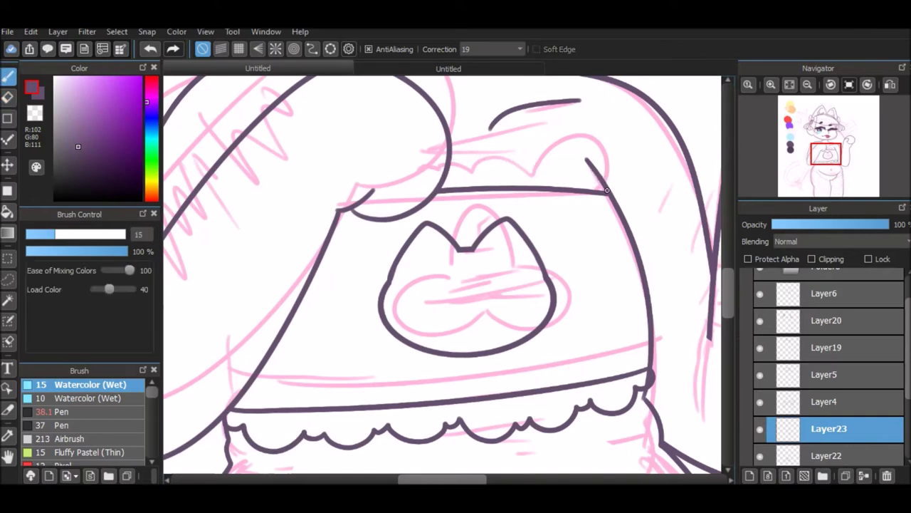
left_click_drag(608, 189, 512, 177)
key("e")
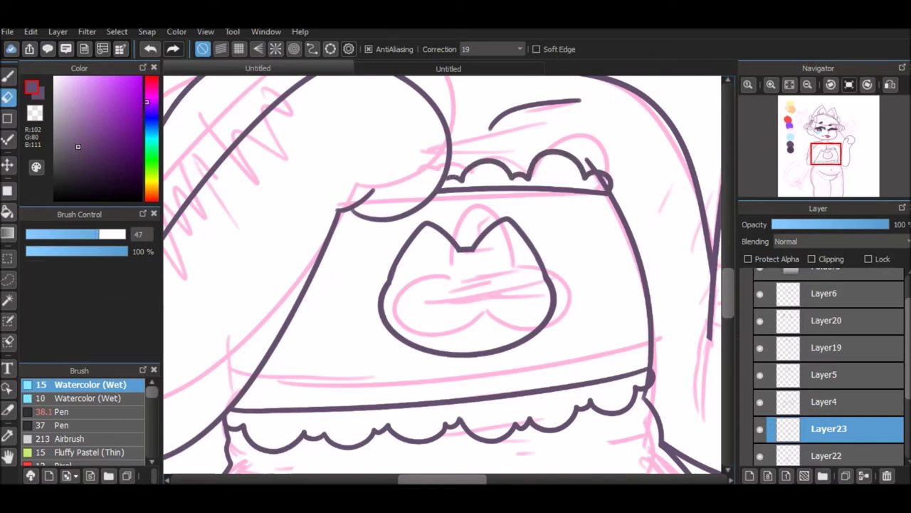
Erase the side and body lines that overlap the ends of the frills on Layer22 and Layer21
key("b")
left_click(825, 455)
key("e")
scroll(825, 371, "down", 2)
double_click(826, 393)
key("Escape")
left_click(826, 420)
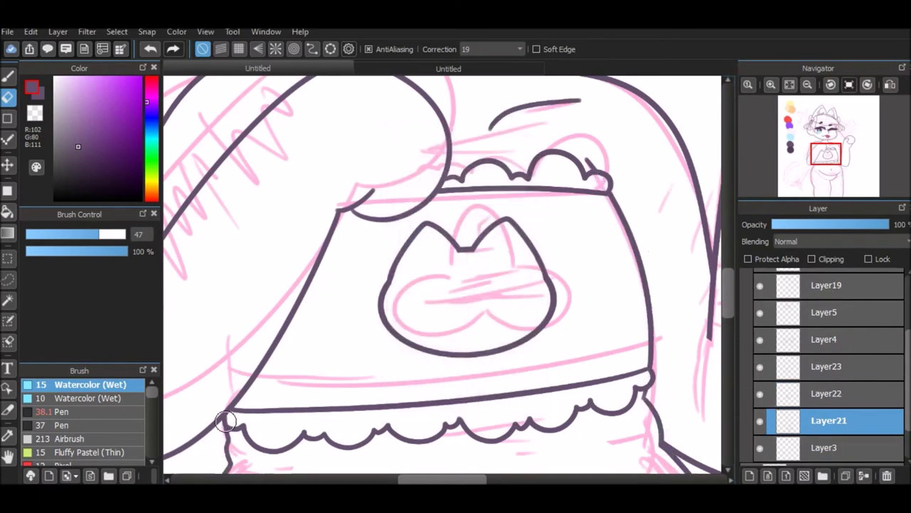
key("b")
Ink a choker with a round bell around the neck on a new layer above Layer22
scroll(228, 422, "up", 5)
left_click(826, 393)
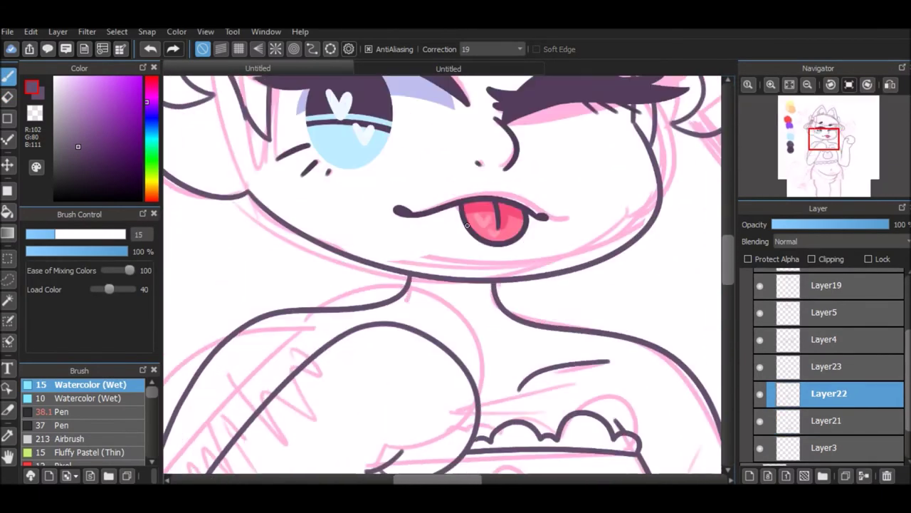
key("ctrl+shift+n")
left_click_drag(450, 313, 530, 303)
key("e")
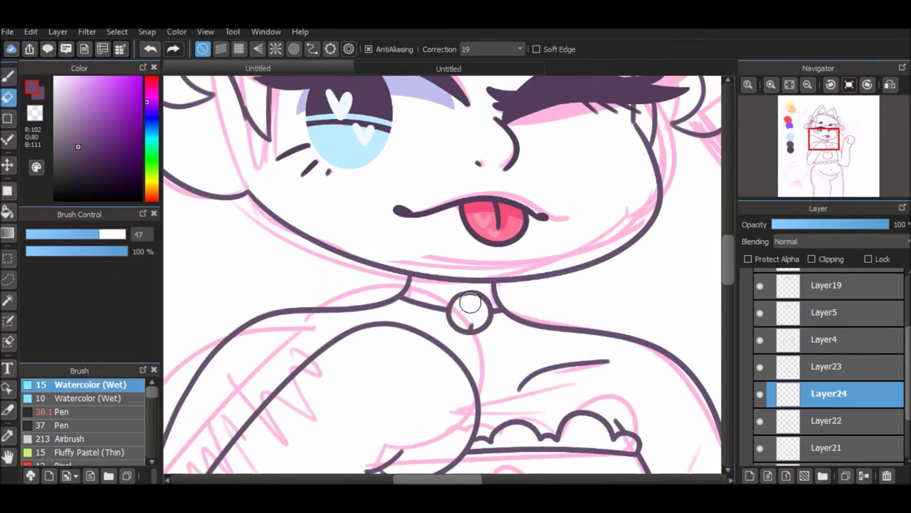
key("b")
Ink the waistband and leg-opening curves of the briefs across both hips on a new layer above Layer22
scroll(579, 227, "up", 5)
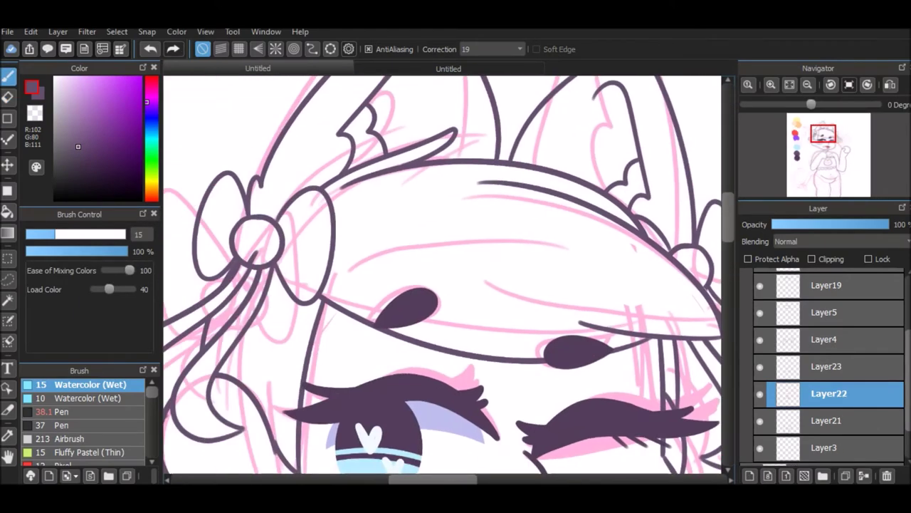
scroll(718, 205, "down", 10)
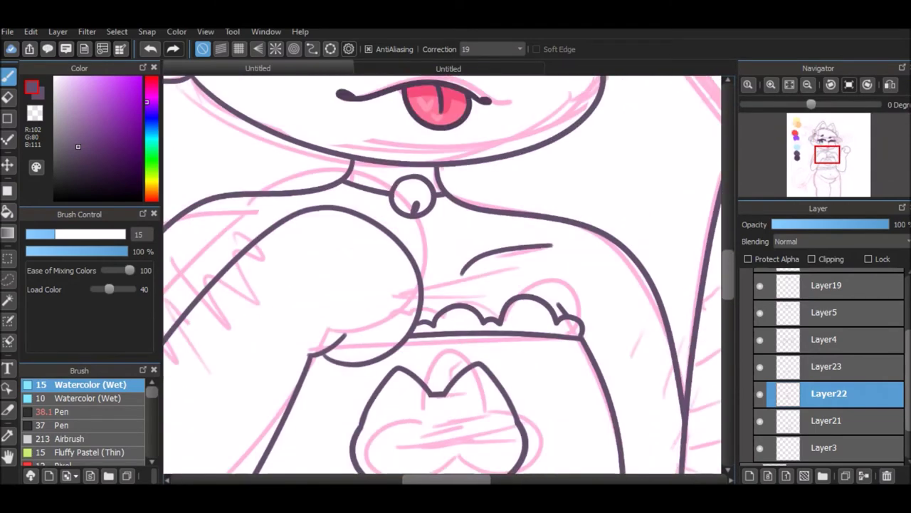
scroll(718, 205, "up", 4)
scroll(442, 274, "down", 10)
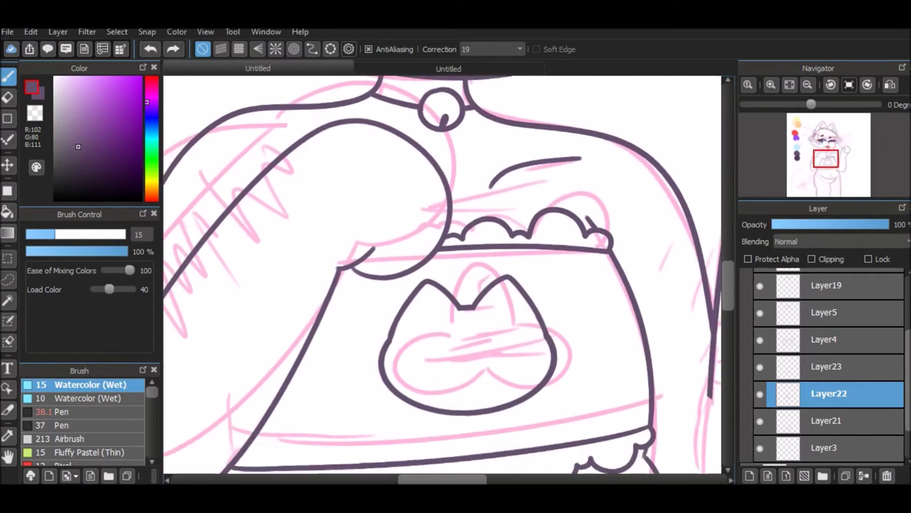
left_click(829, 366)
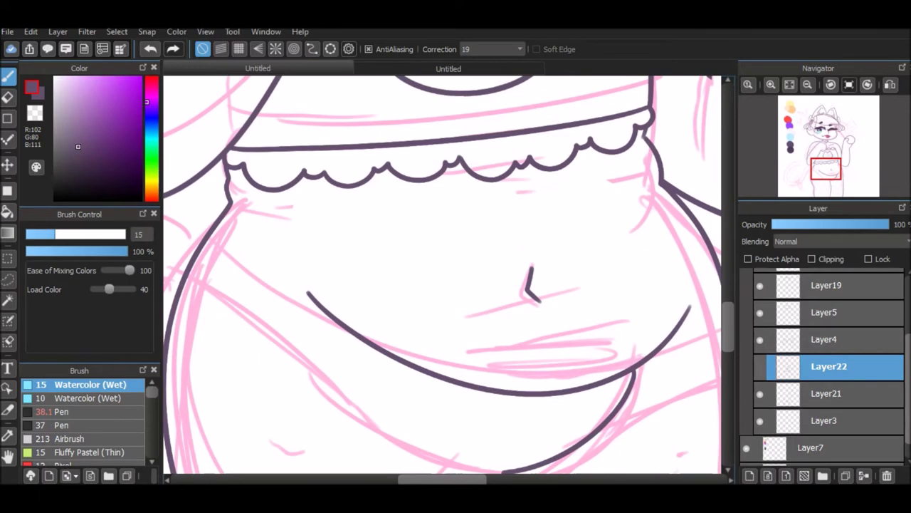
scroll(441, 274, "down", 2)
left_click_drag(345, 291, 250, 250)
key("ctrl+z")
left_click_drag(487, 423, 242, 283)
key("ctrl+z")
key("ctrl+z")
left_click_drag(688, 309, 585, 353)
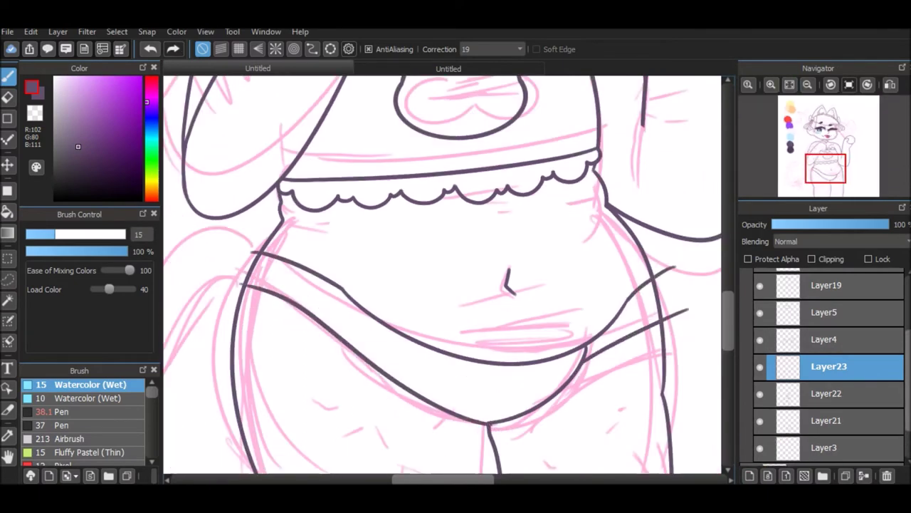
Trim the briefs' lines that overshoot the hips and erase the overlapping belly line on Layer21
key("e")
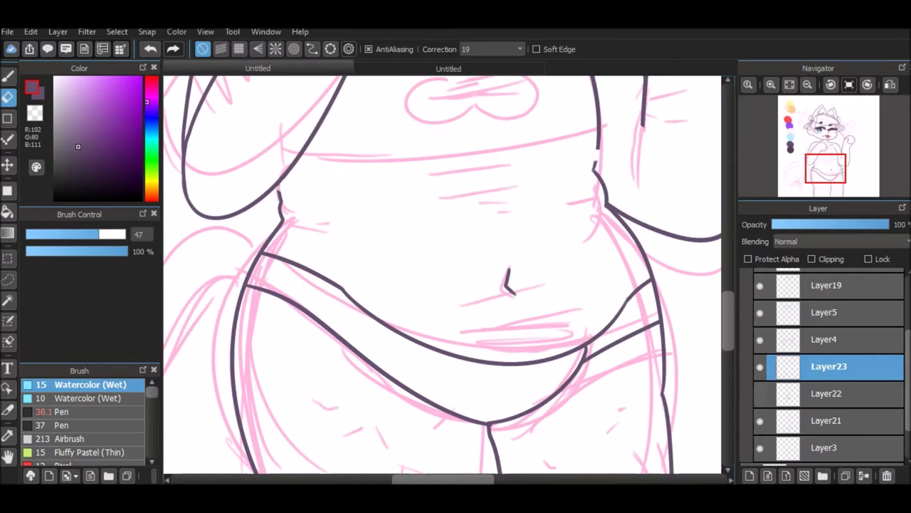
key("Down")
key("Down")
key("b")
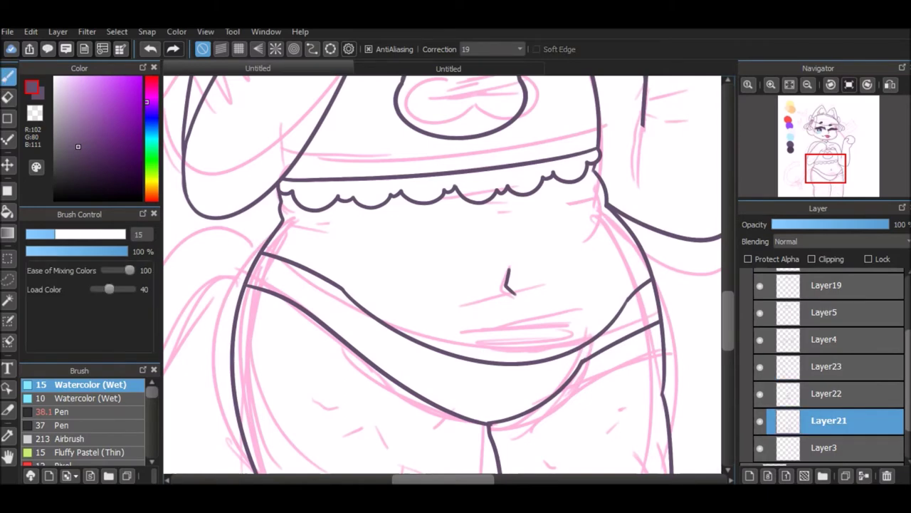
Redraw the short lower strap line of the briefs from the leg opening to the hip on Layer23 and trim its end
key("Up")
key("Up")
left_click_drag(585, 358, 574, 376)
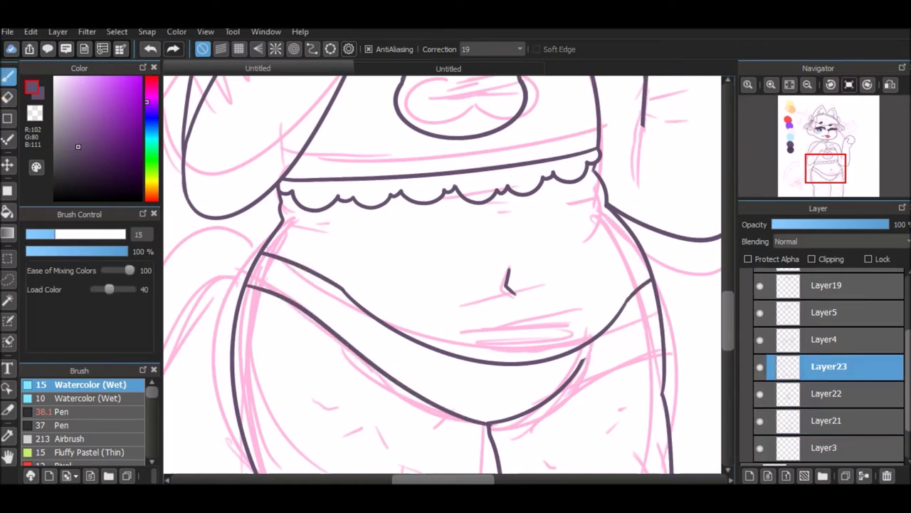
key("ctrl+z")
key("ctrl+y")
key("ctrl+z")
left_click_drag(585, 366, 667, 320)
key("e")
key("b")
Try short crease strokes on the briefs and merge Layer23 down into Layer22
left_click_drag(472, 381, 523, 384)
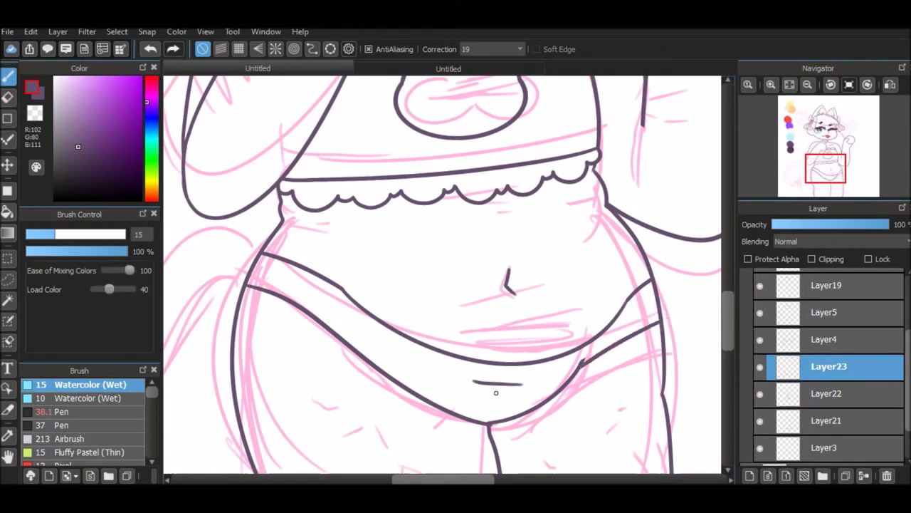
left_click_drag(399, 399, 555, 103)
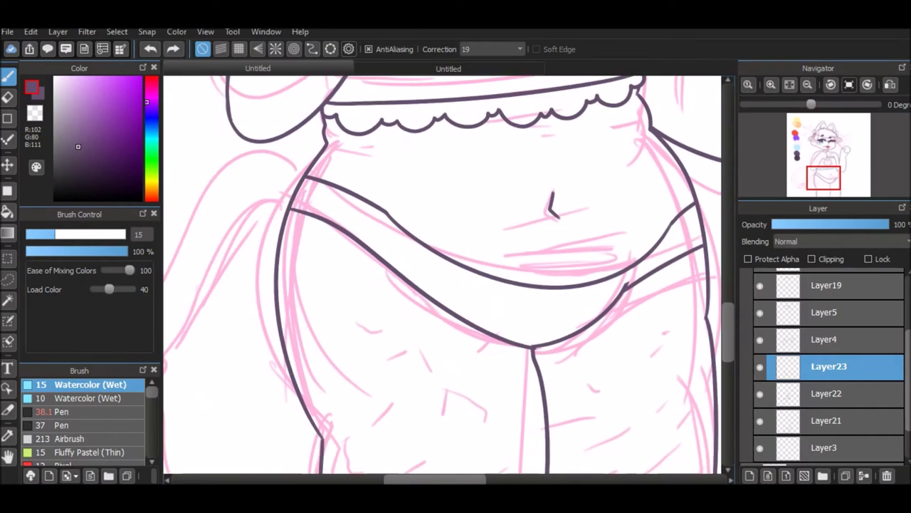
left_click_drag(427, 285, 488, 225)
left_click_drag(428, 143, 455, 470)
left_click_drag(441, 399, 399, 328)
key("ctrl+e")
left_click_drag(456, 285, 509, 512)
key("ctrl+z")
Try a long curling tail line from the hip on a layer above Layer19 and duplicate that layer
left_click_drag(825, 316, 826, 355)
left_click_drag(299, 456, 576, 64)
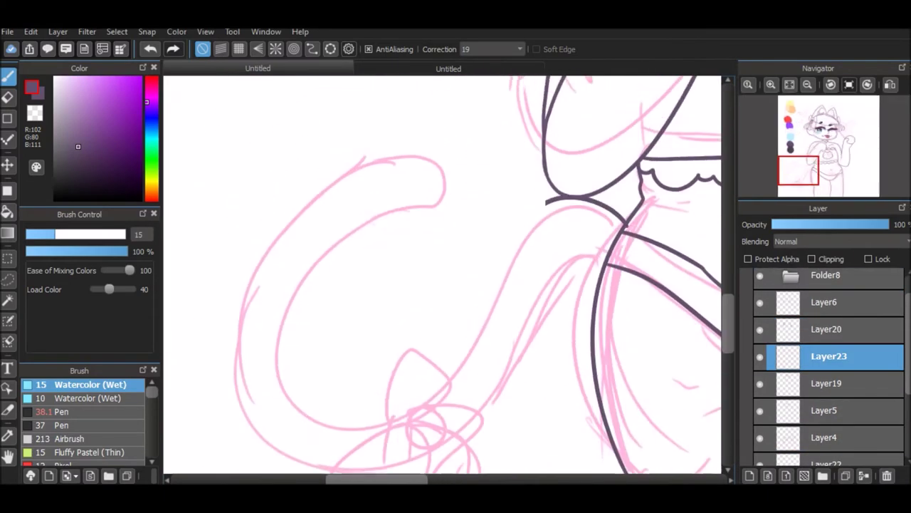
left_click_drag(396, 406, 423, 258)
left_click(786, 475)
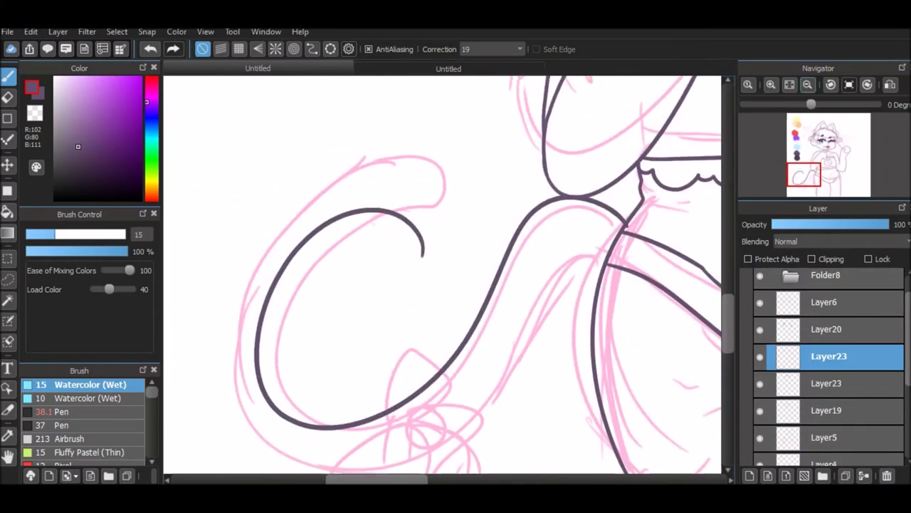
Try to distort the duplicated tail line into the tail's second edge with Free Transform
scroll(441, 270, "down", 2)
left_click(117, 32)
left_click(132, 177)
left_click_drag(413, 311, 443, 291)
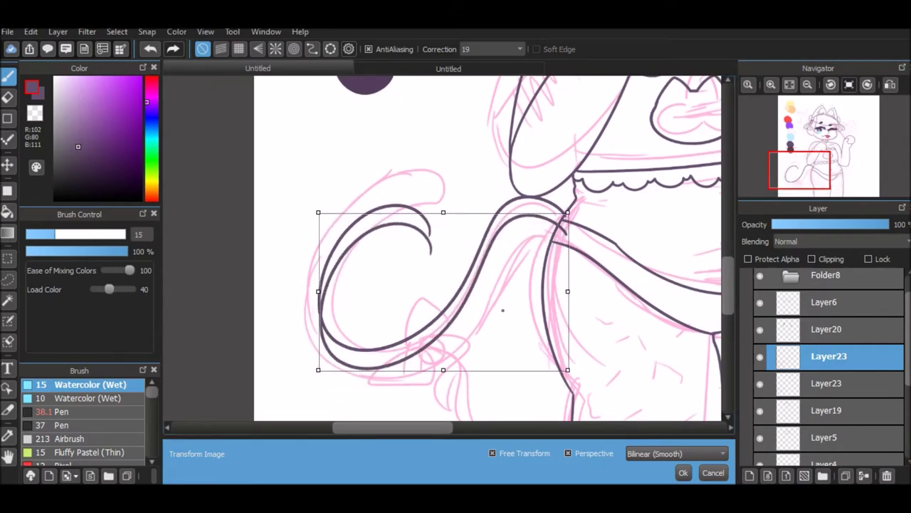
left_click(568, 453)
left_click_drag(567, 369, 579, 378)
mouse_move(318, 213)
left_mouse_down()
mouse_move(288, 199)
mouse_move(284, 165)
mouse_move(326, 143)
mouse_move(312, 143)
left_mouse_up()
left_click_drag(318, 375, 300, 377)
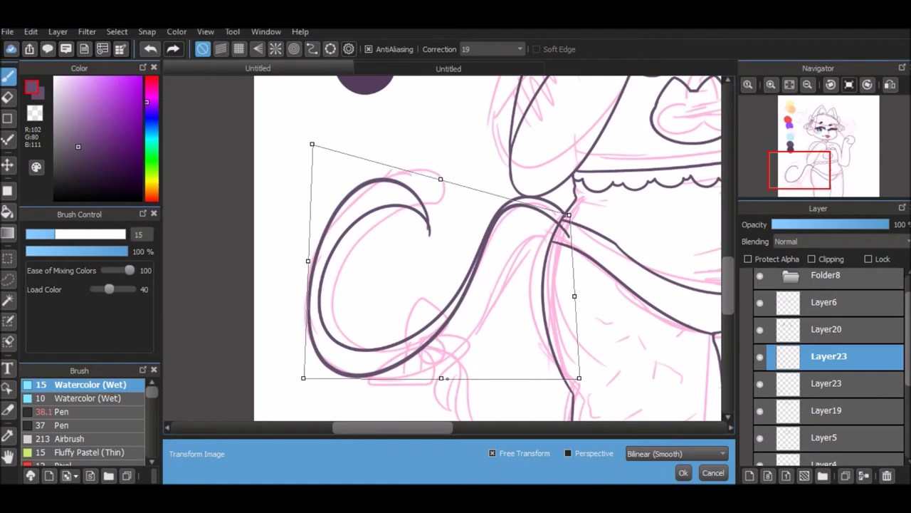
left_click_drag(439, 376, 440, 368)
left_click_drag(310, 141, 325, 149)
left_click_drag(569, 215, 588, 226)
key("Return")
Try shifting the duplicated tail line closer to the sketch and transforming it again
key("v")
left_click_drag(370, 313, 359, 319)
left_click(116, 32)
left_click(147, 177)
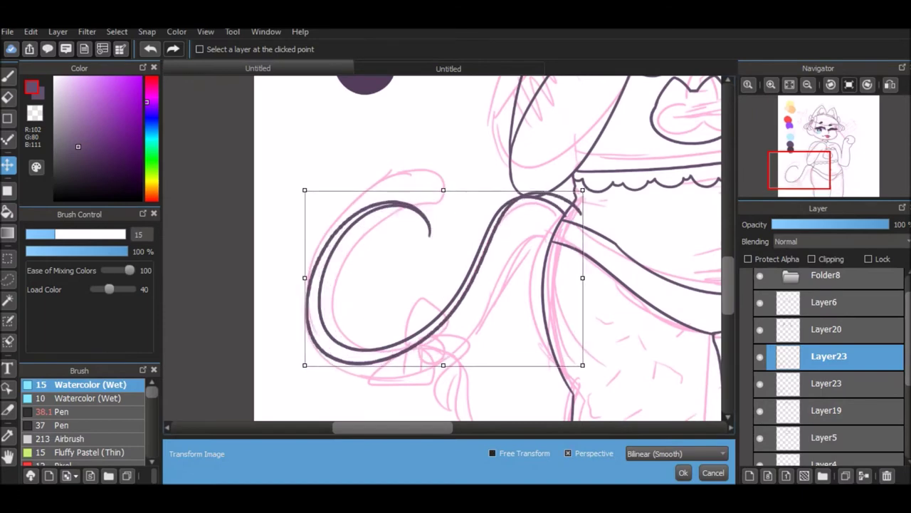
Undo the transformed tail copy and the freehand tail strokes until only the pink tail sketch remains
key("ctrl+z")
key("ctrl+z")
key("ctrl+z")
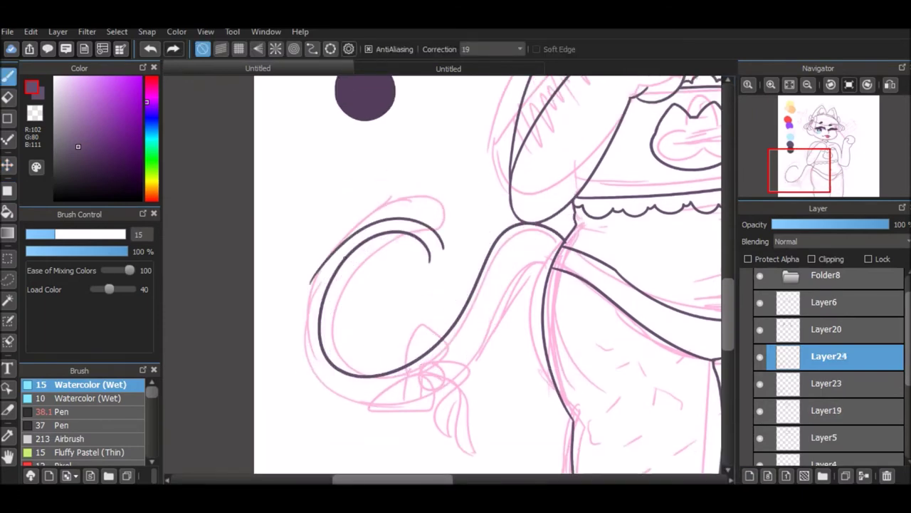
key("ctrl+z")
key("ctrl+y")
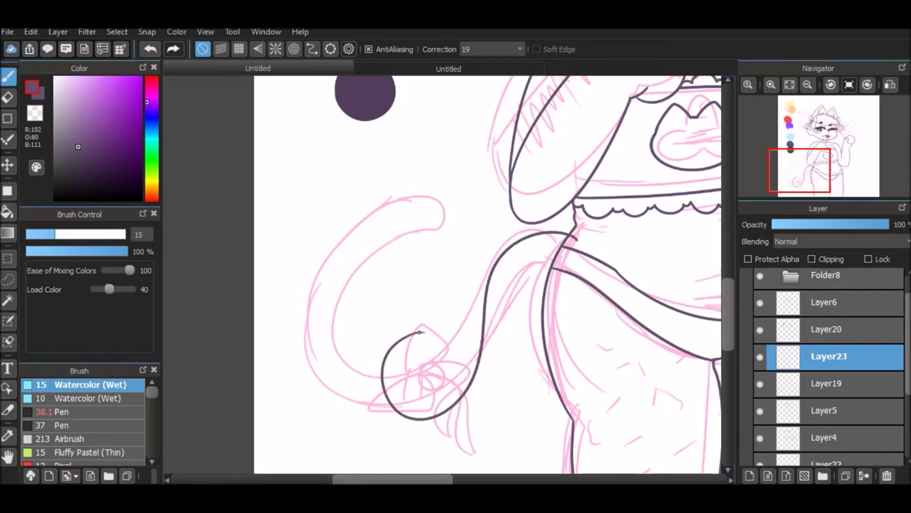
key("ctrl+z")
key("ctrl+z")
key("ctrl+z")
key("ctrl+z")
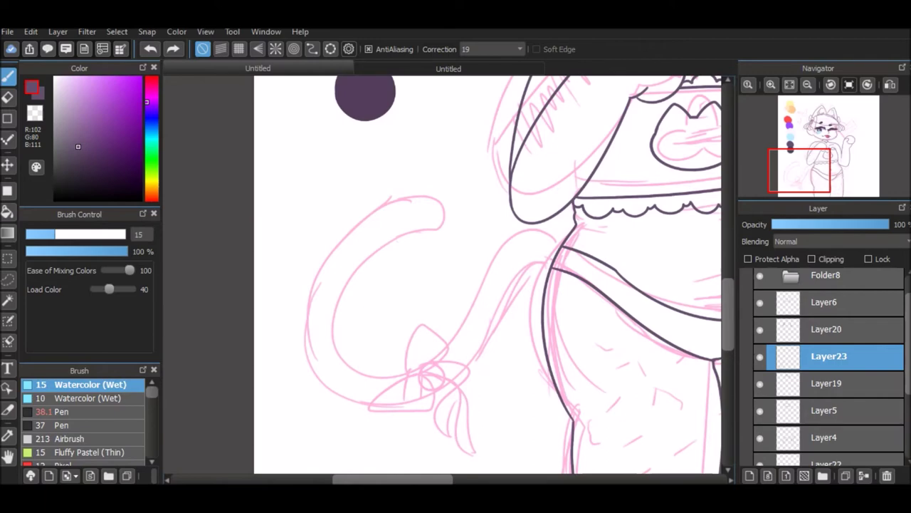
Compare tail strokes by undoing and redoing them, and keep a wide curl from the hip on Layer24
key("ctrl+y")
key("ctrl+y")
key("ctrl+z")
key("ctrl+y")
key("ctrl+y")
key("ctrl+y")
key("ctrl+z")
key("ctrl+z")
key("ctrl+y")
key("ctrl+y")
key("ctrl+z")
key("ctrl+y")
Reshape a duplicate of the Layer24 tail curve with Free Transform so it runs outside the original curl as the second edge
left_click(116, 31)
left_click(152, 177)
left_click_drag(332, 226, 309, 178)
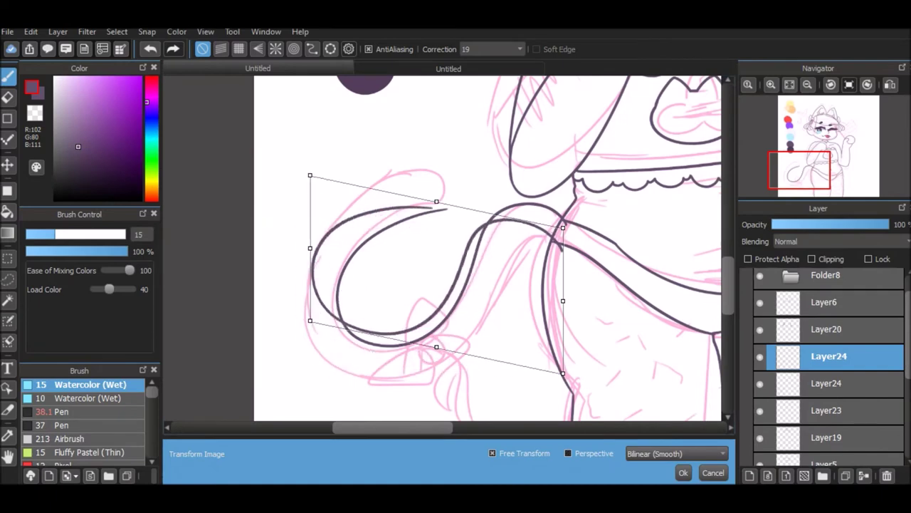
key("ctrl+z")
key("ctrl+t")
left_click_drag(332, 328, 320, 342)
left_click_drag(437, 341, 437, 358)
left_click_drag(432, 181, 432, 188)
left_click_drag(547, 275, 561, 271)
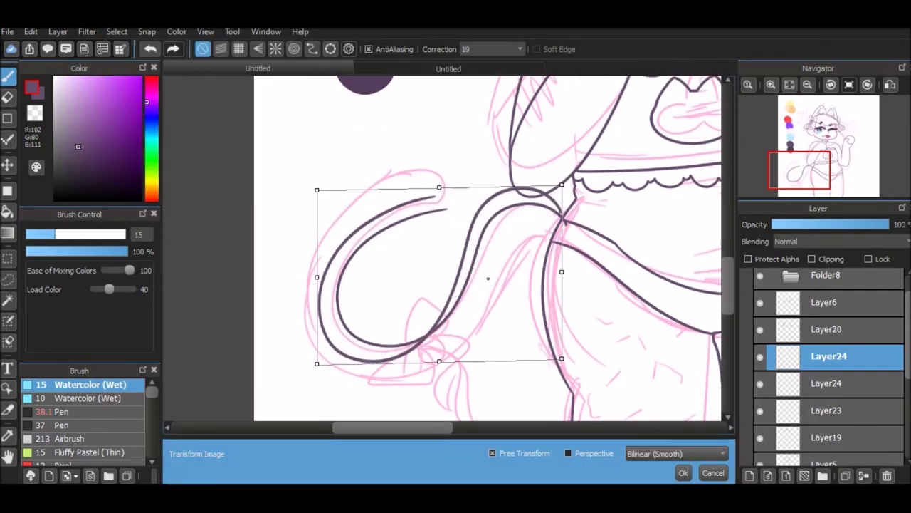
left_click(682, 472)
Lasso the tail copy's section near the hip, transform it to sit beneath the original line, and erase its loose lower end
key("m")
left_click_drag(511, 197, 467, 230)
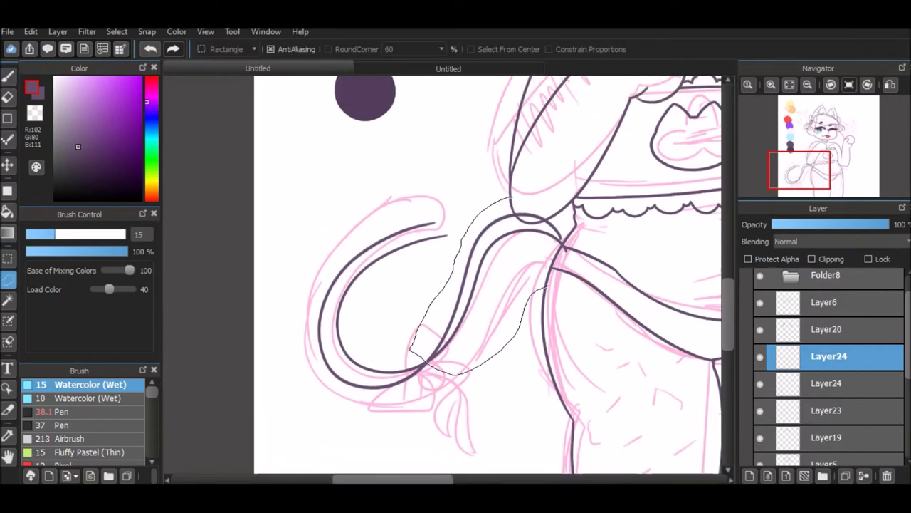
left_click_drag(504, 349, 513, 203)
left_click(117, 31)
left_click(170, 177)
left_click_drag(409, 175, 425, 190)
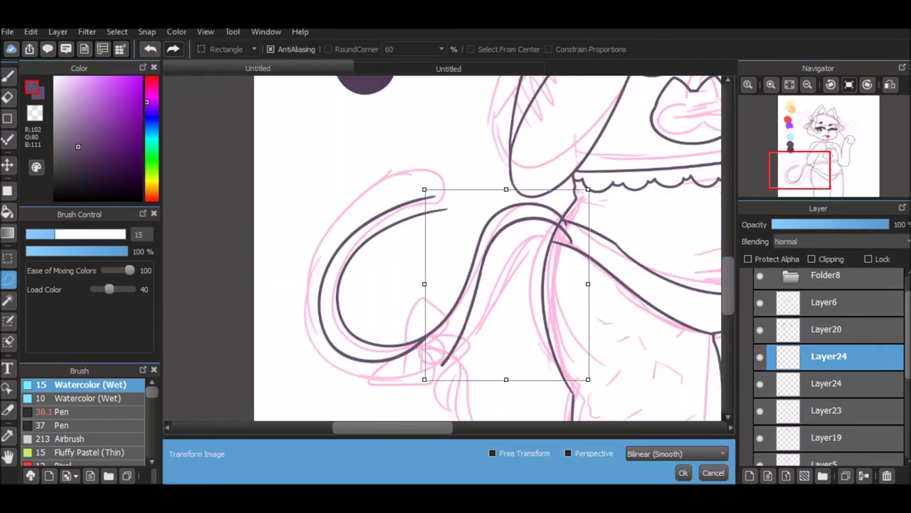
left_click_drag(589, 283, 577, 284)
left_click_drag(424, 189, 432, 190)
left_click(683, 472)
key("e")
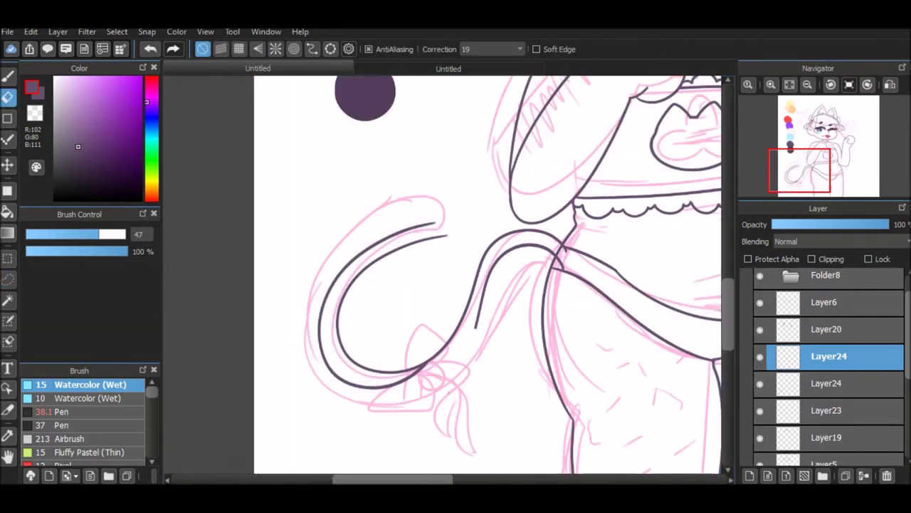
On a new layer, bridge the gap in the tail's outer edge with a smooth curve guided by the ellipse snap
key("b")
key("ctrl+shift+n")
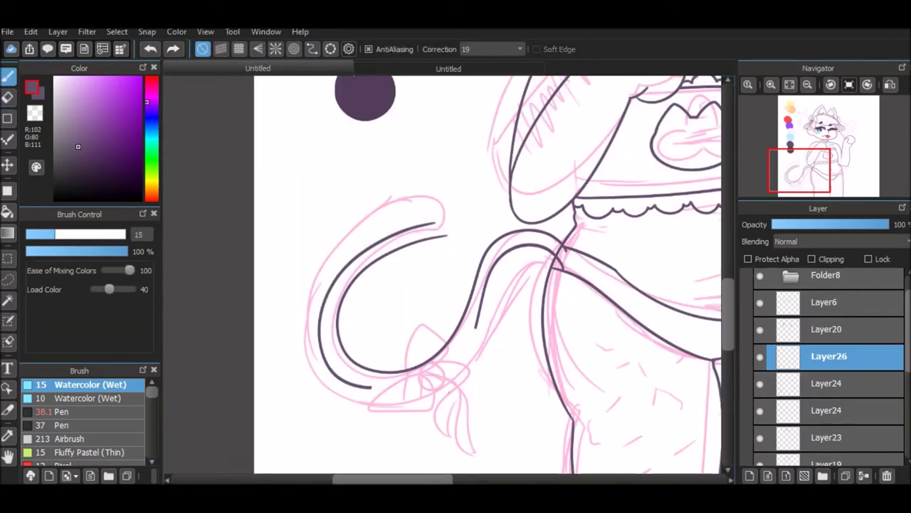
left_click(330, 49)
left_click_drag(478, 406, 496, 397)
mouse_move(417, 397)
left_mouse_down()
mouse_move(406, 409)
mouse_move(403, 403)
left_mouse_up()
left_click(203, 48)
scroll(441, 278, "up", 1)
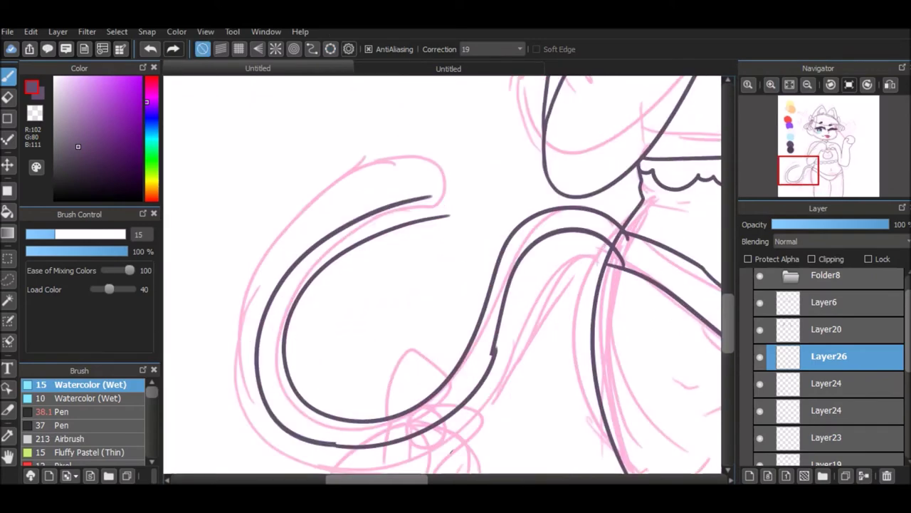
key("v")
key("b")
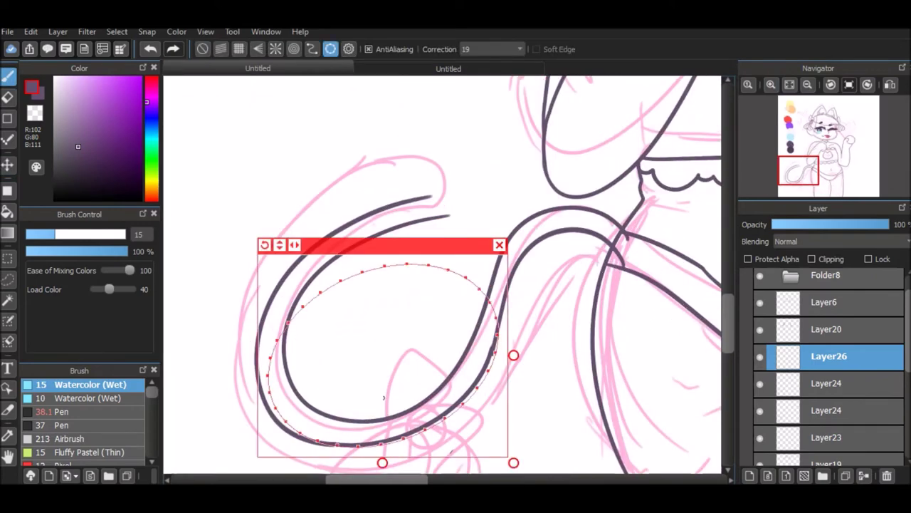
left_click_drag(496, 335, 320, 441)
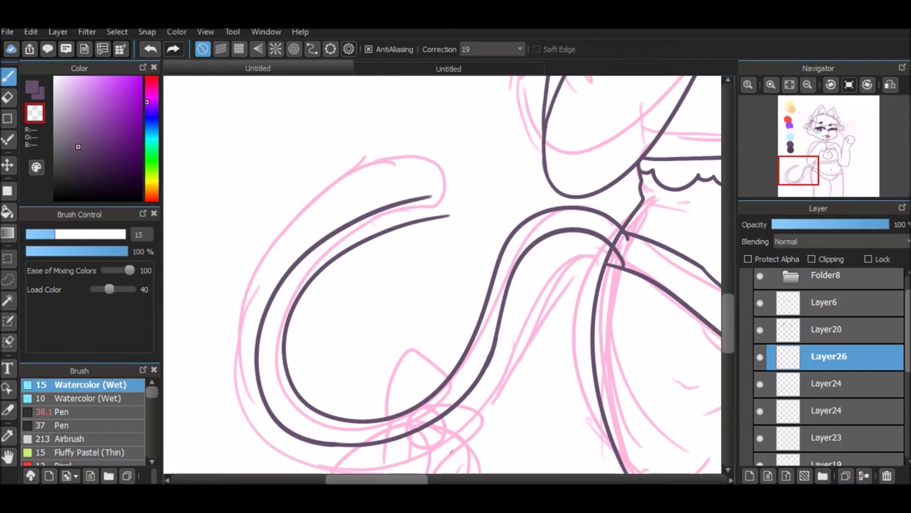
Merge the tail pieces into one Layer24, then trim the open upper end and close it with a rounded tip
key("ctrl+e")
key("ctrl+e")
key("e")
left_click_drag(431, 198, 442, 217)
key("b")
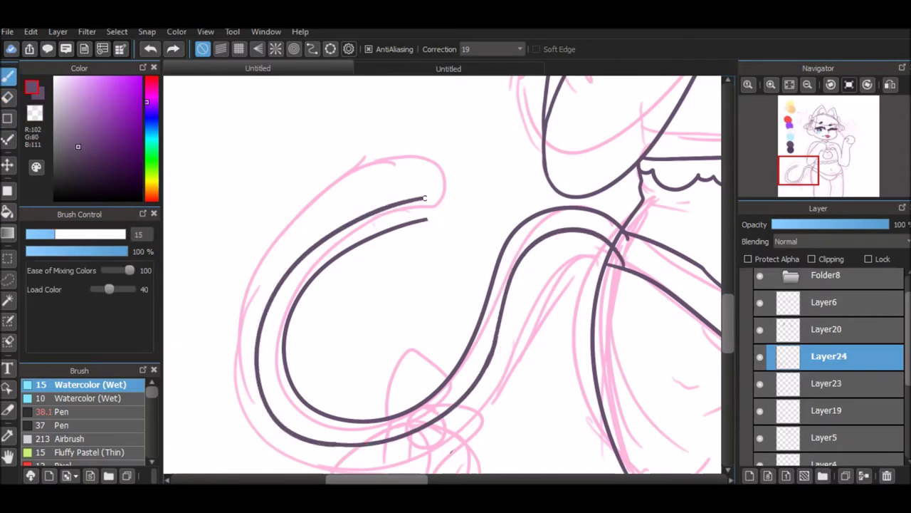
key("e")
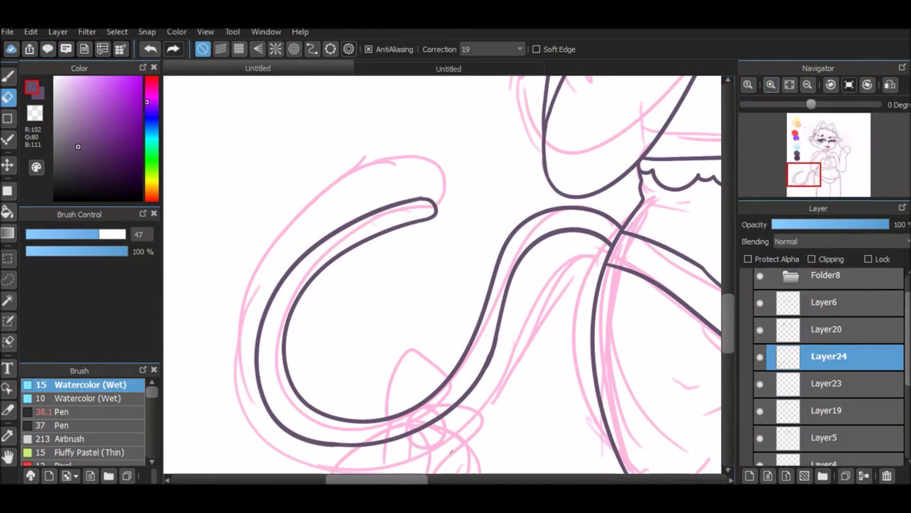
Move the tail's Layer24 above Layer20 and merge it down into Layer20
key("ctrl+0")
key("b")
left_click_drag(829, 356, 829, 320)
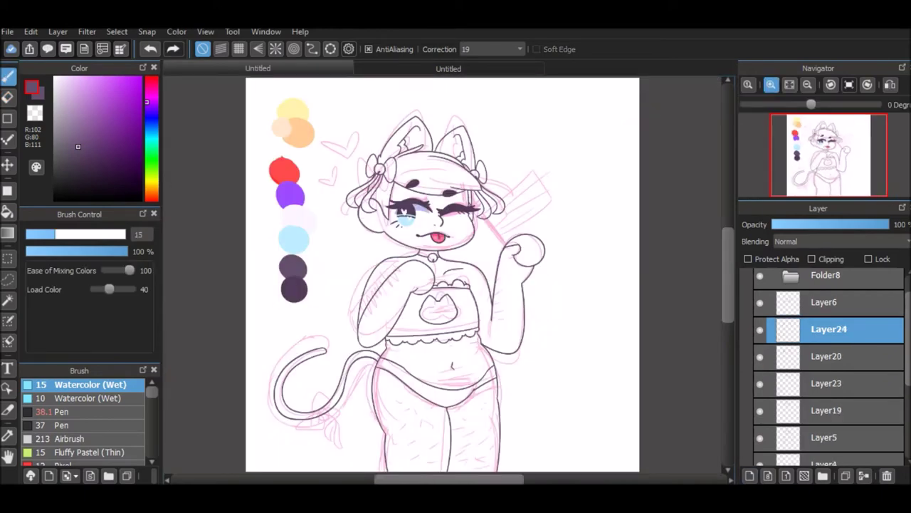
scroll(309, 257, "up", 4)
key("ctrl+e")
Lasso the larger hair bow with its ribbons, copy it to a new layer and transform the copy onto the tail near the hip
key("m")
left_click_drag(254, 112, 468, 274)
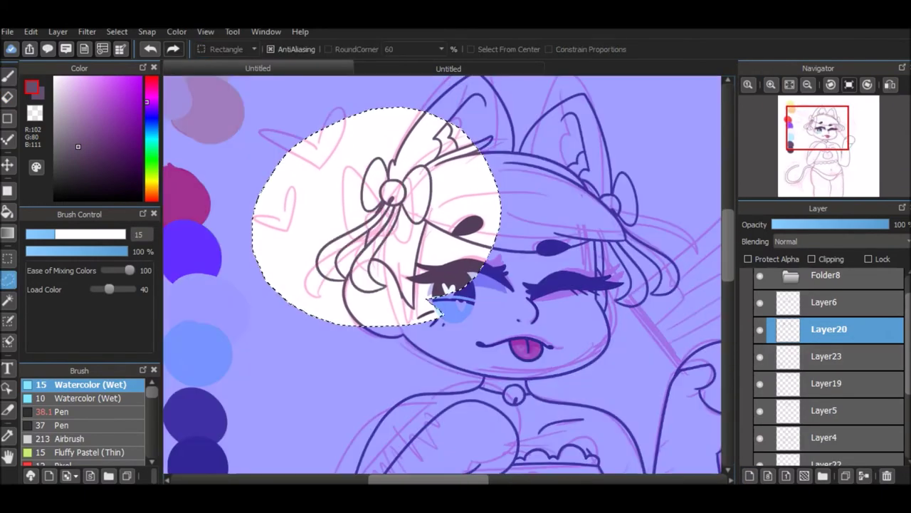
left_click(30, 31)
left_click(117, 32)
left_click(145, 178)
left_click_drag(484, 132, 524, 325)
key("Return")
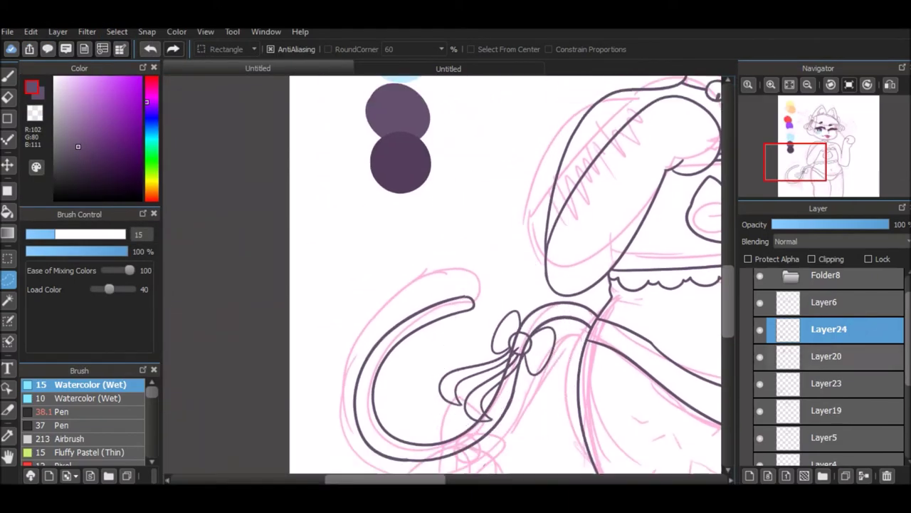
Merge the tail bow into the line art and erase the tail lines running through its knot, loops and ribbons
key("e")
key("ctrl+e")
scroll(516, 341, "up", 5)
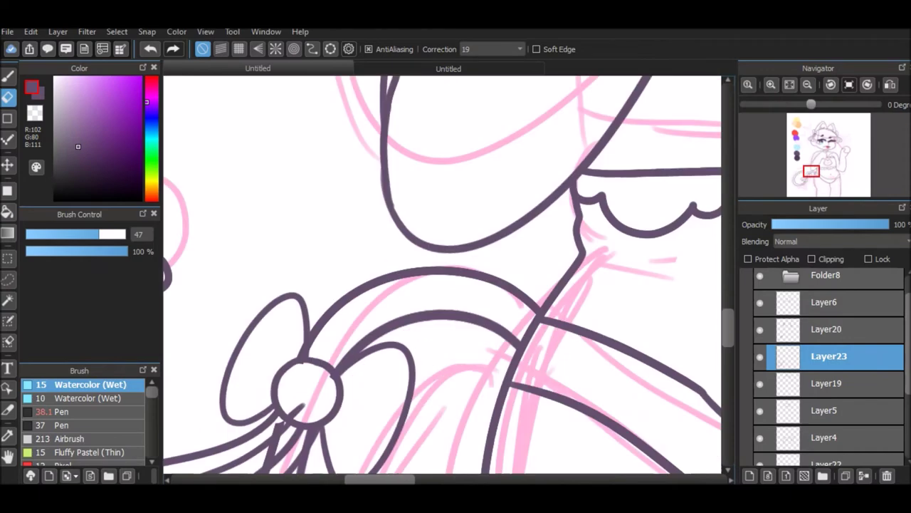
key("b")
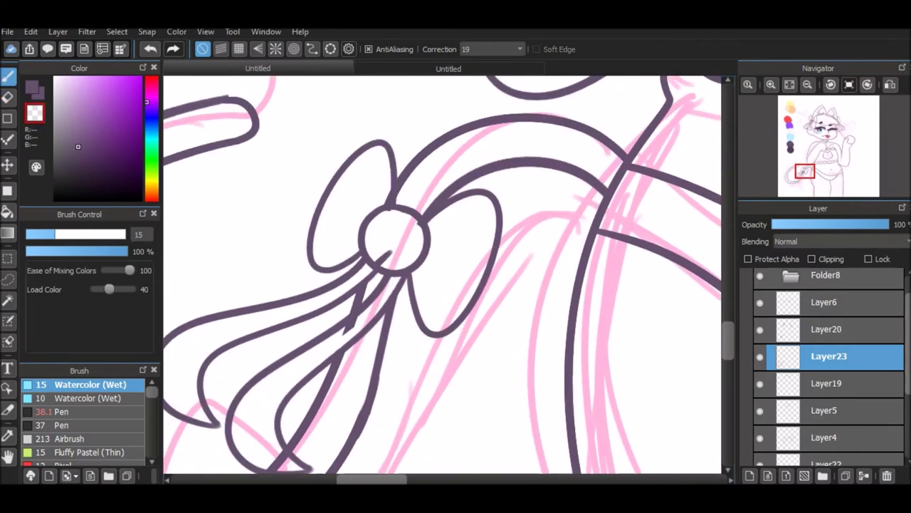
scroll(378, 167, "down", 5)
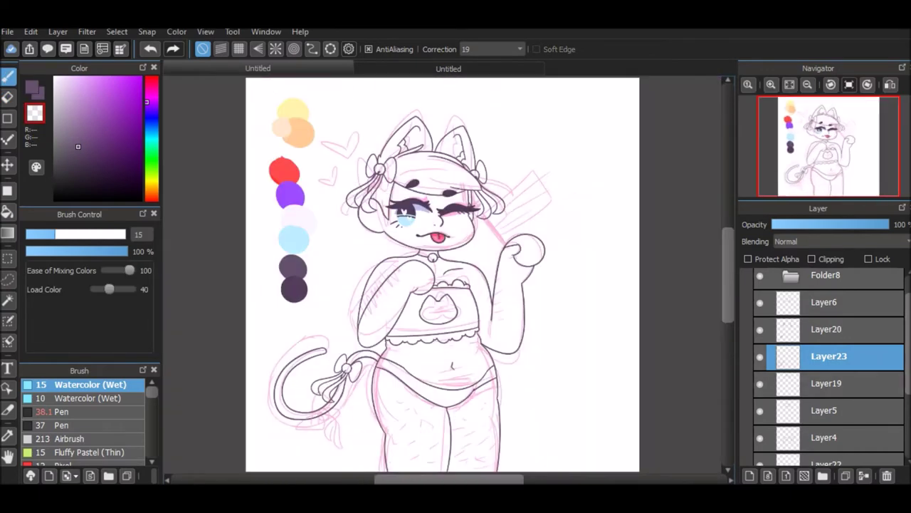
key("ctrl+z")
key("ctrl+y")
scroll(825, 370, "down", 1)
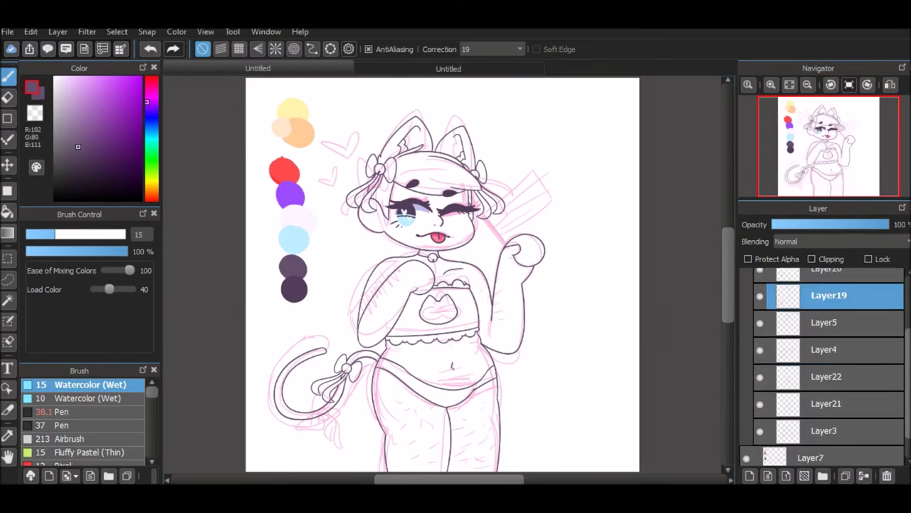
Add a new layer directly above Layer21 for the held flag
left_click(826, 292)
left_click(825, 347)
left_click(828, 373)
left_click(768, 475)
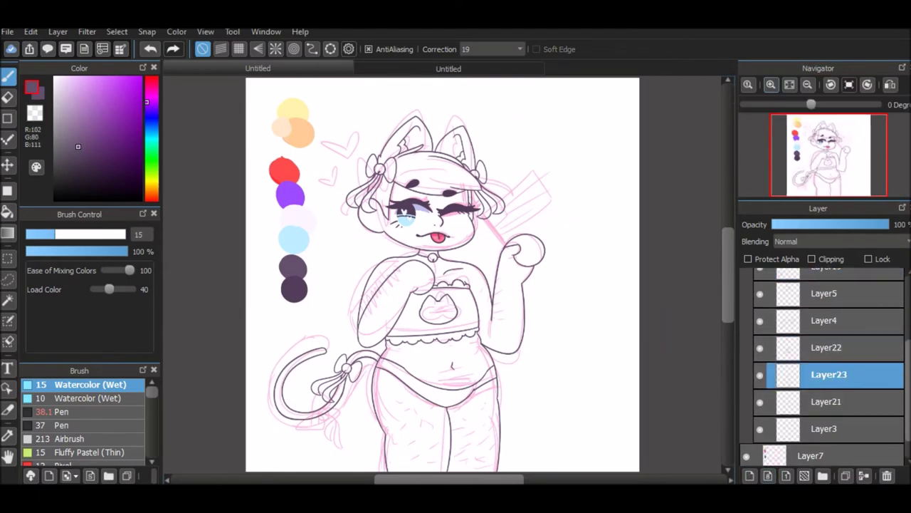
scroll(489, 185, "up", 3)
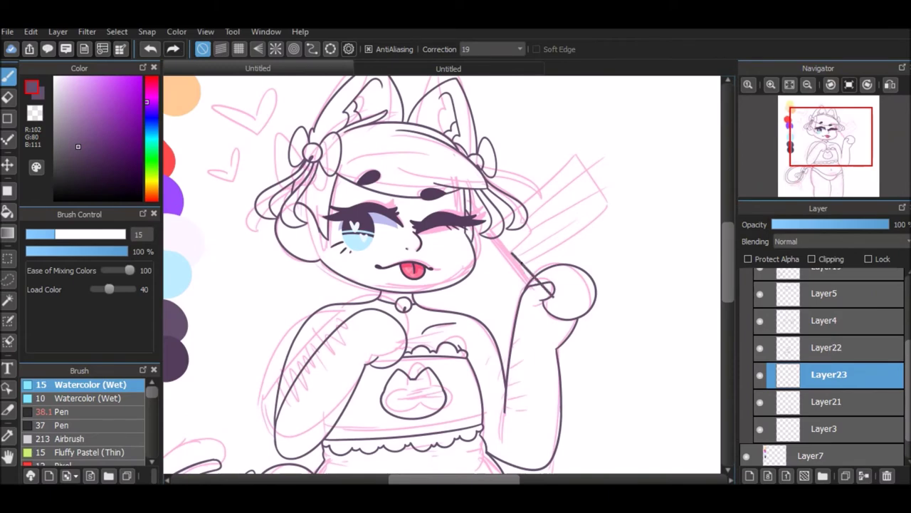
scroll(510, 251, "up", 1)
key("e")
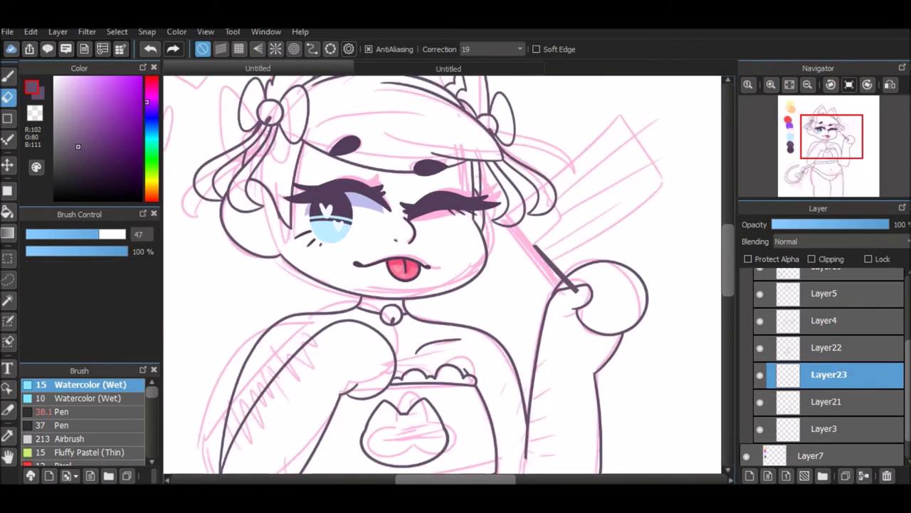
key("b")
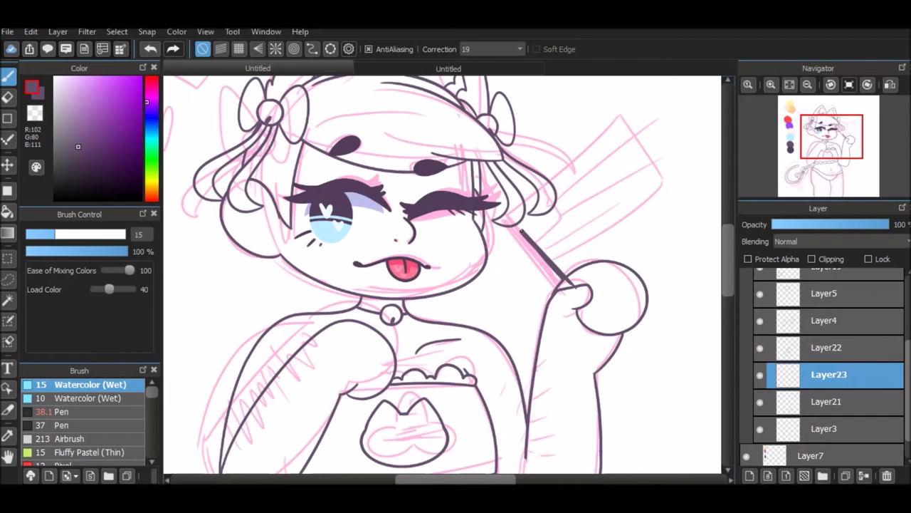
key("e")
scroll(562, 287, "up", 3)
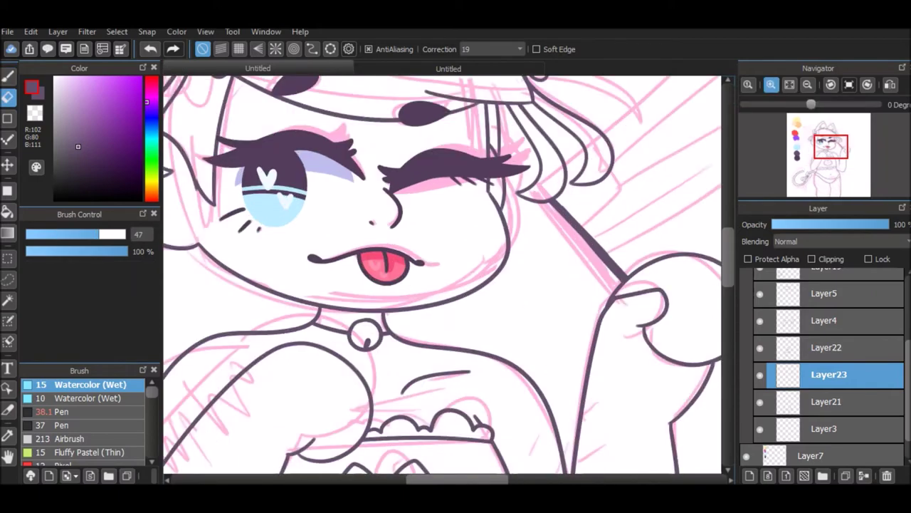
Draw a thick straight flagpole from the hair curls to the raised hand on Layer23 and trim its overlapping ends
key("b")
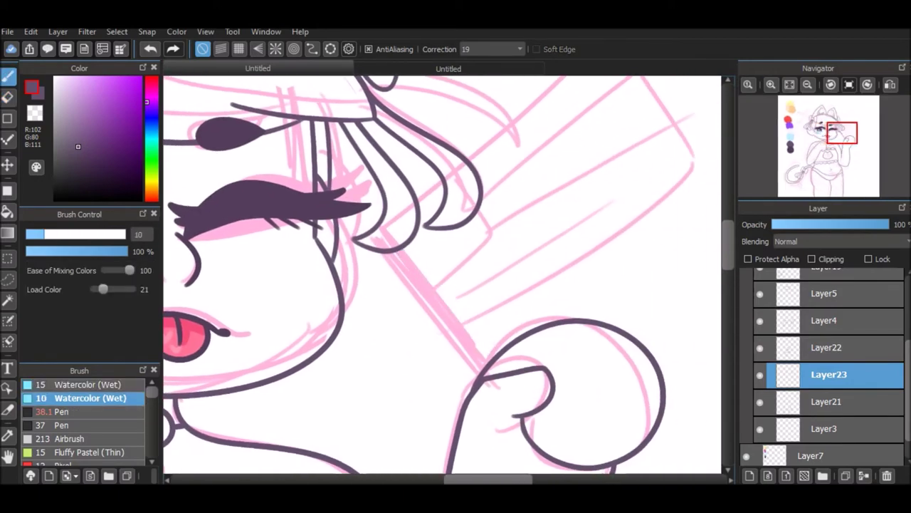
left_click_drag(384, 235, 573, 433)
key("e")
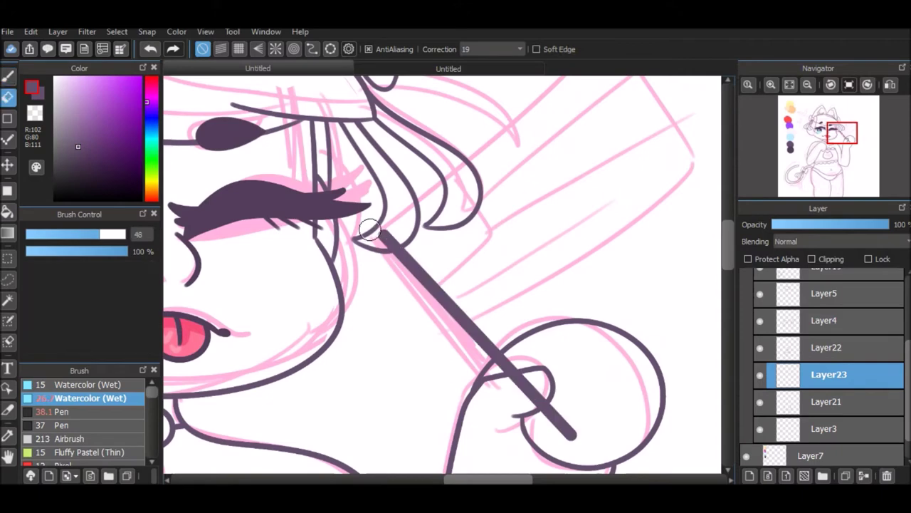
left_click_drag(537, 383, 516, 378)
key("b")
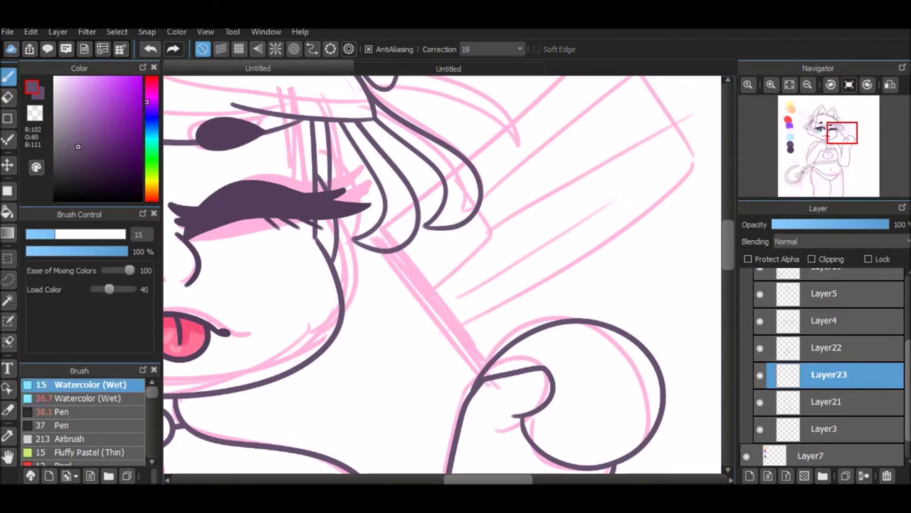
Draw the flag's wavy upper edge on a new layer and duplicate it as the lower edge, erasing what crosses the hair
left_click(748, 476)
left_click_drag(390, 236, 678, 181)
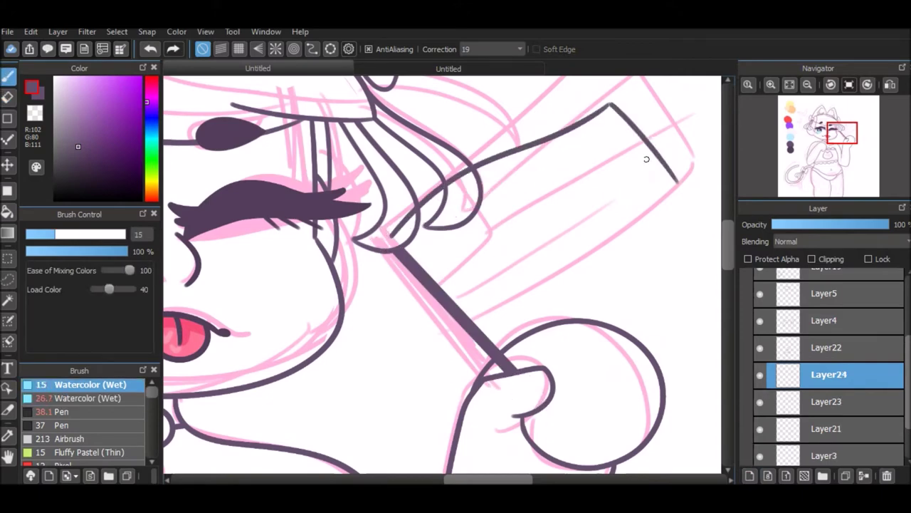
mouse_move(438, 287)
left_mouse_down()
mouse_move(647, 166)
mouse_move(467, 338)
left_mouse_up()
key("e")
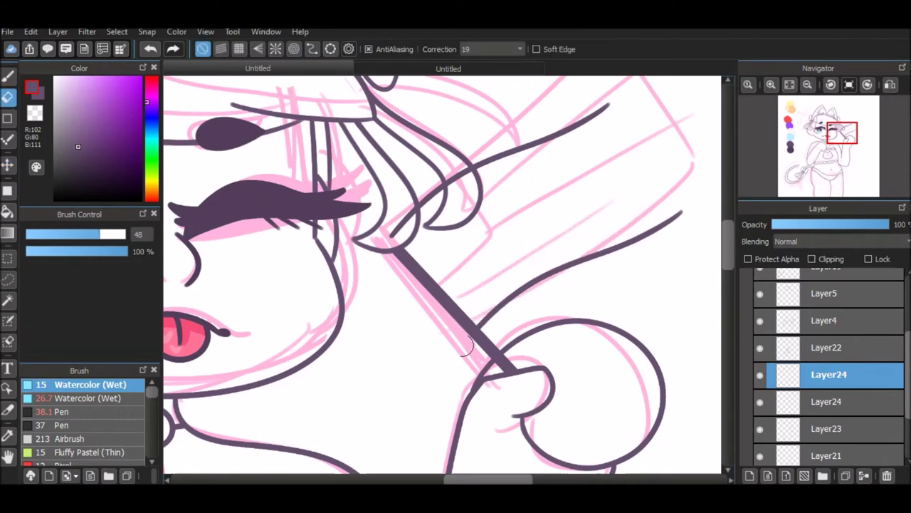
key("b")
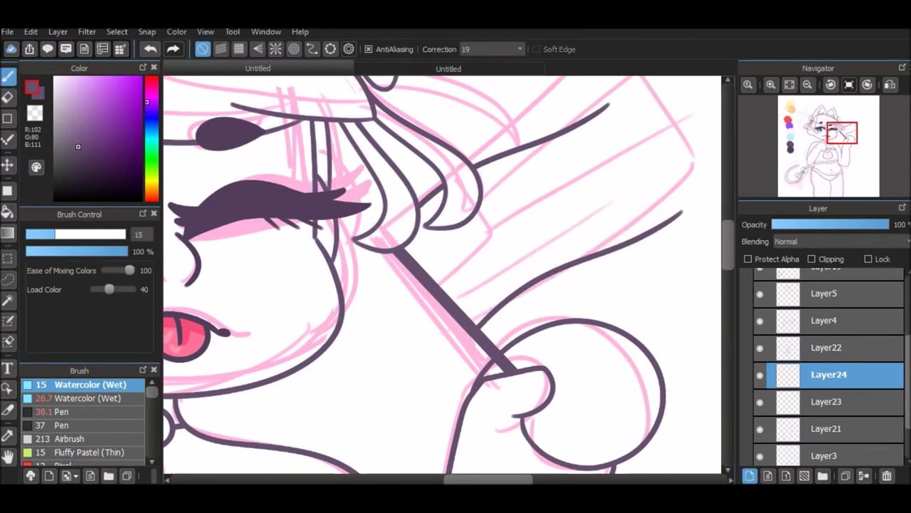
Close the flag's free end with a slanted line on Layer25 and merge the flag outline into Layer23
left_click_drag(679, 212, 600, 97)
key("e")
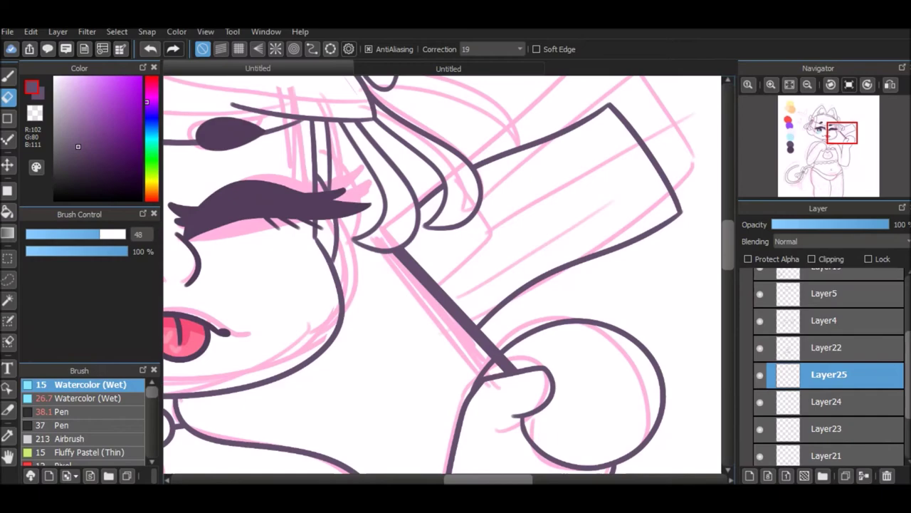
key("ctrl+e")
key("ctrl+e")
On a new layer, ink the flag's short folded edge from the hair curl back to the pole
key("b")
scroll(442, 274, "down", 3)
scroll(442, 274, "up", 3)
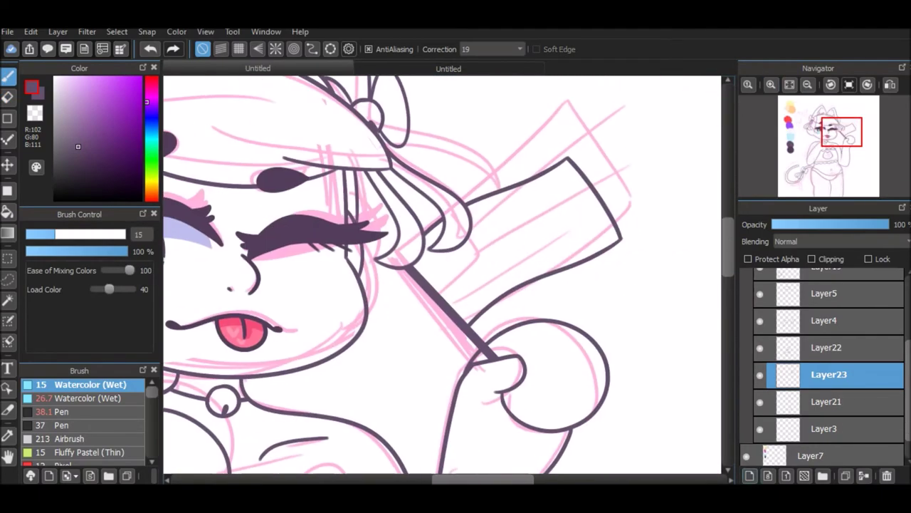
key("ctrl+shift+n")
left_click_drag(471, 237, 458, 269)
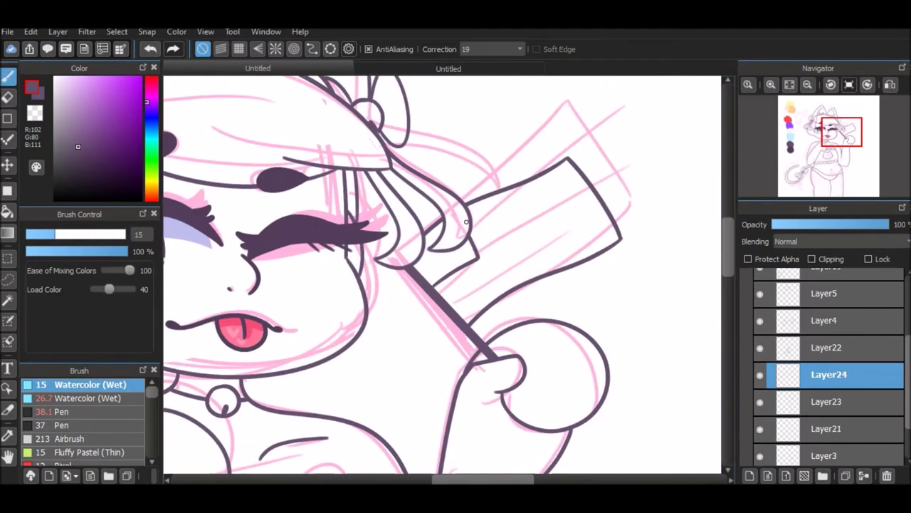
Draw a wavy stripe line across the flag's upper part, offset a duplicate below it and merge both into Layer25
left_click_drag(470, 222, 585, 178)
key("v")
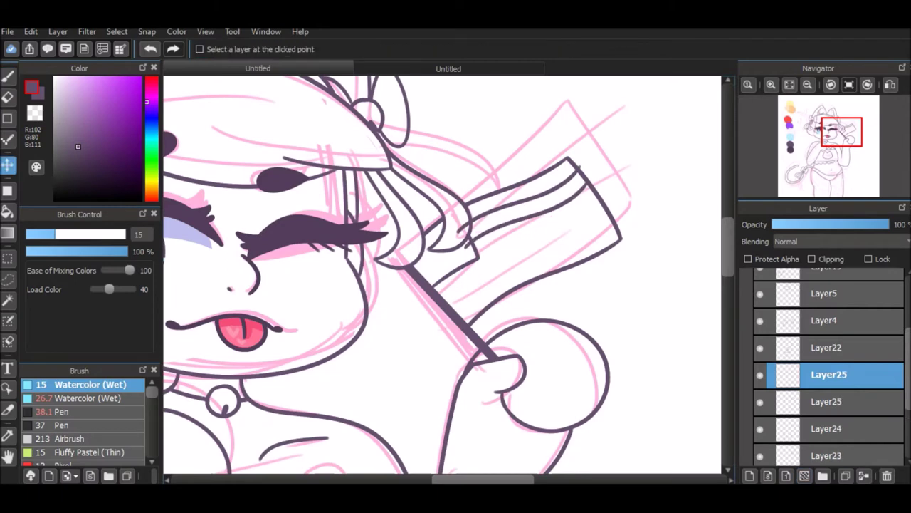
key("e")
key("ctrl+e")
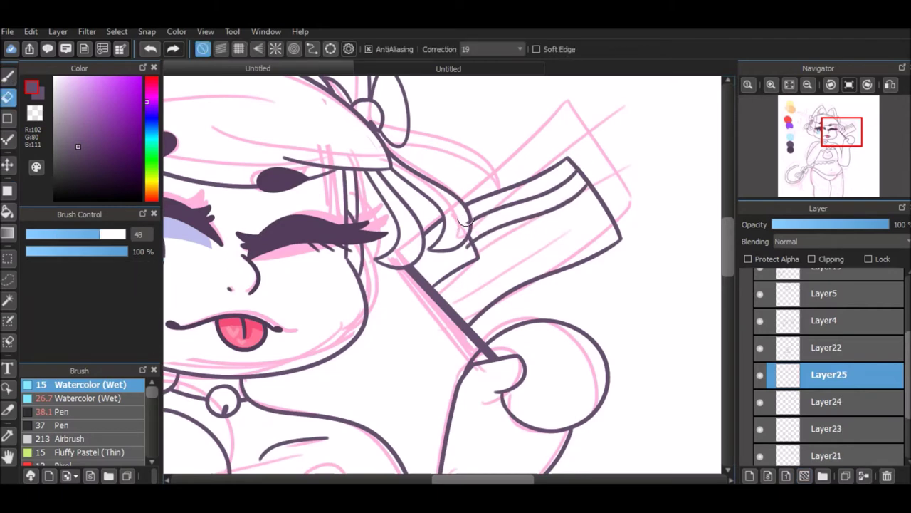
Add two more wavy stripe lines in the flag's lower part by duplicating one, trim their ends and merge them into Layer25
key("b")
left_click(749, 476)
left_click_drag(441, 299, 605, 195)
left_click(845, 475)
key("v")
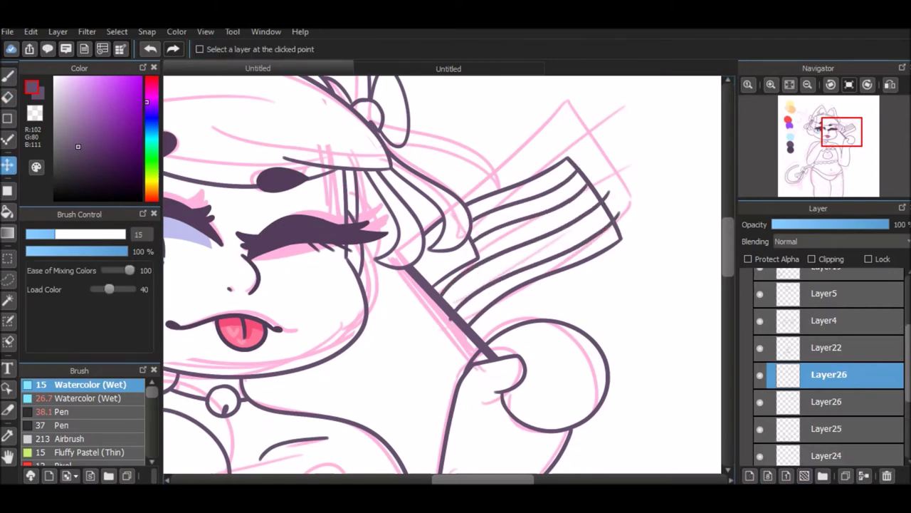
key("e")
key("ctrl+e")
Scribble a zigzag across the cat-head emblem on Layer3 and erase the parts sticking out past its outline
key("b")
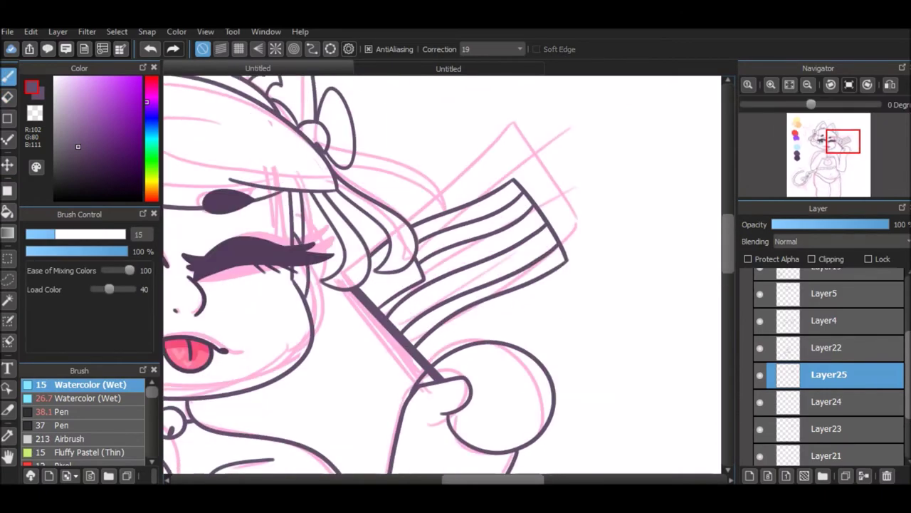
scroll(328, 252, "down", 3)
scroll(441, 271, "up", 3)
scroll(441, 274, "down", 2)
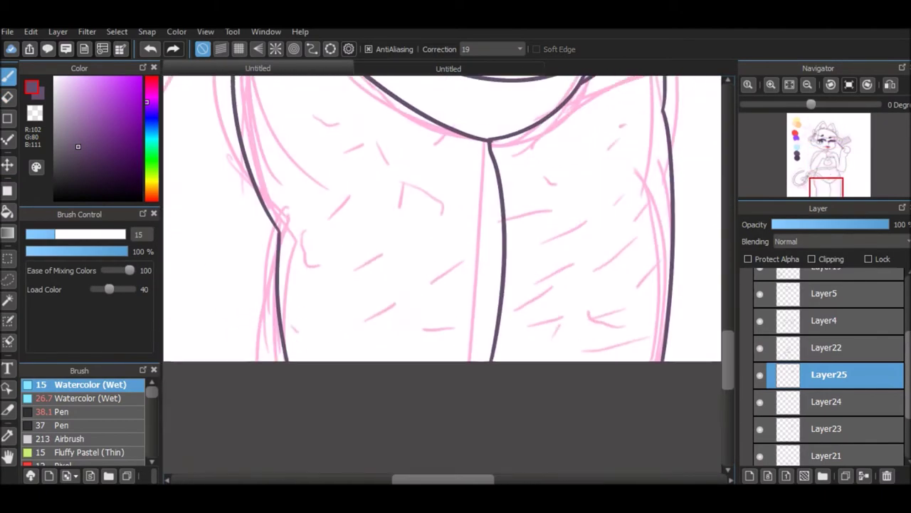
scroll(442, 274, "down", 5)
scroll(830, 356, "down", 3)
left_click(826, 401)
scroll(446, 274, "up", 4)
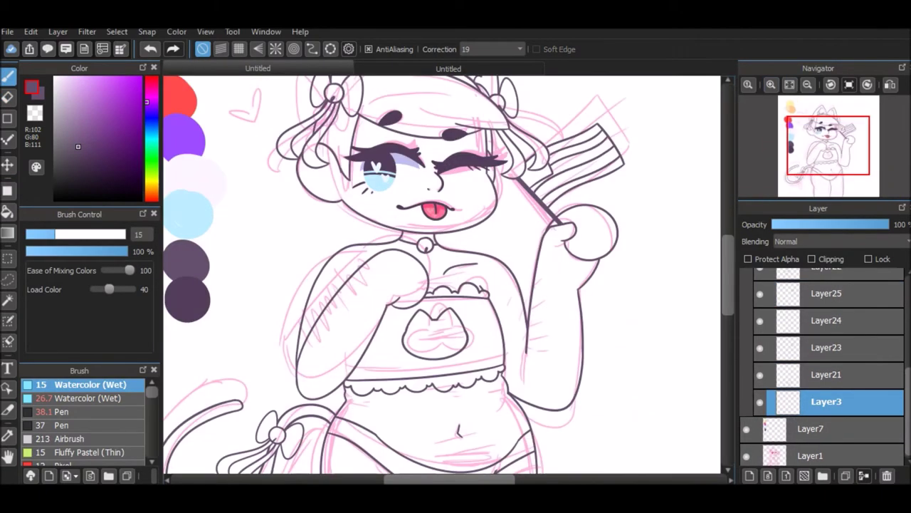
left_click_drag(379, 339, 496, 325)
key("e")
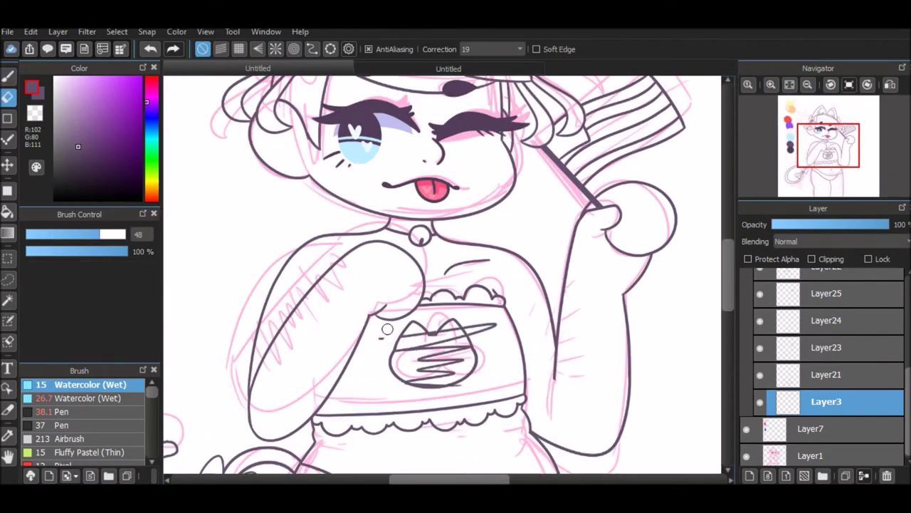
Replace the dark scribble on Layer3 with size 10 Watercolor (Wet) hair zigzags on the forearms, chest emblem and lower belly, plus short blue ticks on the thighs
left_click(57, 32)
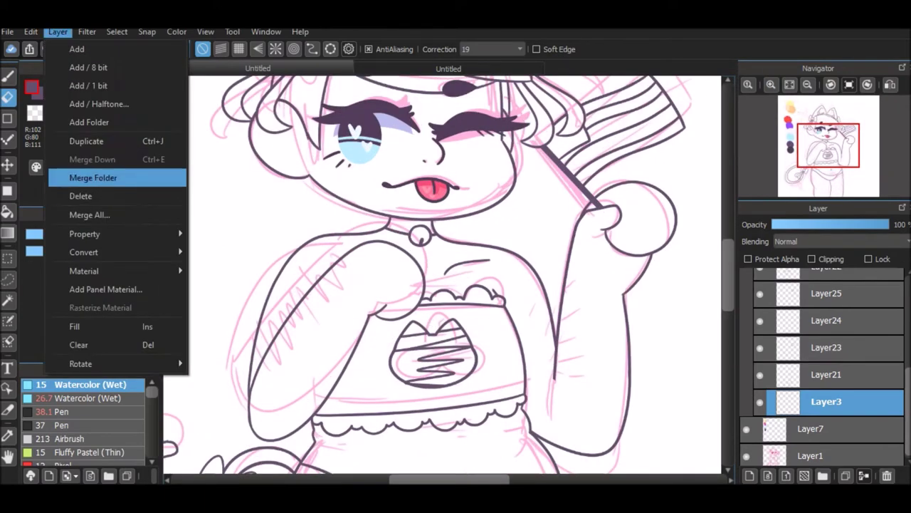
key("Escape")
key("i")
left_click(427, 234)
key("b")
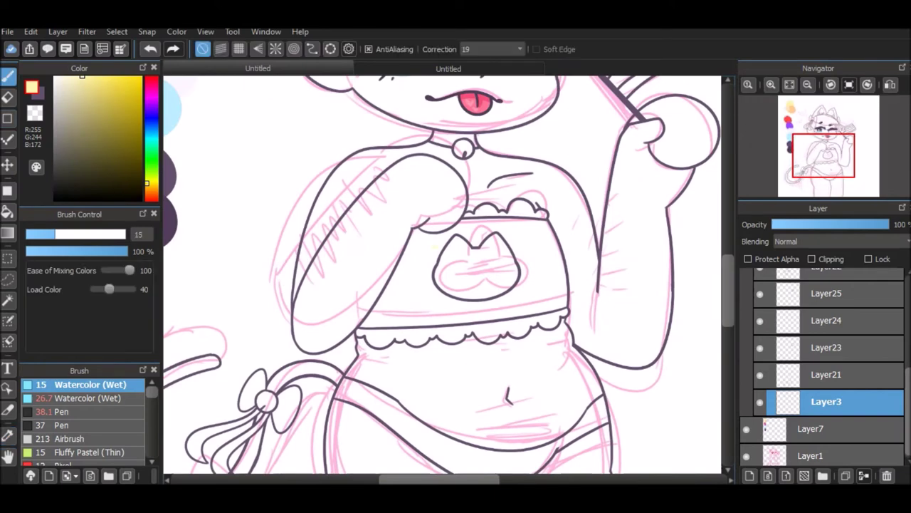
left_click(91, 398)
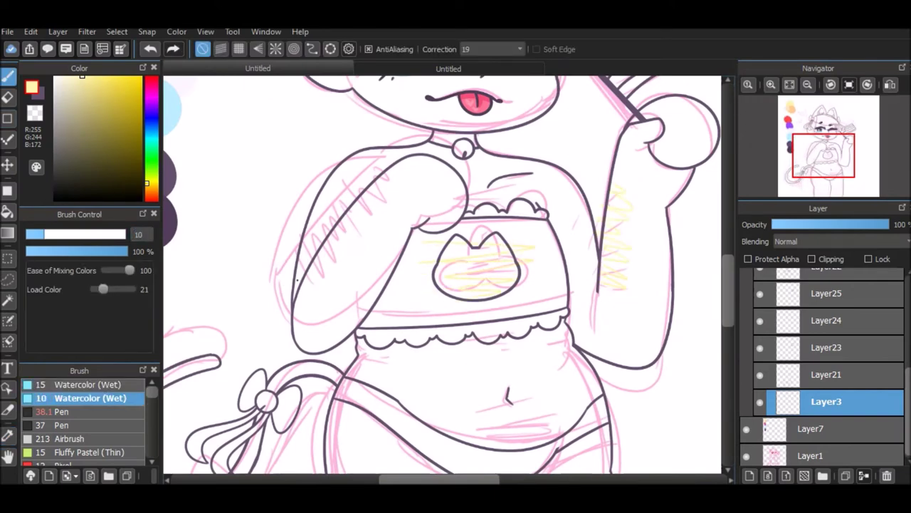
key("e")
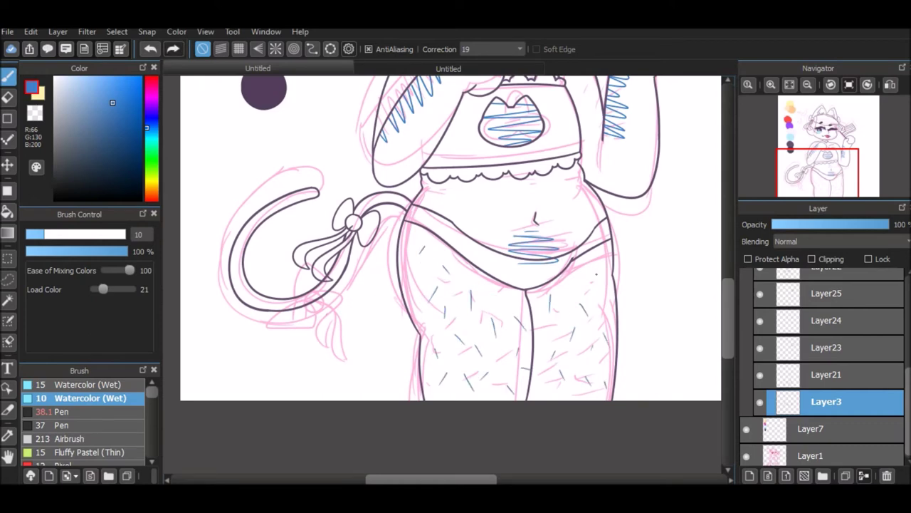
Recolor all the hair strokes on Layer3 pale yellow by protecting its alpha and filling a rectangle over the figure
scroll(450, 275, "down", 4)
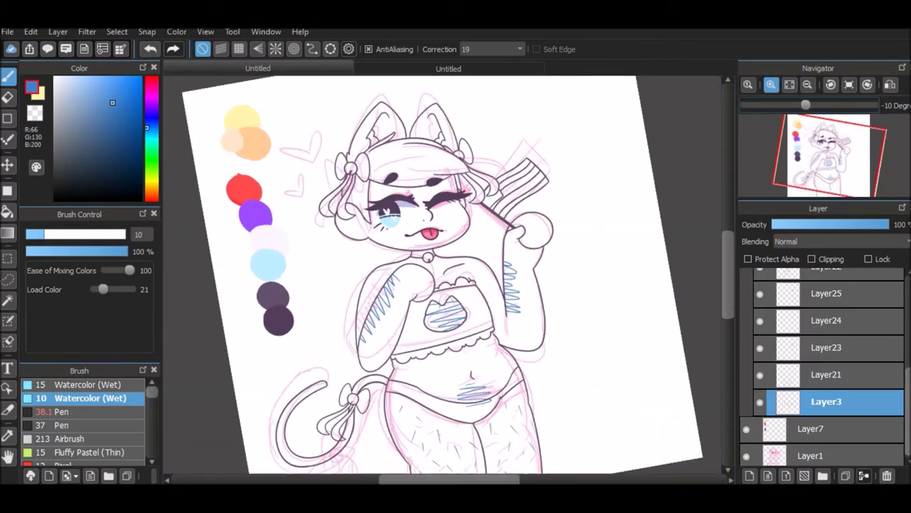
scroll(451, 274, "up", 6)
scroll(397, 422, "down", 1)
key("e")
scroll(480, 415, "down", 3)
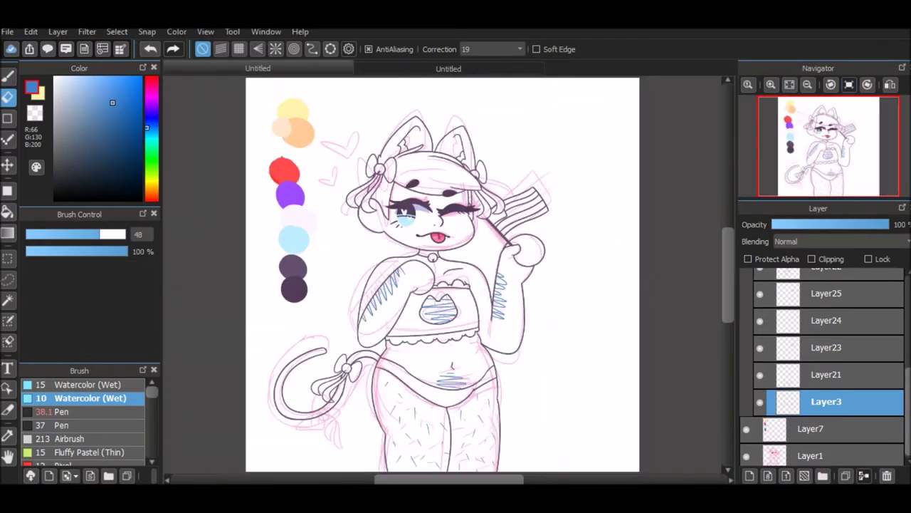
left_click(151, 183)
left_click(82, 75)
left_click(7, 190)
left_click(748, 258)
mouse_move(284, 148)
left_mouse_down()
mouse_move(635, 478)
mouse_move(646, 473)
left_mouse_up()
key("ctrl+d")
scroll(822, 356, "up", 3)
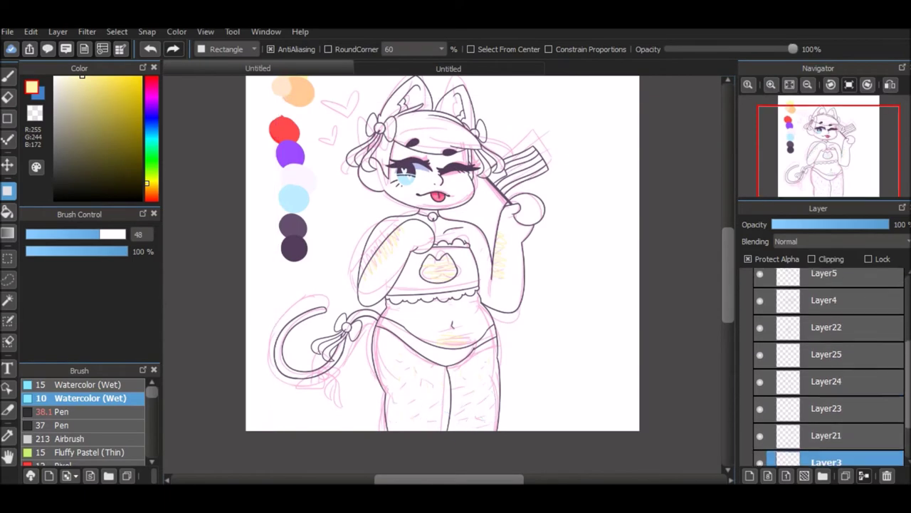
Set up a color folder with four empty layers beneath the collapsed Folder2 and hide the pink sketch layer
left_click(776, 280)
left_click(812, 307)
left_click(746, 334)
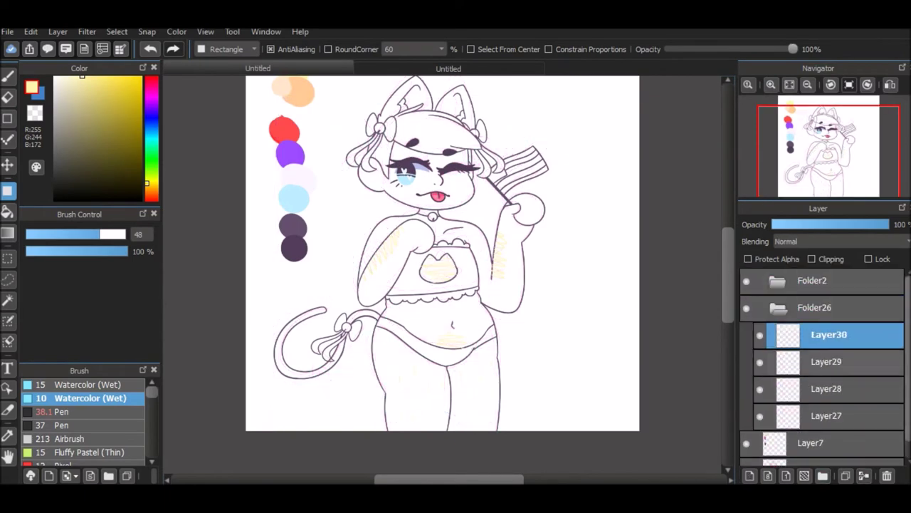
On Layer27, fill the face, ear, arms, hand, chest, belly and legs with the peach skin swatch color
left_click(829, 415)
left_click(300, 187, "alt")
left_click(7, 211)
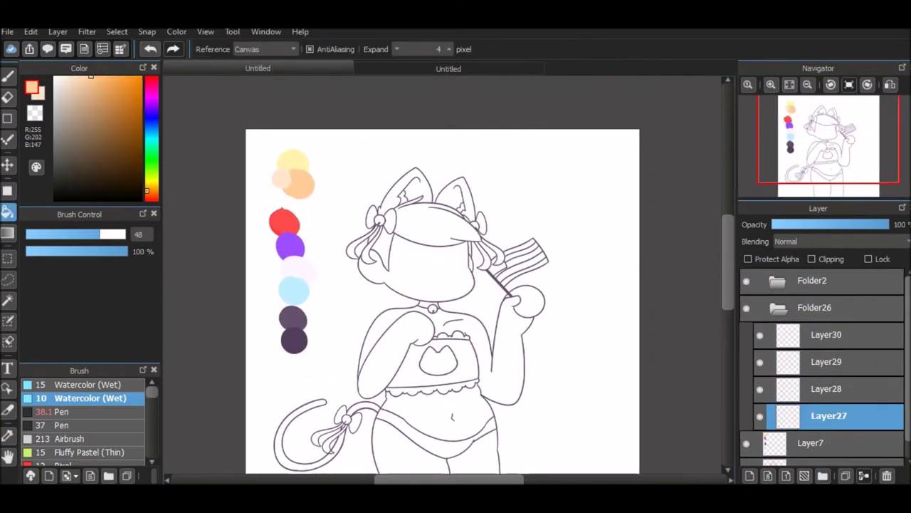
left_click(420, 271)
left_click(385, 356)
left_click(512, 349)
left_click(527, 303)
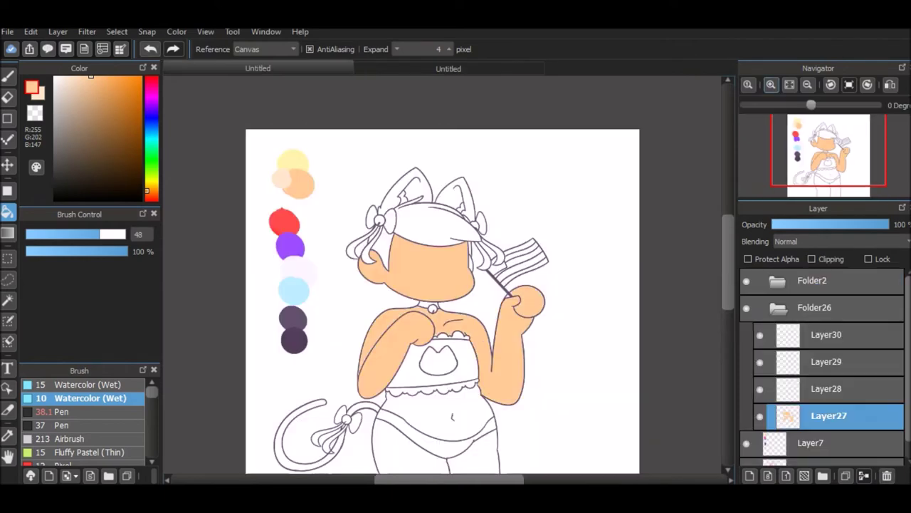
scroll(441, 285, "up", 3)
scroll(442, 285, "down", 3)
scroll(441, 285, "down", 2)
left_click(413, 428)
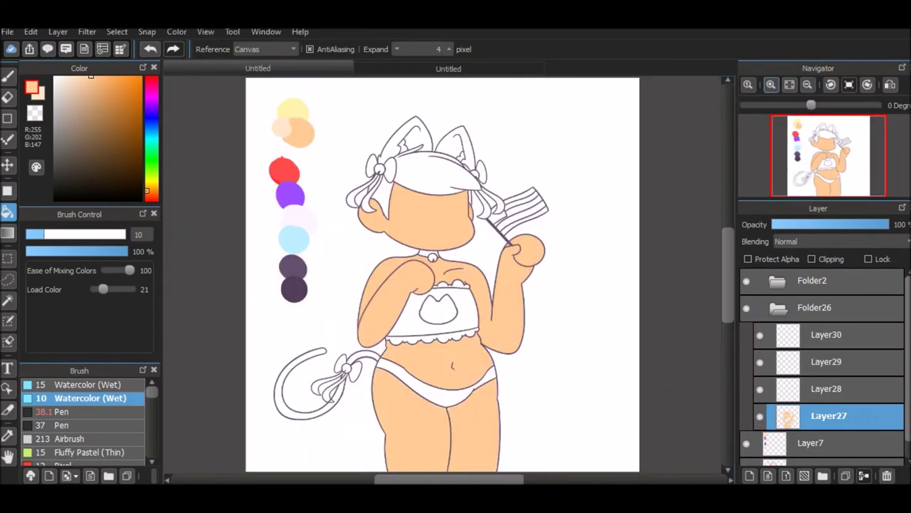
On a new layer clipped to the skin layer, airbrush light peach highlights around both eyes and on the ear
scroll(440, 269, "up", 2)
key("ctrl+shift+n")
key("b")
left_click(60, 412)
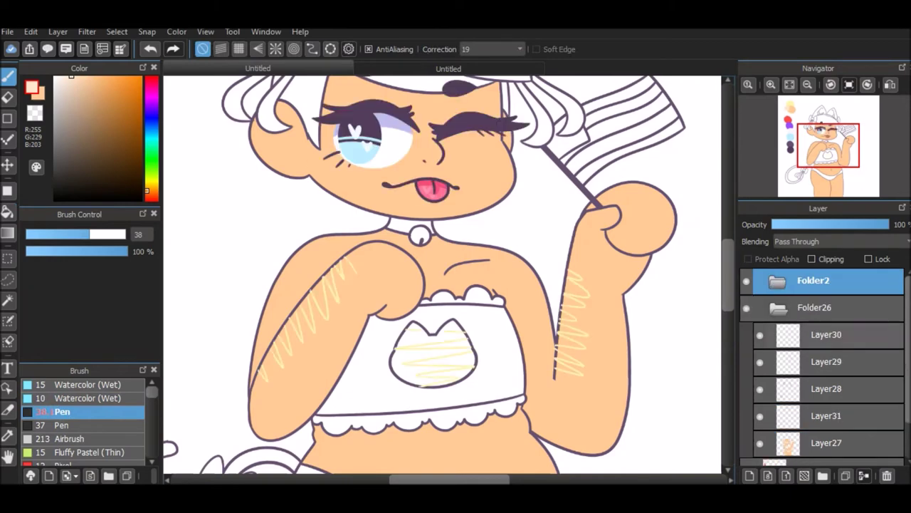
left_click(826, 333)
left_click(778, 307)
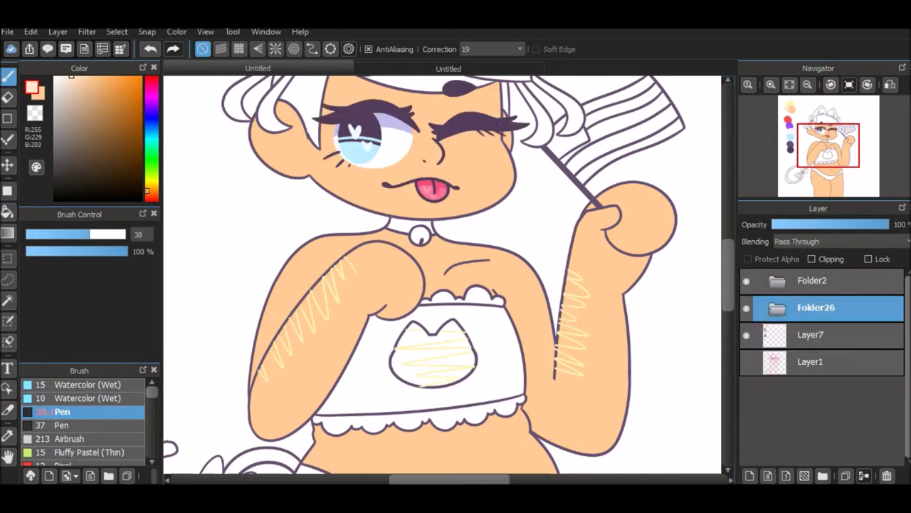
scroll(826, 370, "down", 3)
left_click(825, 355)
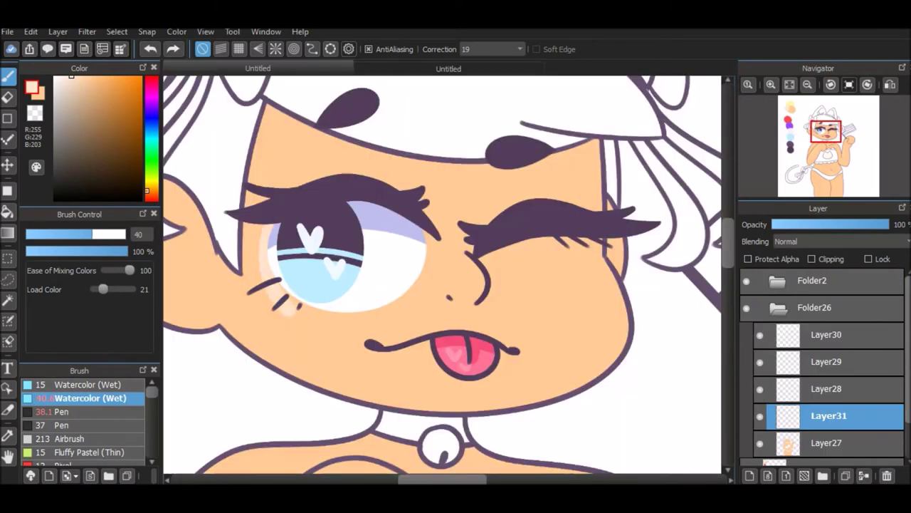
left_click(69, 438)
left_click_drag(308, 230, 409, 276)
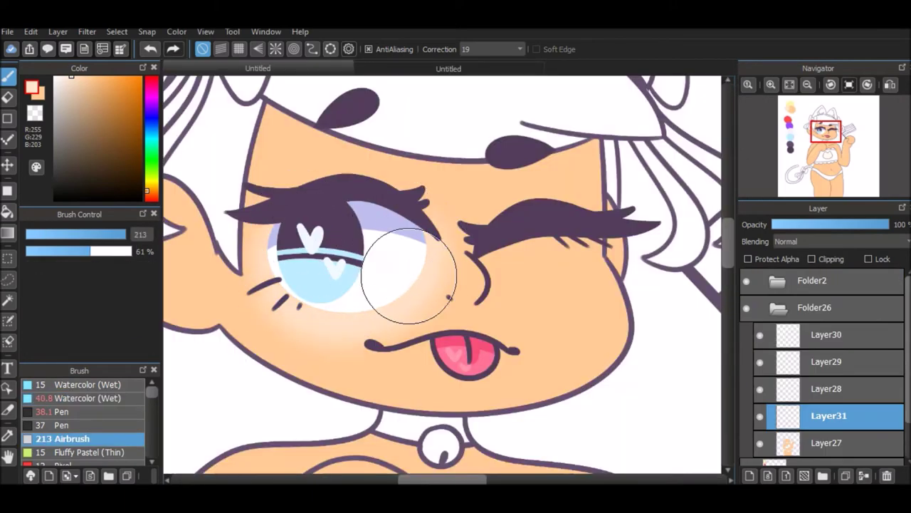
left_click_drag(519, 266, 565, 244)
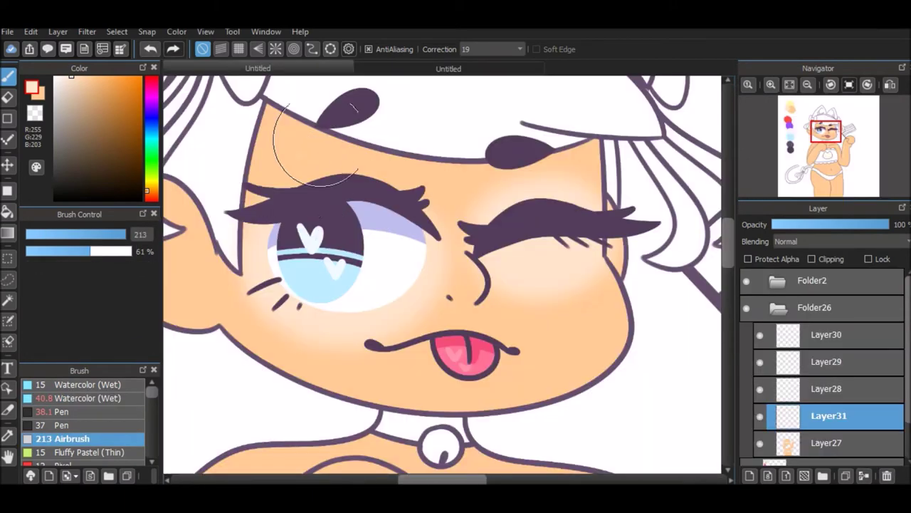
left_click(812, 258)
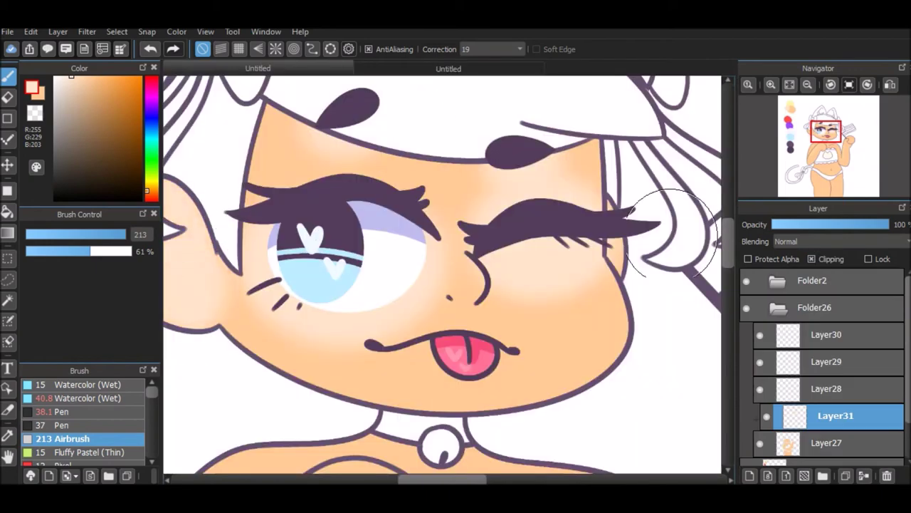
Merge the highlight layer at 29% opacity into Layer27 and airbrush fresh light peach highlights around both eyes
key("ctrl+minus")
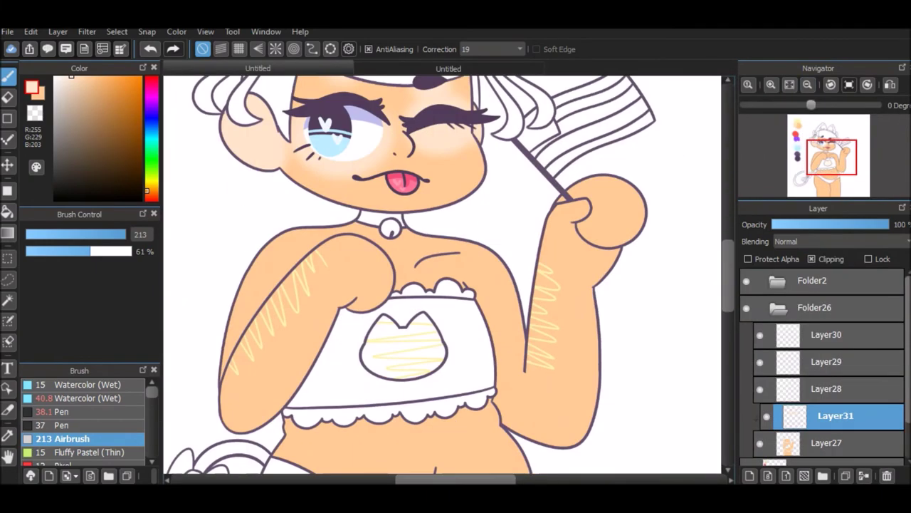
left_click_drag(496, 188, 644, 221)
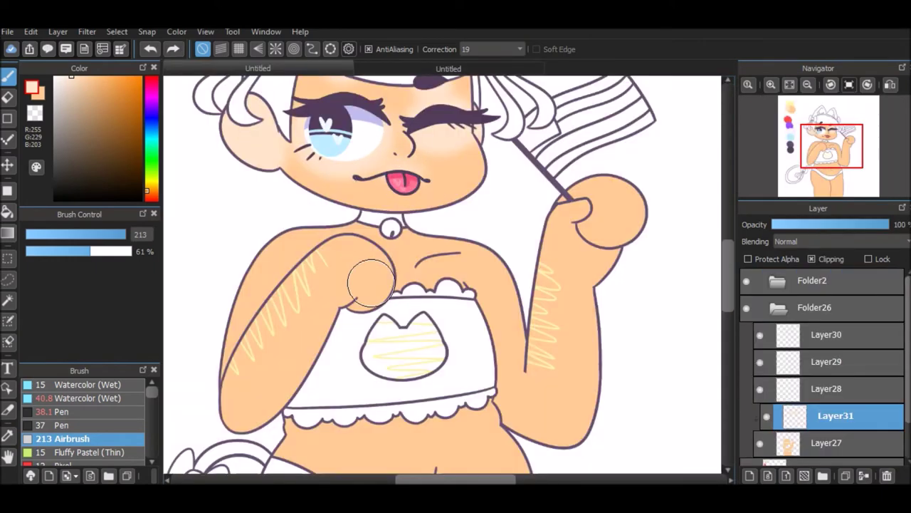
scroll(707, 167, "down", 5)
scroll(707, 167, "up", 5)
scroll(442, 213, "up", 3)
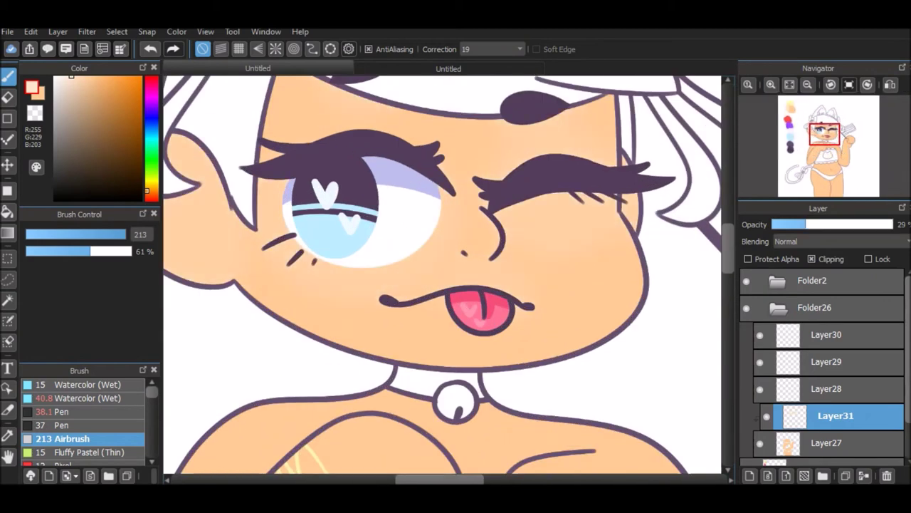
key("ctrl+e")
mouse_move(512, 215)
left_mouse_down()
mouse_move(533, 178)
mouse_move(508, 163)
left_mouse_up()
left_click_drag(326, 153, 431, 196)
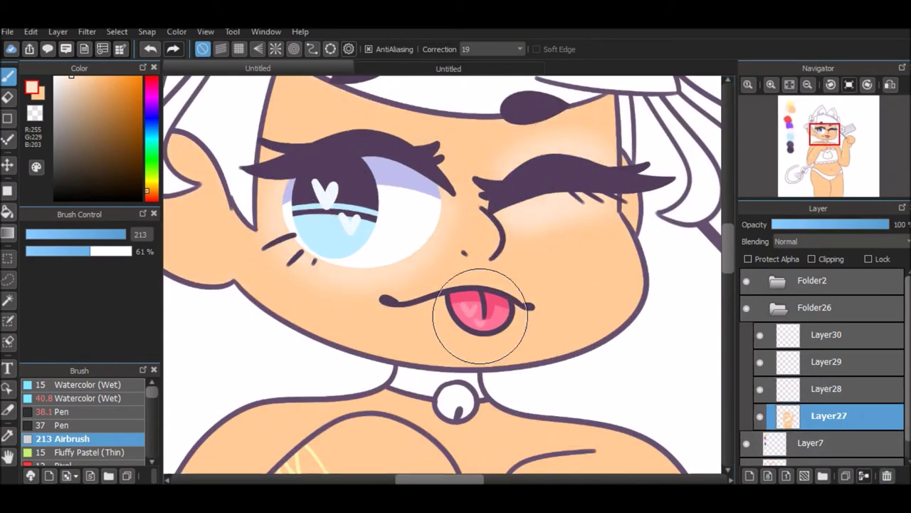
Fill the cat-head cutout in the top with the peach skin color on Layer27
left_click(790, 84)
left_click(771, 84)
left_click(771, 84)
left_click(778, 279)
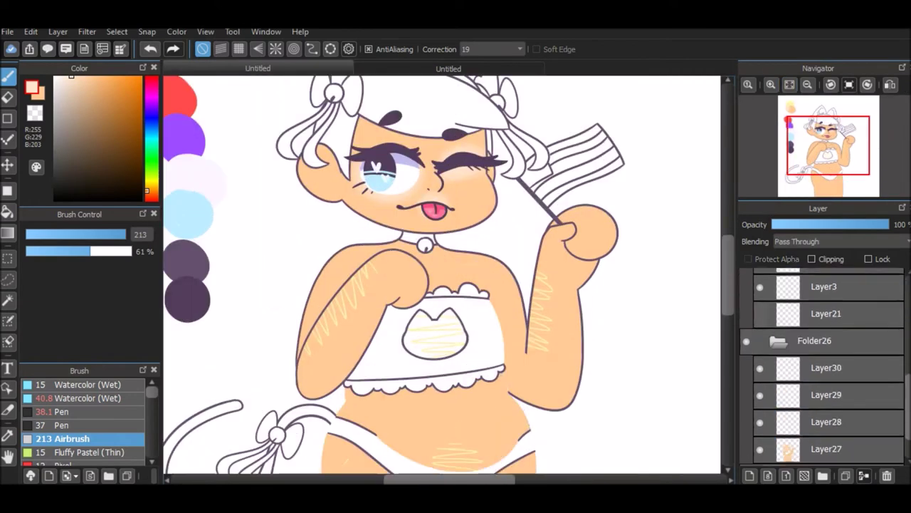
left_click(829, 449)
key("g")
left_click(435, 334)
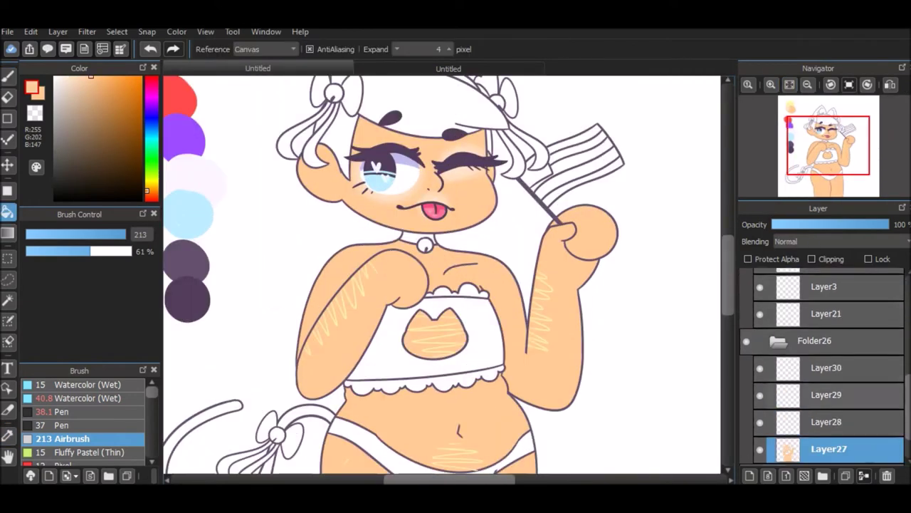
Fill the bangs and the side hair with the pale yellow swatch color on Layer30
scroll(826, 356, "up", 5)
left_click(826, 334)
left_click(805, 121)
left_click(598, 285)
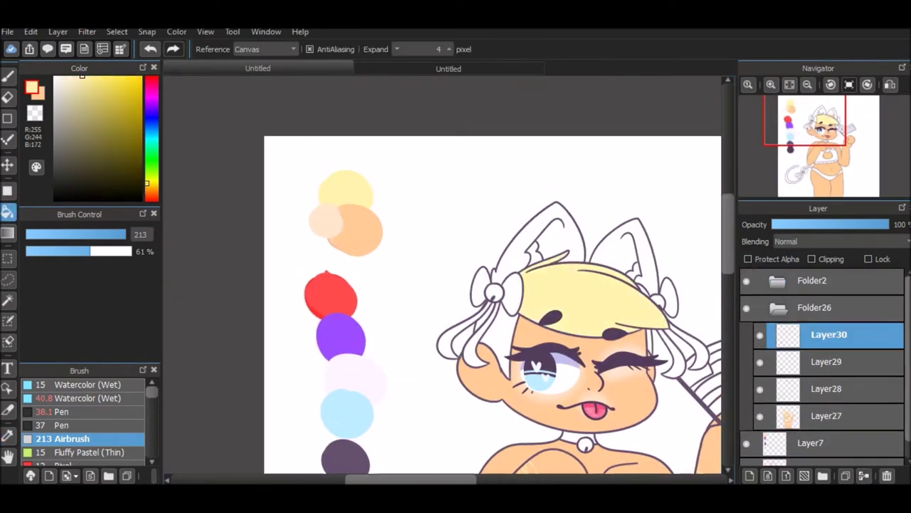
left_click(771, 84)
key("ctrl+minus")
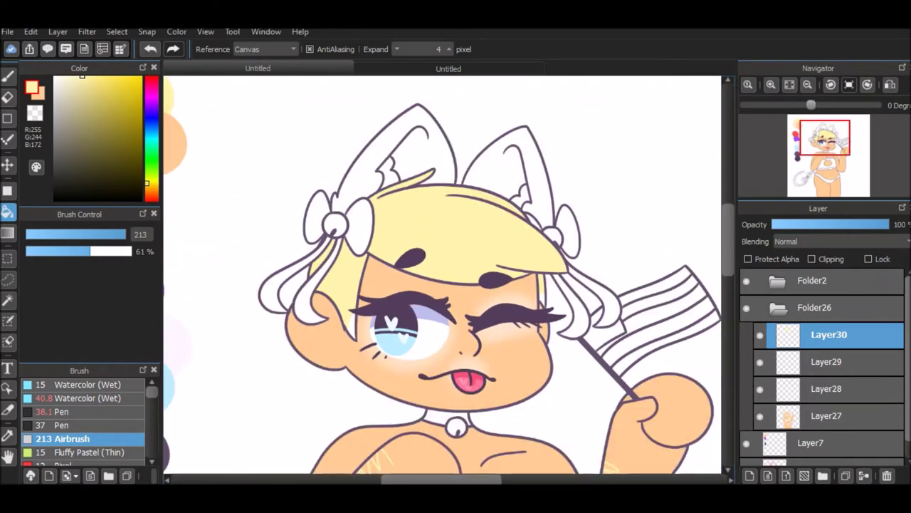
scroll(441, 278, "down", 3)
scroll(442, 278, "up", 3)
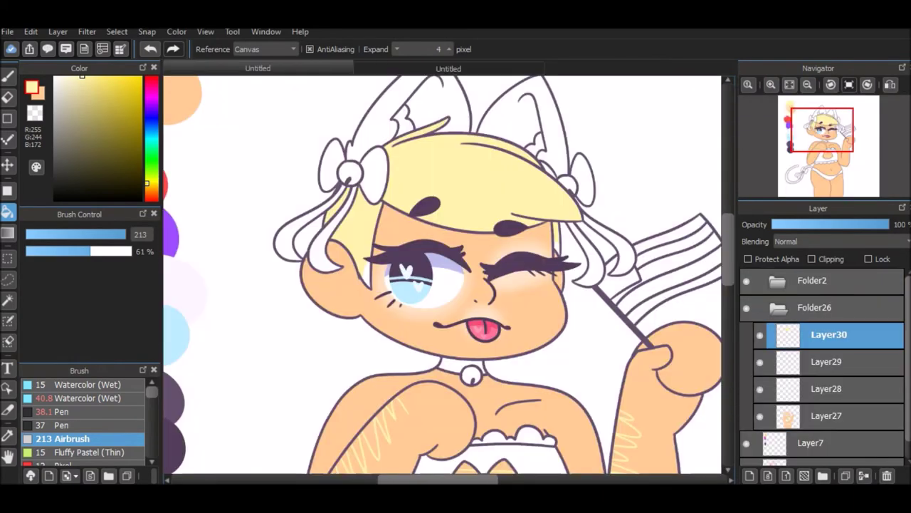
Touch up the unfilled gaps in the side hair next to the face with pale yellow, using the size 15 Watercolor (Wet) brush
key("ctrl+z")
key("ctrl+y")
key("ctrl+plus")
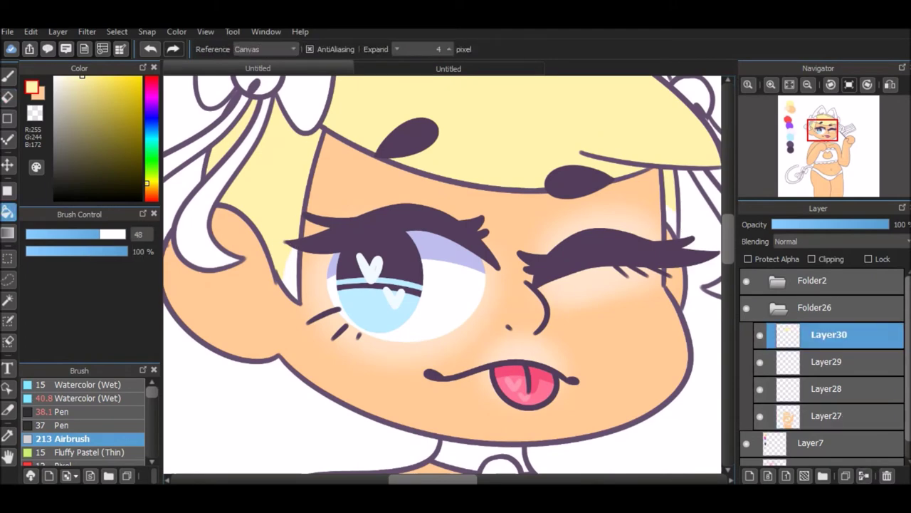
key("b")
left_click(79, 385)
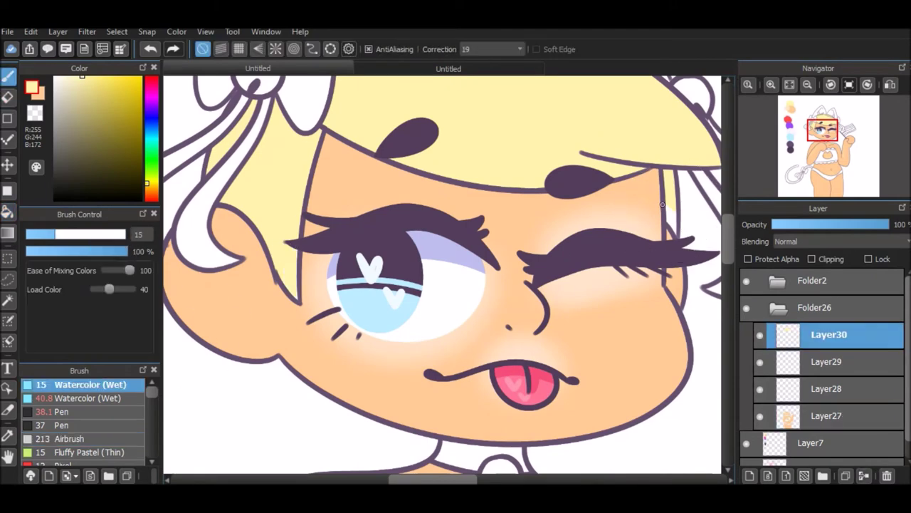
key("ctrl+0")
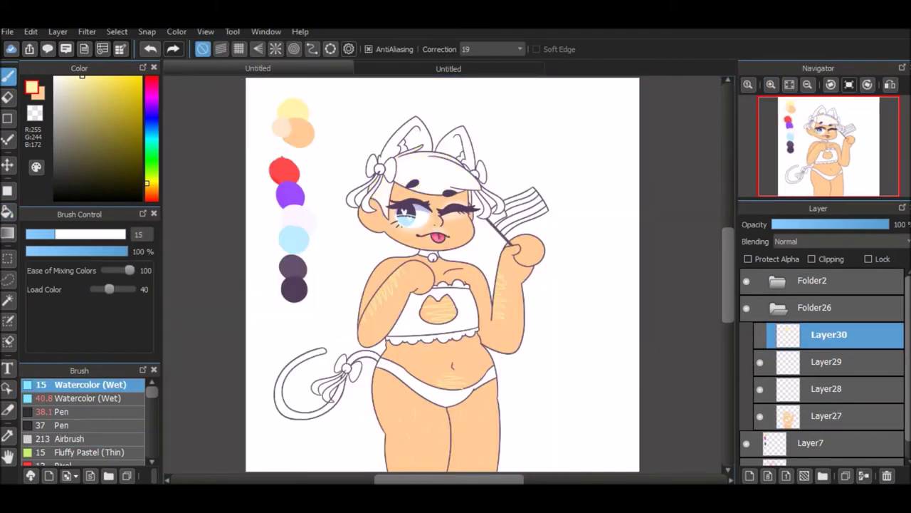
Try to fill the tail with the red swatch color on Layer29
key("g")
left_click(284, 170, "alt")
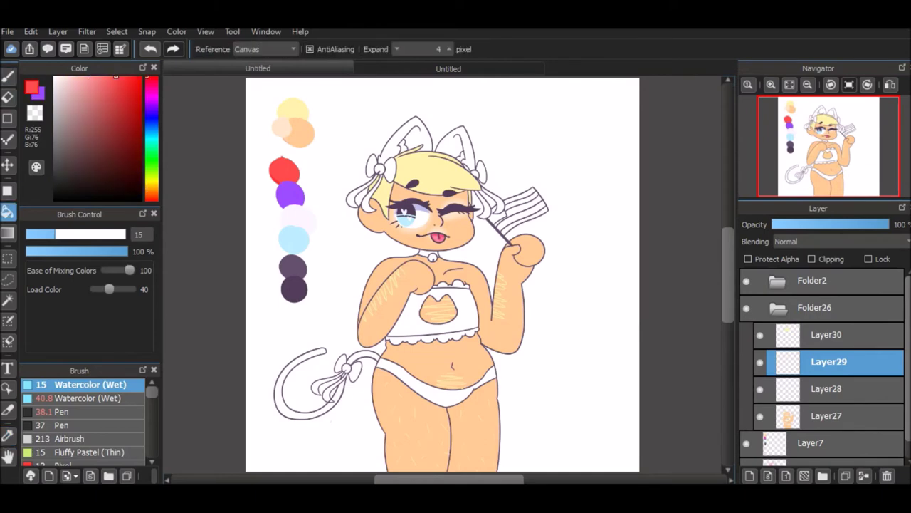
scroll(300, 425, "up", 3)
left_click(244, 355)
key("ctrl+z")
Erase stray outline bits where the bow ribbons cross the tail on Layer19, and make Layer29 active again
left_click(812, 280)
left_click(828, 388)
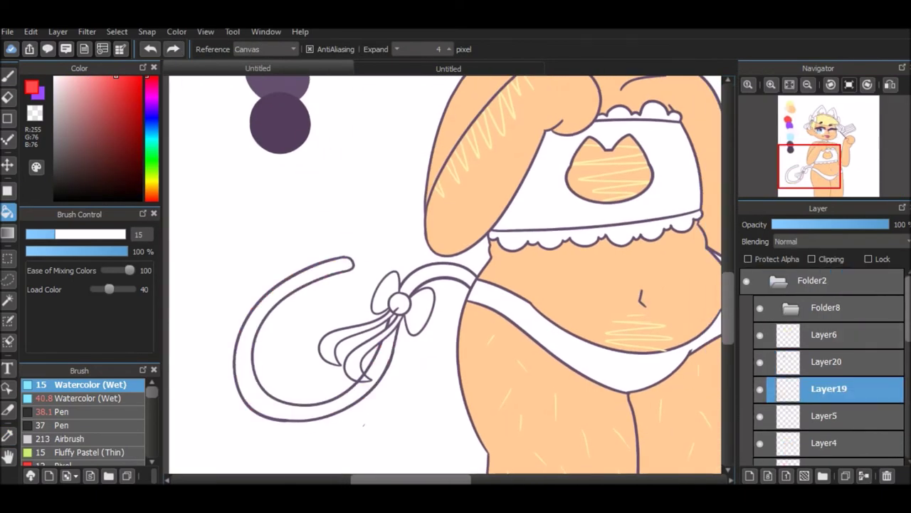
key("e")
left_click(811, 279)
left_click(829, 334)
left_click(829, 360)
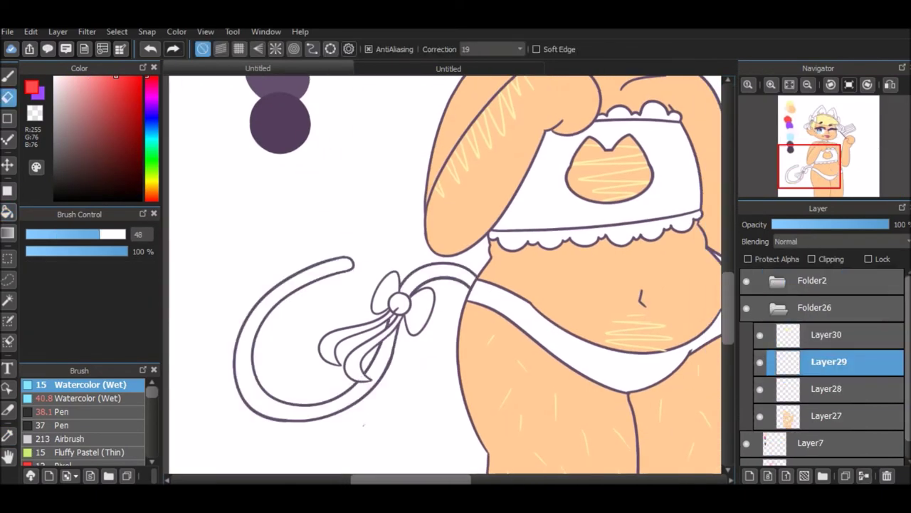
Fill the tail and both cat ears with red on Layer29
key("g")
left_click(442, 276)
left_click(244, 356)
scroll(363, 425, "up", 10)
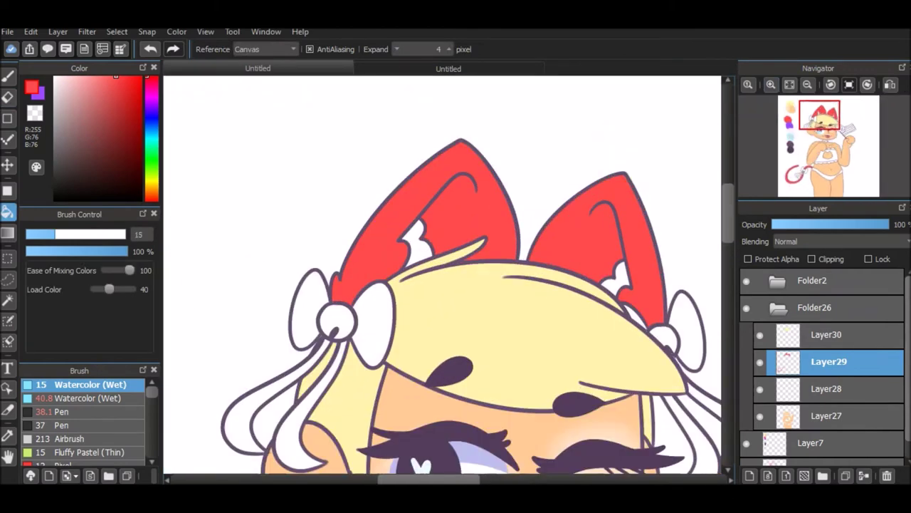
Try filling the inner ears with purple on a new layer clipped to Layer29
key("ctrl+shift+n")
left_click(811, 259)
key("b")
left_click(151, 107)
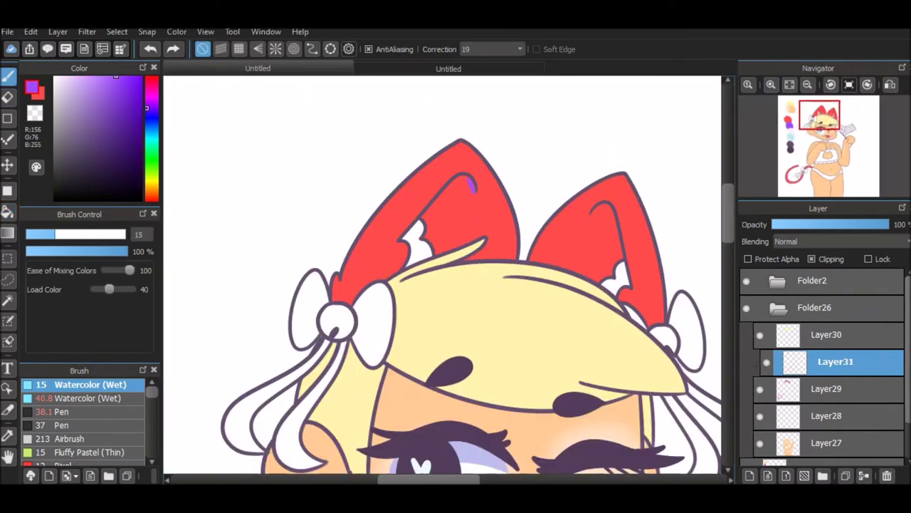
key("g")
left_click(452, 213)
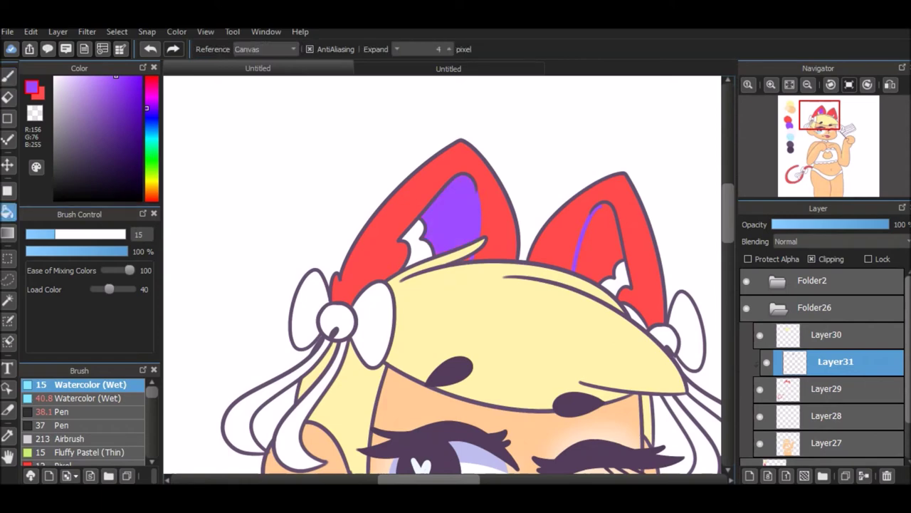
key("b")
Try coloring the tail's end half purple on the clipped Layer31, fading it into the red with the size 213 Airbrush
scroll(472, 340, "down", 8)
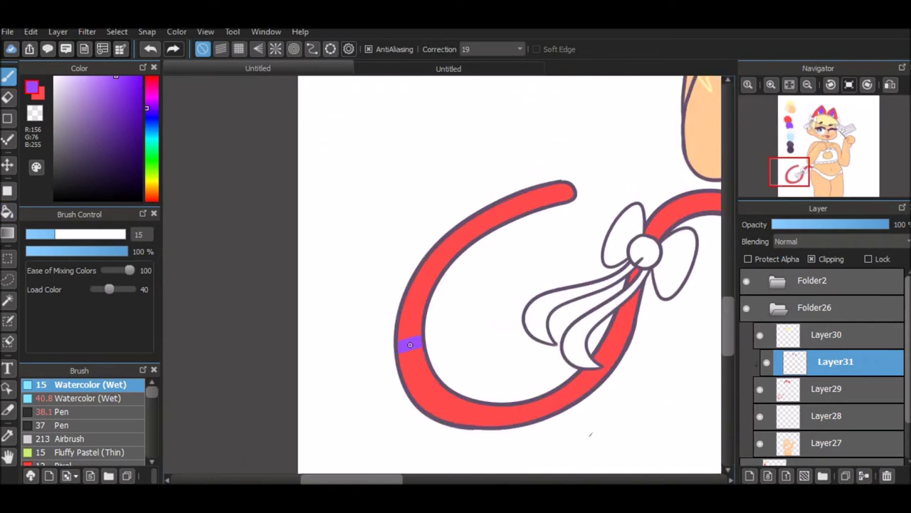
key("g")
left_click(527, 203)
key("b")
scroll(509, 275, "down", 3)
left_click(71, 438)
left_click_drag(413, 309, 462, 286)
scroll(451, 302, "up", 10)
scroll(451, 303, "down", 10)
left_click_drag(324, 281, 445, 314)
Erase the purple airbrush overspray around the curve of the tail with the size 48 eraser
key("e")
left_click_drag(346, 264, 344, 329)
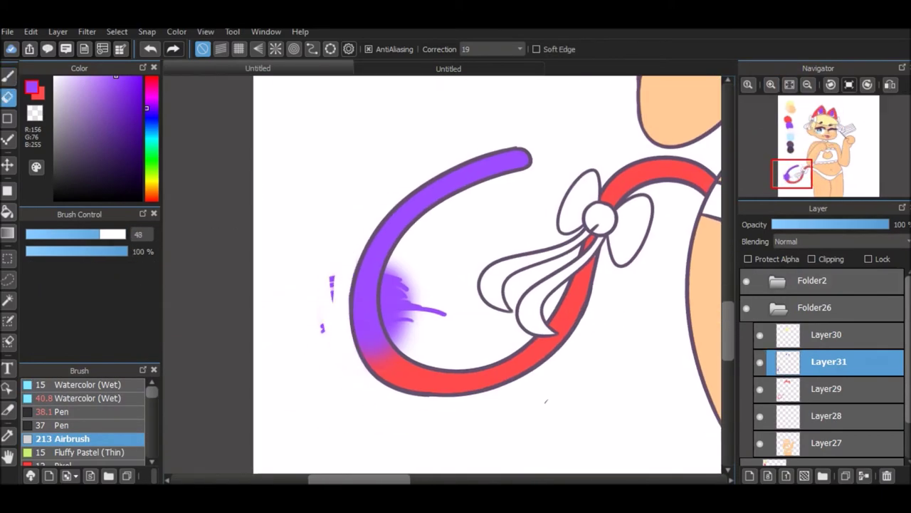
left_click_drag(403, 270, 396, 256)
left_click_drag(393, 326, 402, 266)
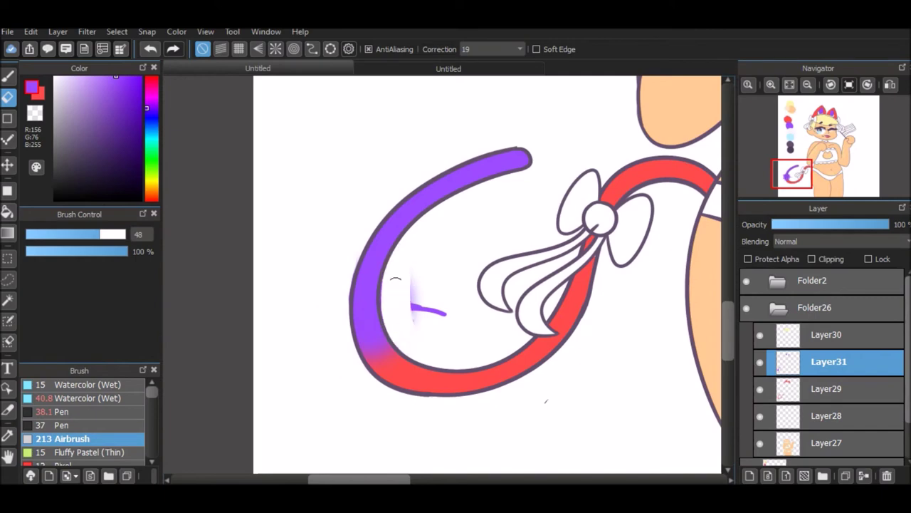
Remove the red and purple fills from the ears and tail by deleting their layers
left_click(790, 84)
left_click(771, 84)
left_click(771, 84)
key("ctrl+shift+n")
left_click(771, 84)
left_click(771, 84)
key("g")
left_click(790, 84)
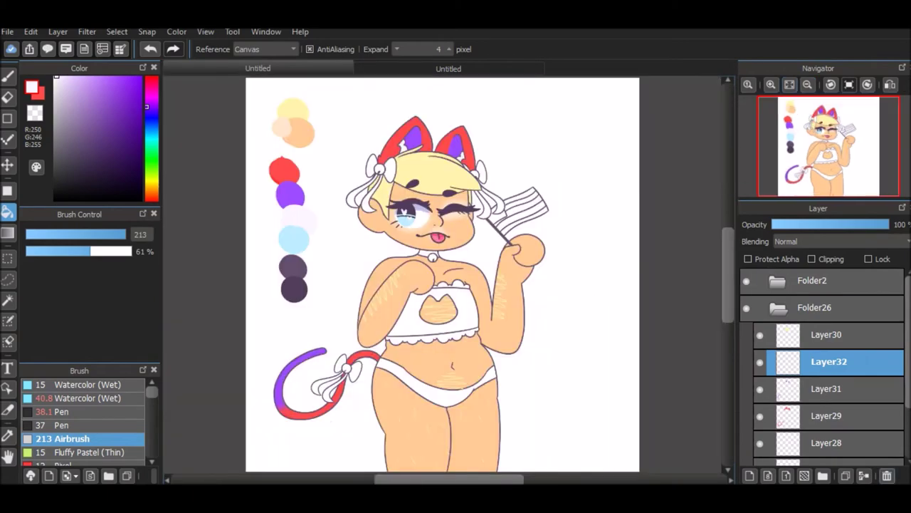
left_click(887, 475)
Fill the ear tufts and alternate flag stripes with off-white (250, 246, 255) on a new Layer31
key("ctrl+plus")
key("ctrl+plus")
key("ctrl+plus")
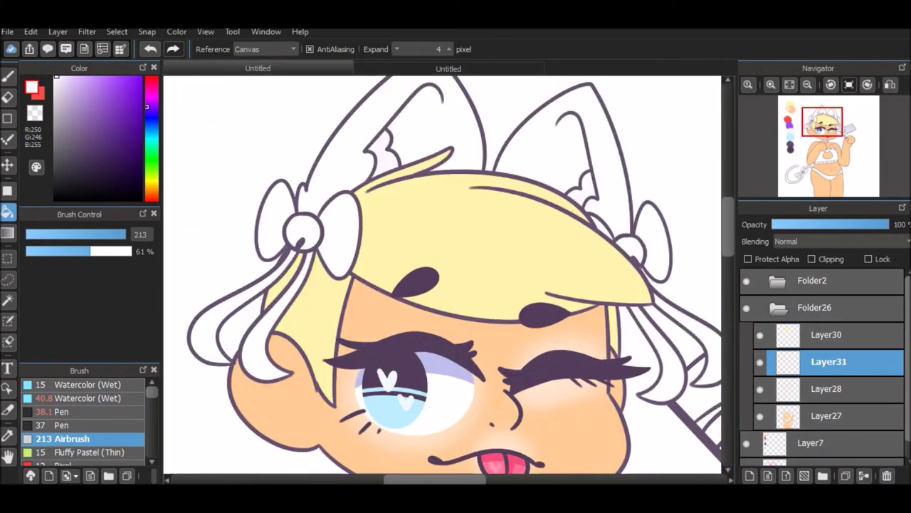
scroll(443, 274, "down", 5)
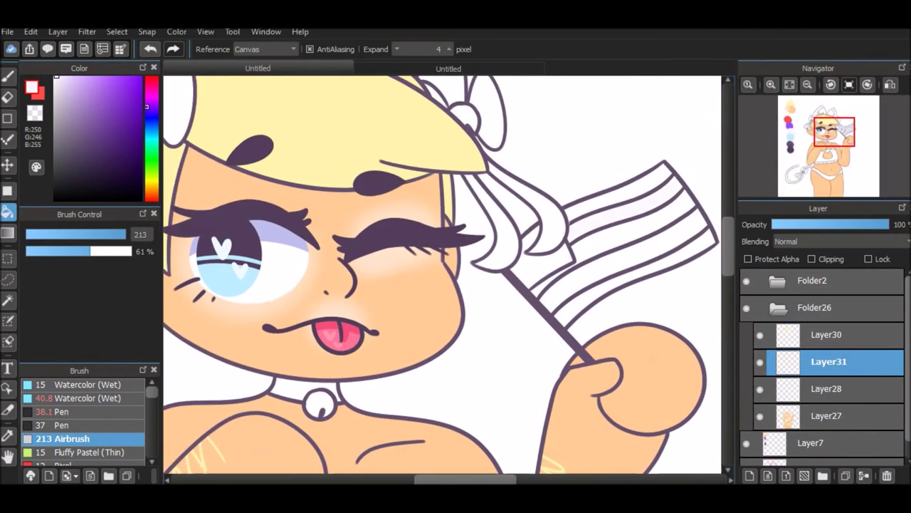
key("b")
key("ctrl+plus")
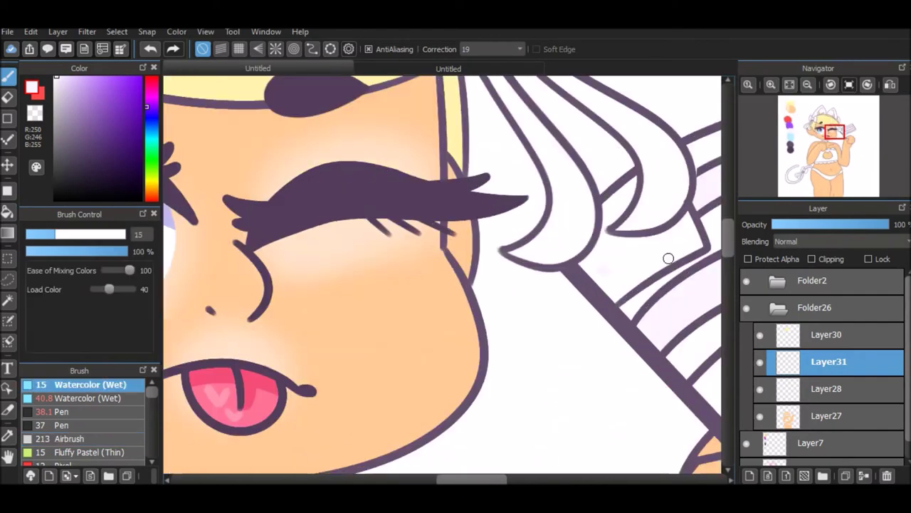
key("ctrl+0")
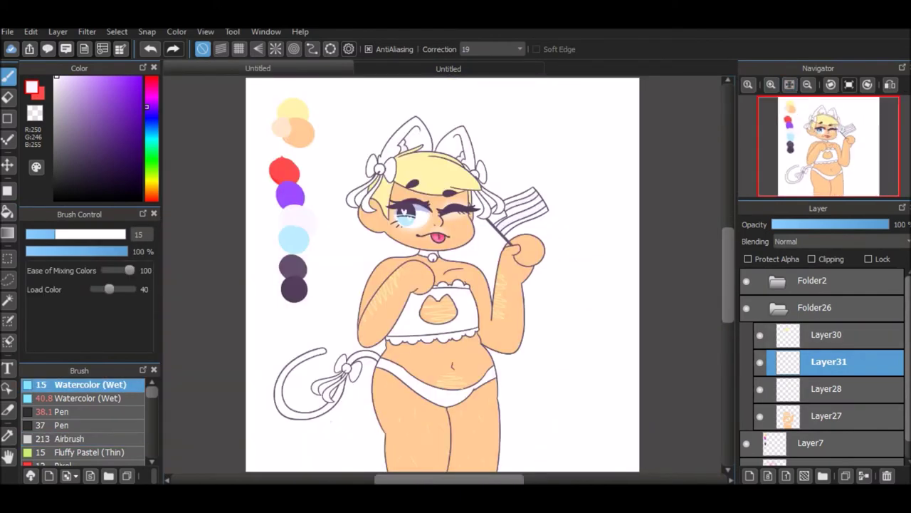
Add Layer32 below Layer31 and fill the flag's corner and the hair bow beside the open eye with purple
key("ctrl+shift+n")
key("g")
key("ctrl+plus")
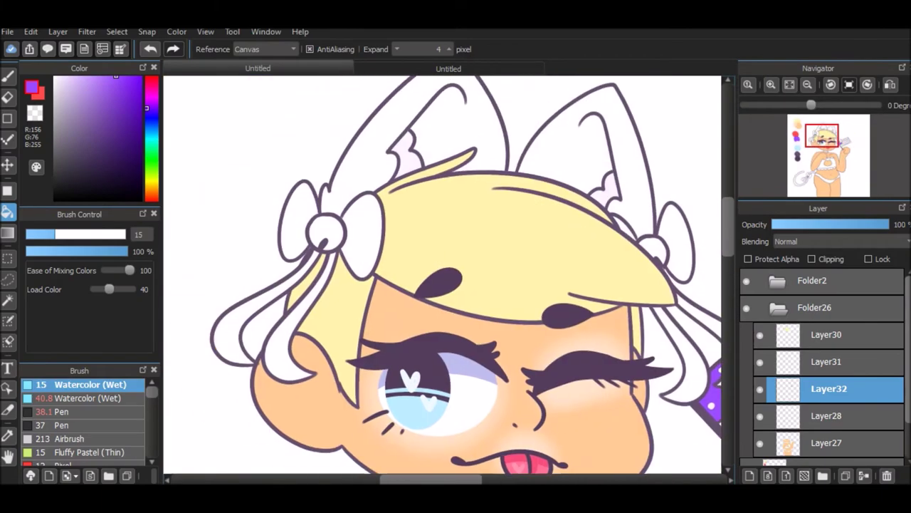
left_click(324, 285)
left_click(394, 235)
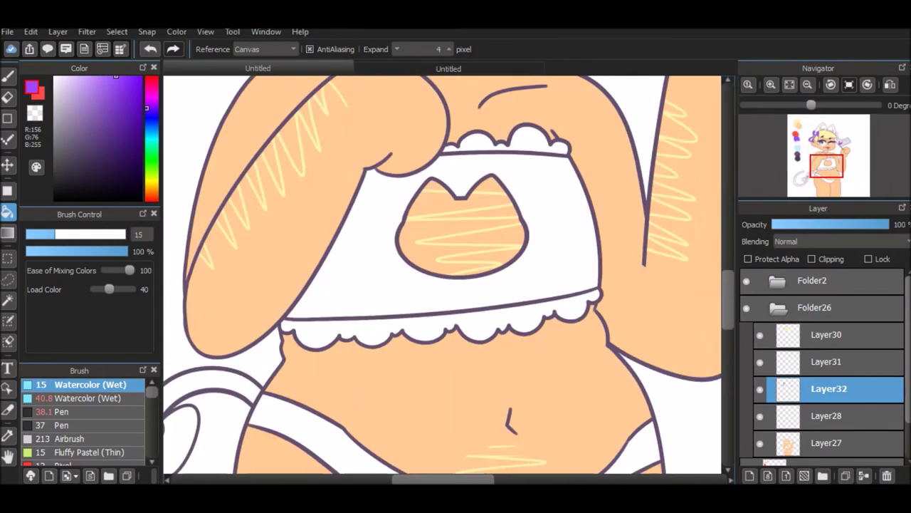
Fill the scalloped trims of the top and the whole briefs with purple on Layer32
left_click(484, 108)
left_click(413, 298)
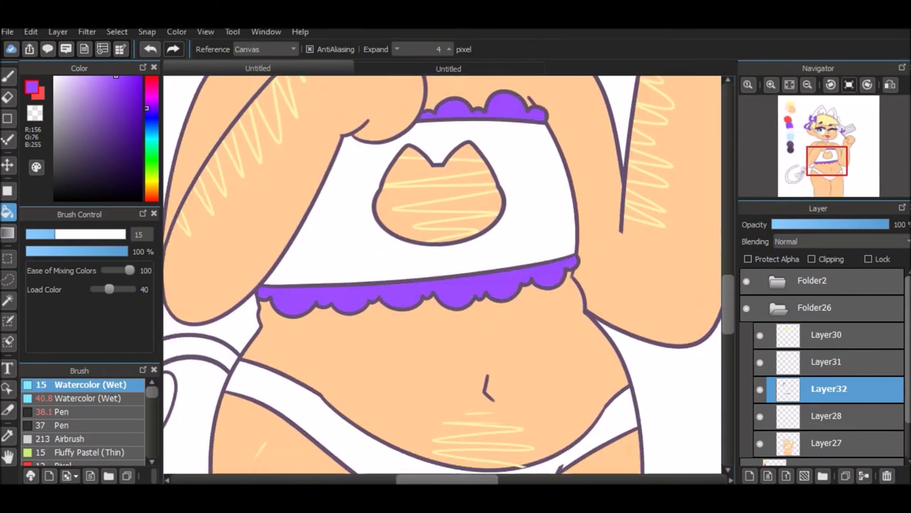
scroll(441, 274, "down", 10)
Fill the hair bow beside the winking eye and the body of the top with red on a new Layer33
scroll(441, 274, "up", 15)
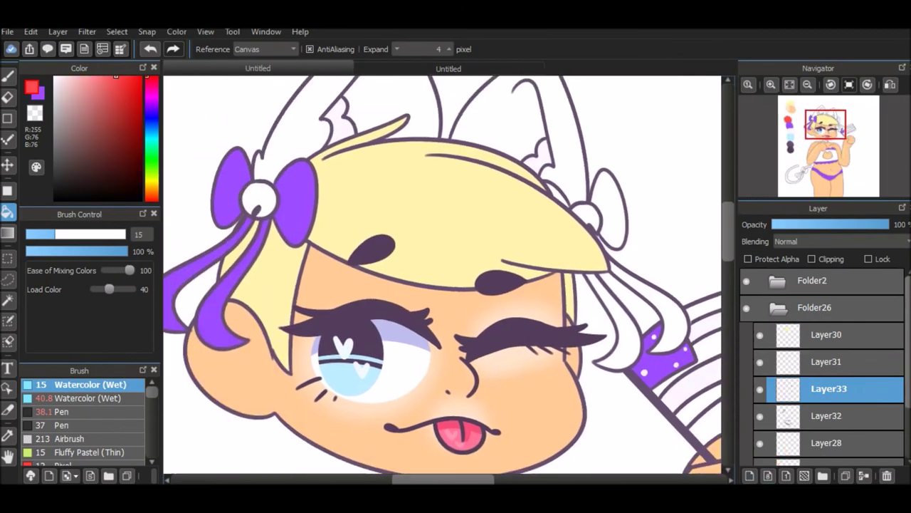
left_click(605, 213)
scroll(441, 274, "down", 5)
left_click(328, 214)
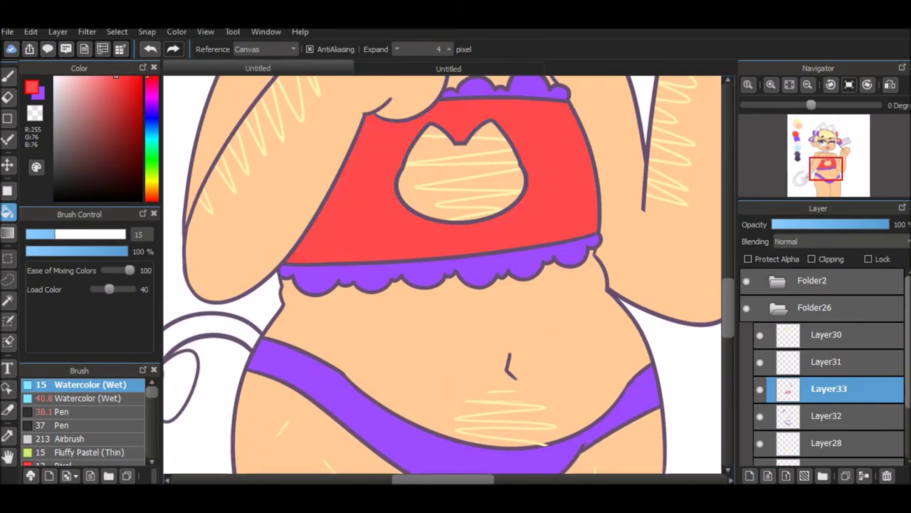
Try painting red stripes across the briefs on Layer33 with the size 40 Watercolor (Wet) brush
scroll(441, 274, "down", 3)
left_click(8, 76)
left_click(79, 398)
left_click_drag(310, 221, 297, 245)
key("ctrl+z")
left_click_drag(279, 295, 317, 202)
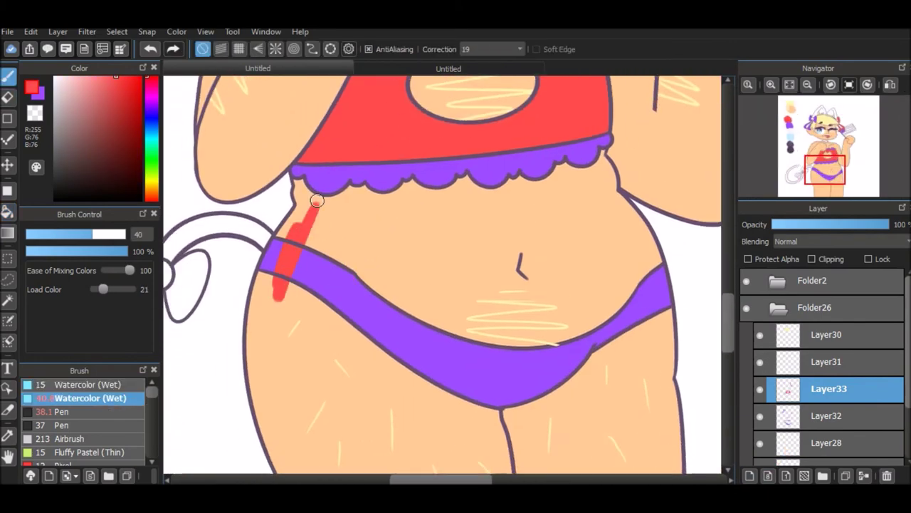
left_click_drag(326, 343, 358, 224)
left_click_drag(392, 388, 401, 317)
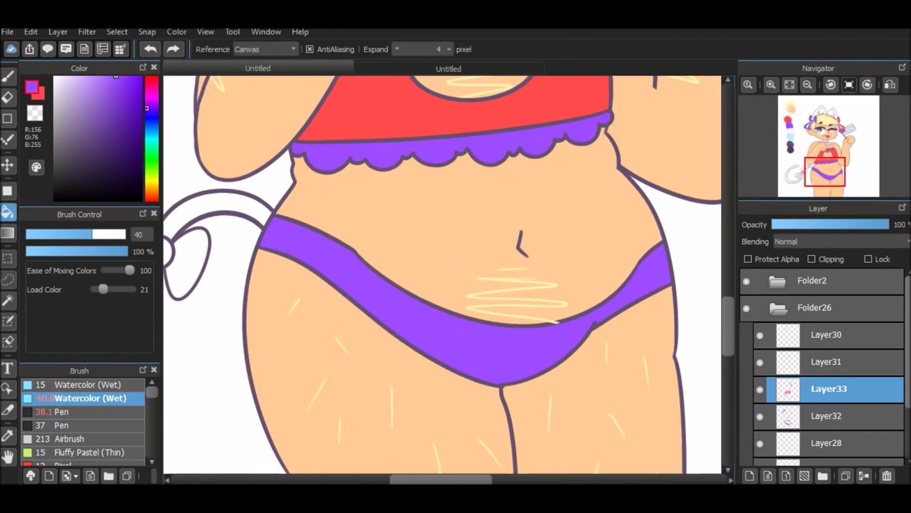
Stripe the briefs off-white, purple and red by erasing bands from the off-white on Layer31 and parts of the red on Layer33
left_click(816, 307)
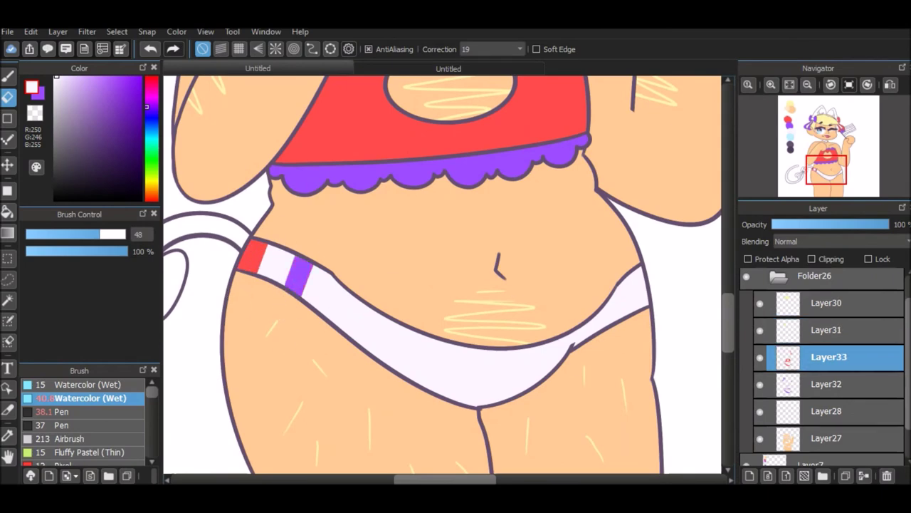
left_click(826, 330)
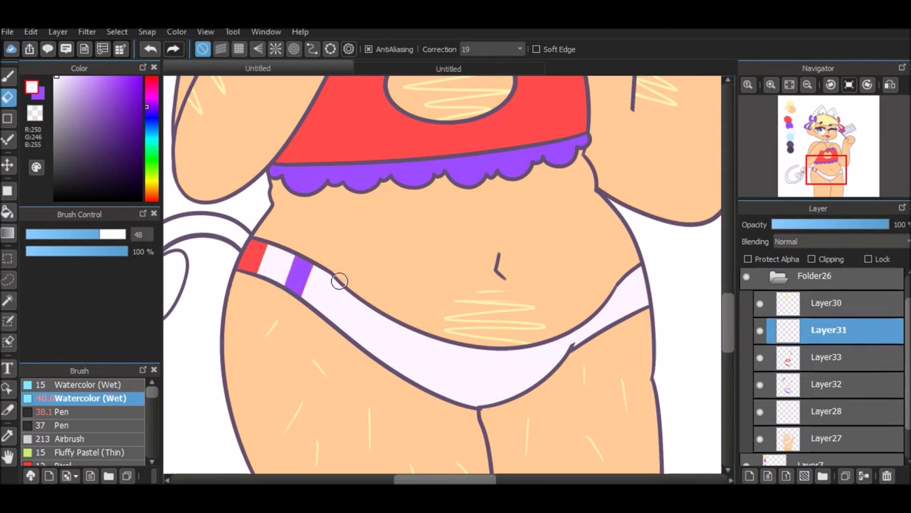
mouse_move(367, 313)
left_mouse_down()
mouse_move(407, 360)
mouse_move(433, 304)
mouse_move(495, 314)
left_mouse_up()
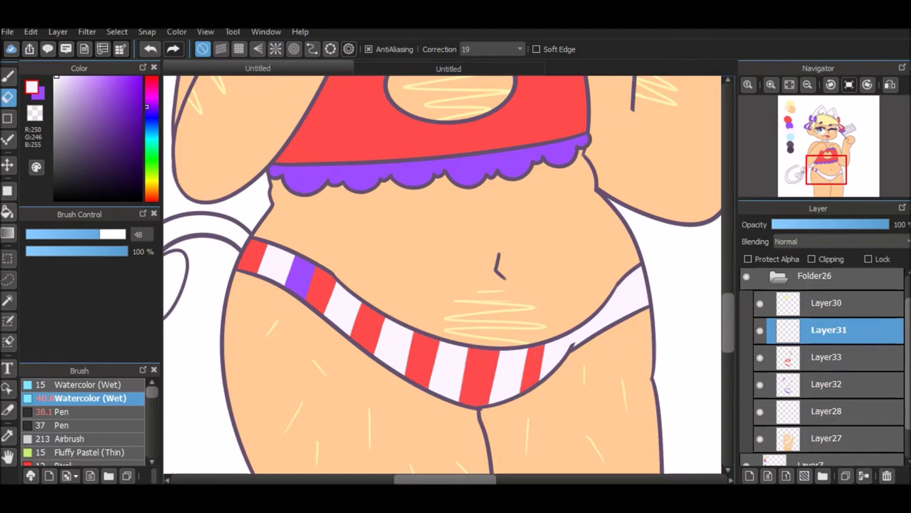
mouse_move(605, 325)
left_mouse_down()
mouse_move(618, 299)
mouse_move(645, 322)
mouse_move(640, 274)
left_mouse_up()
left_click(795, 354)
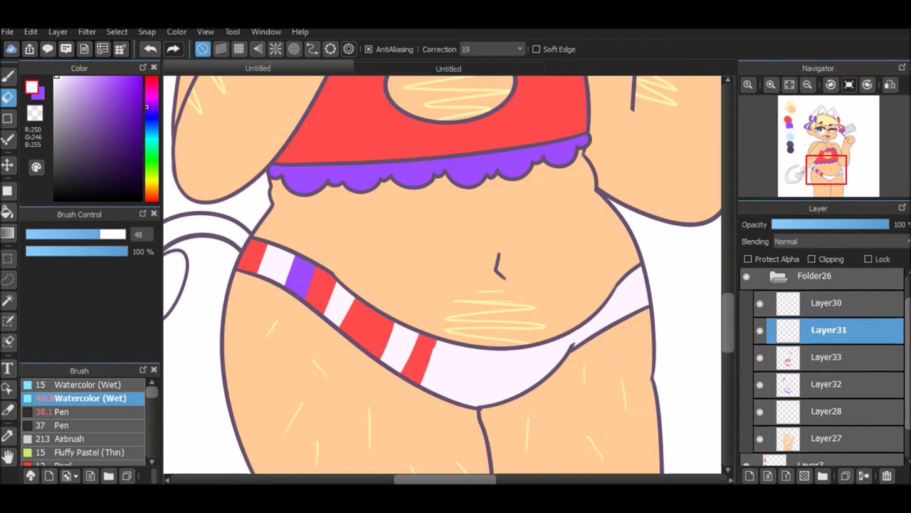
left_click_drag(454, 330, 452, 378)
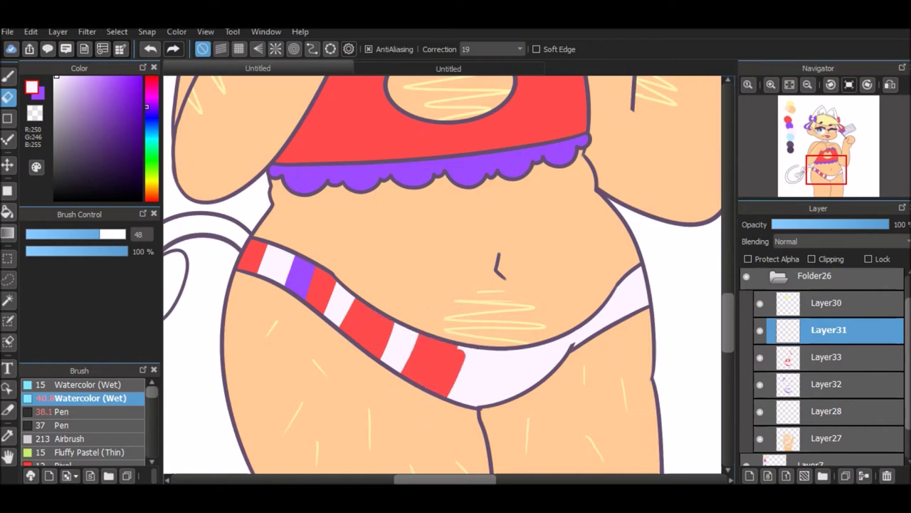
left_click_drag(523, 336, 533, 384)
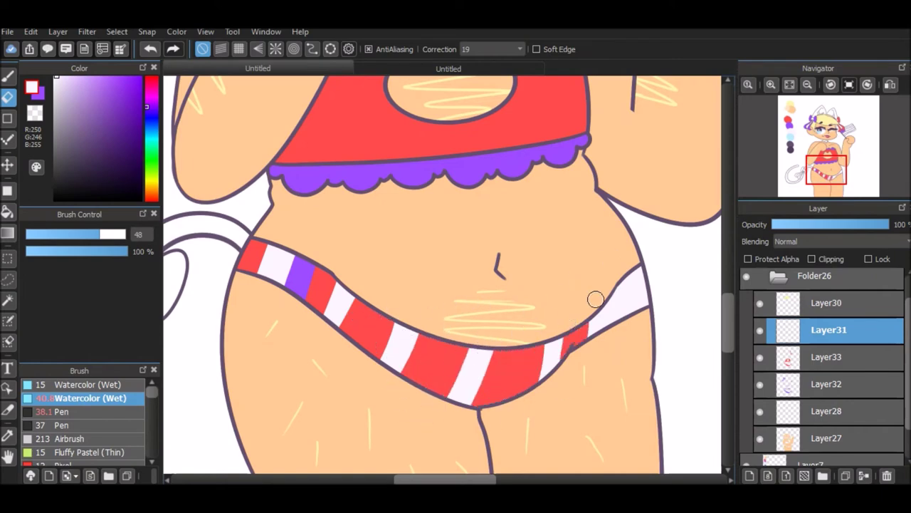
key("Down")
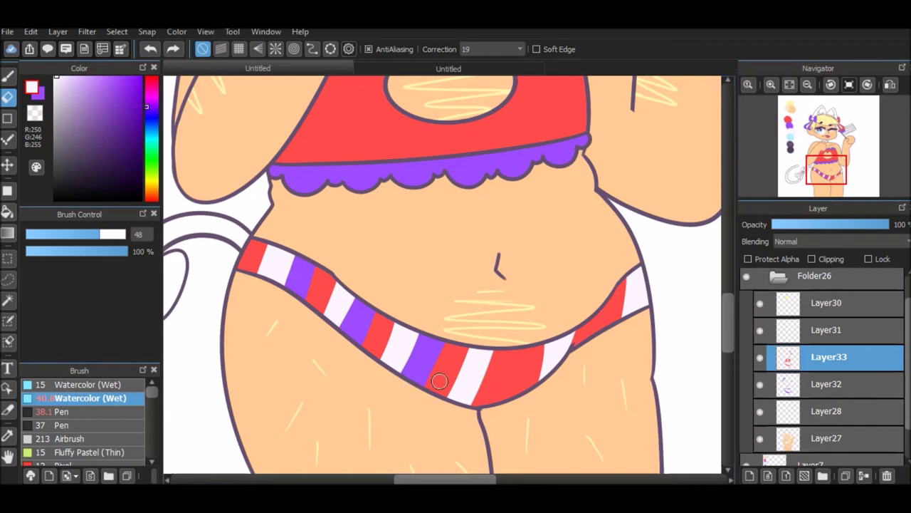
left_click_drag(642, 267, 646, 304)
Cover the top with off-white on Layer31 and erase three horizontal bands so it is striped red and off-white
scroll(441, 274, "up", 3)
left_click(825, 329)
key("b")
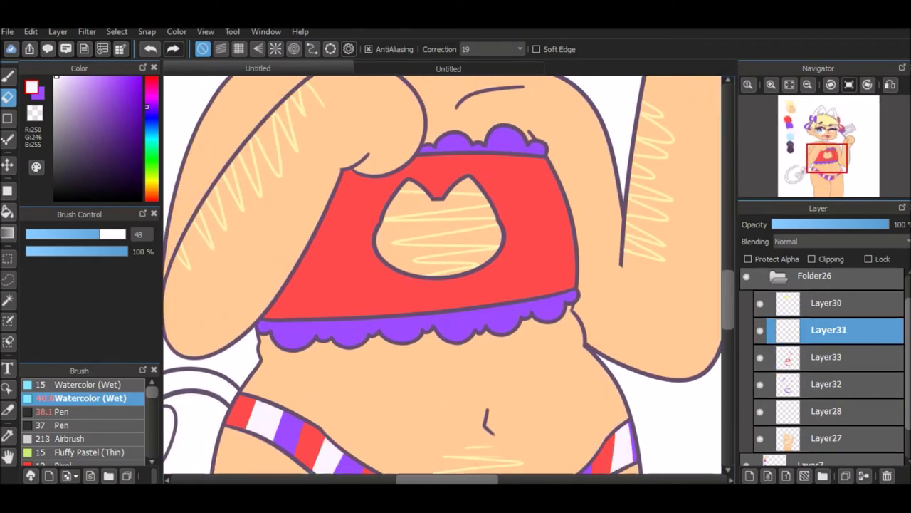
key("e")
key("Delete")
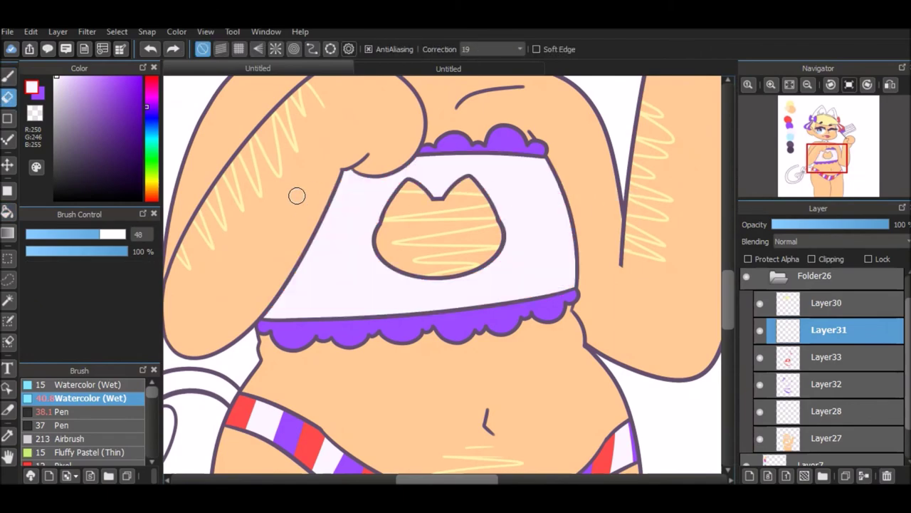
left_click_drag(342, 196, 555, 203)
left_click_drag(299, 257, 563, 249)
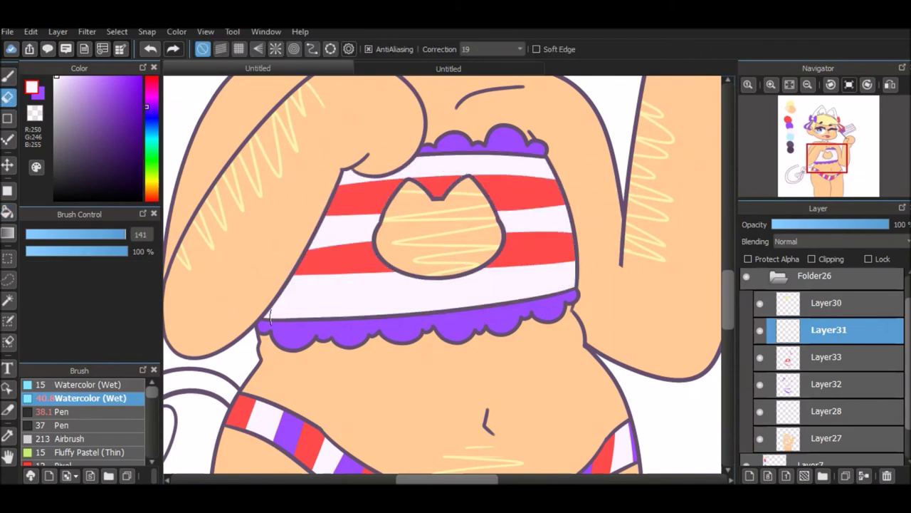
left_click_drag(270, 306, 570, 299)
Fill the bow and ribbons on the tail with off-white
key("ctrl+0")
key("ctrl+plus")
scroll(449, 278, "down", 3)
key("g")
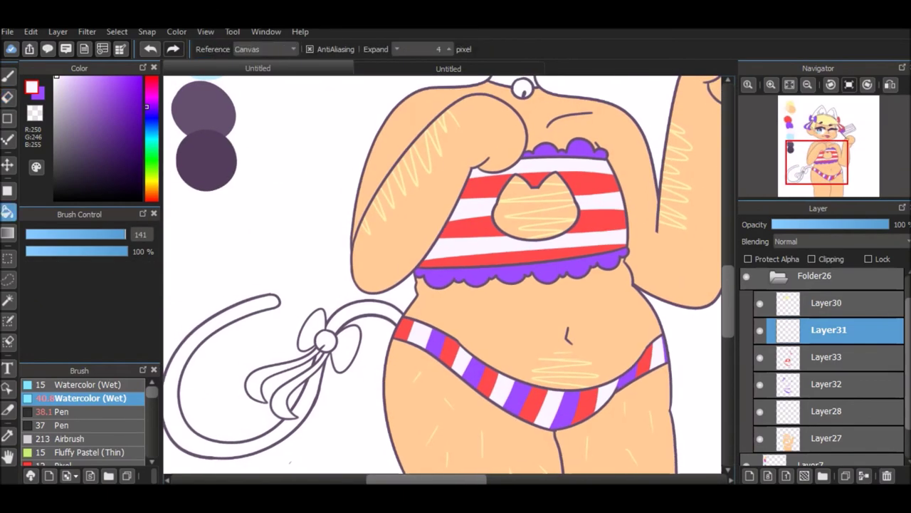
scroll(442, 274, "up", 5)
Add Layer34 and fill the round bells at the center of the bows with golden orange (255, 211, 134)
key("ctrl+plus")
key("ctrl+shift+n")
key("b")
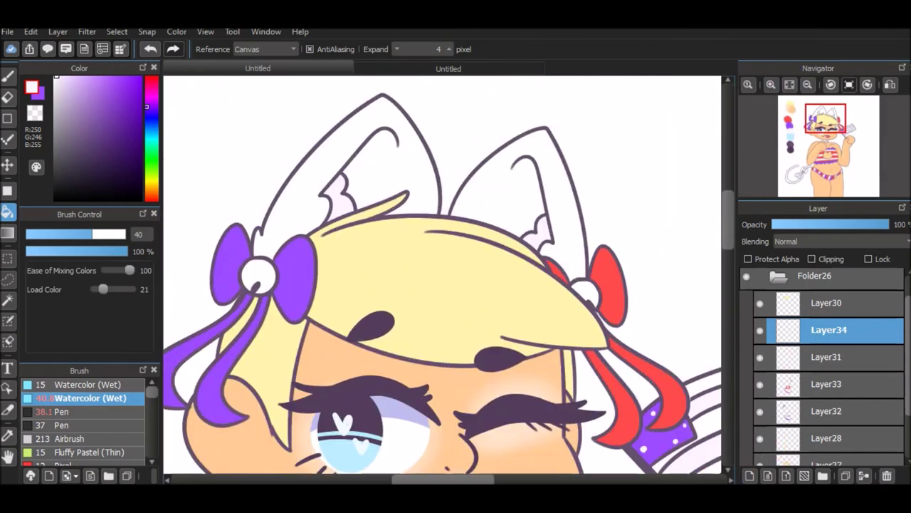
left_click(99, 78)
key("g")
scroll(441, 278, "down", 5)
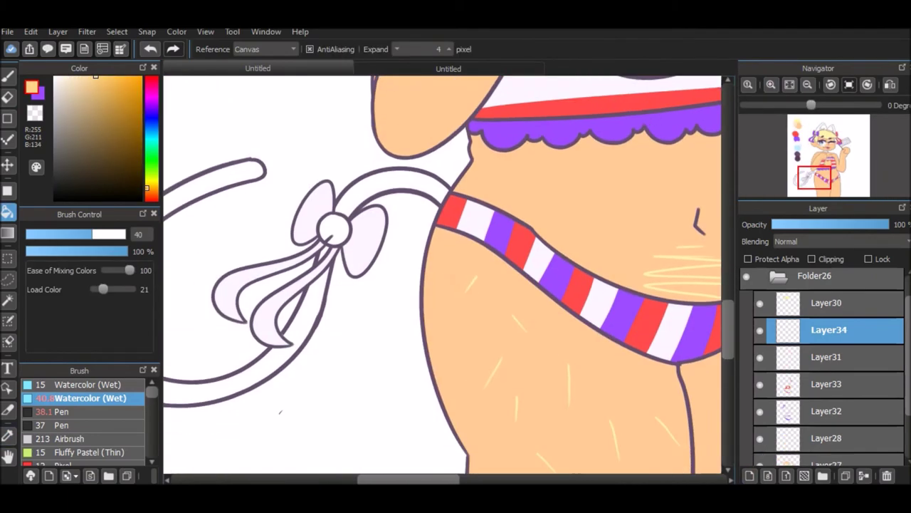
scroll(442, 278, "up", 5)
Fill the cat ears and the tail with tan (243, 194, 120) on a new Layer35
key("ctrl+shift+n")
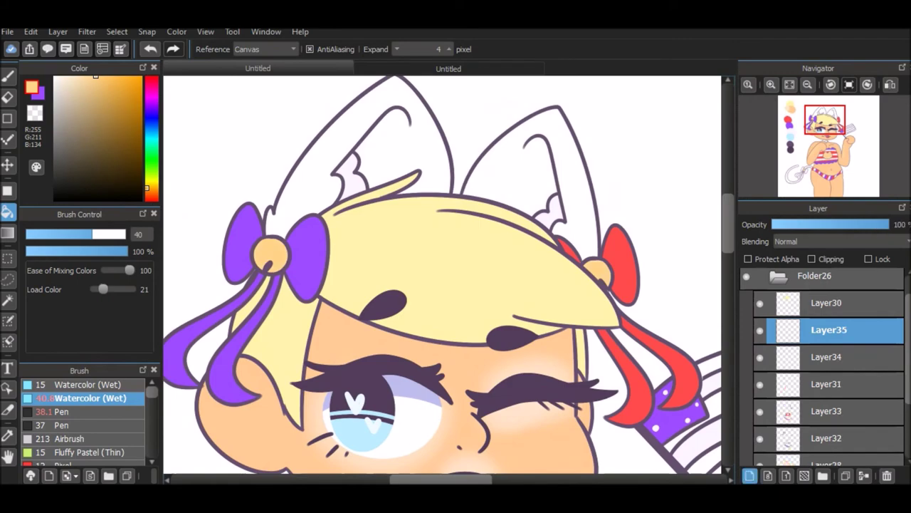
key("i")
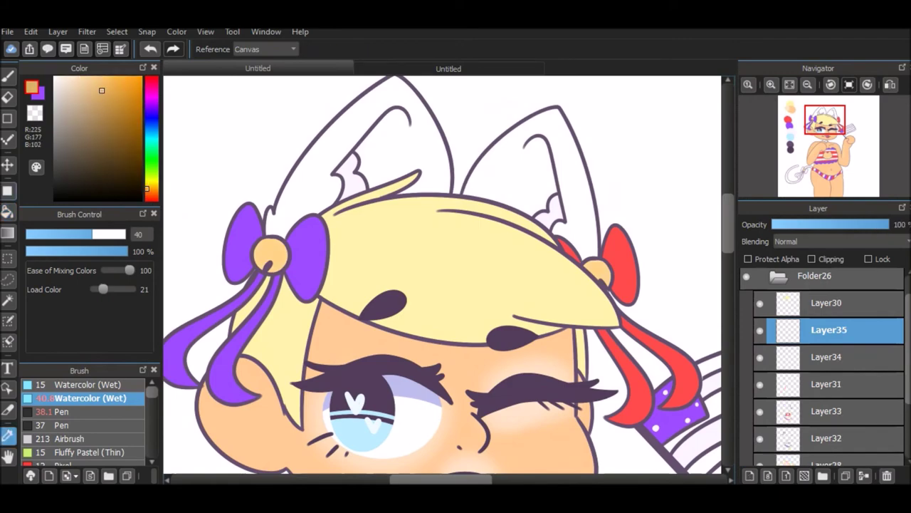
key("g")
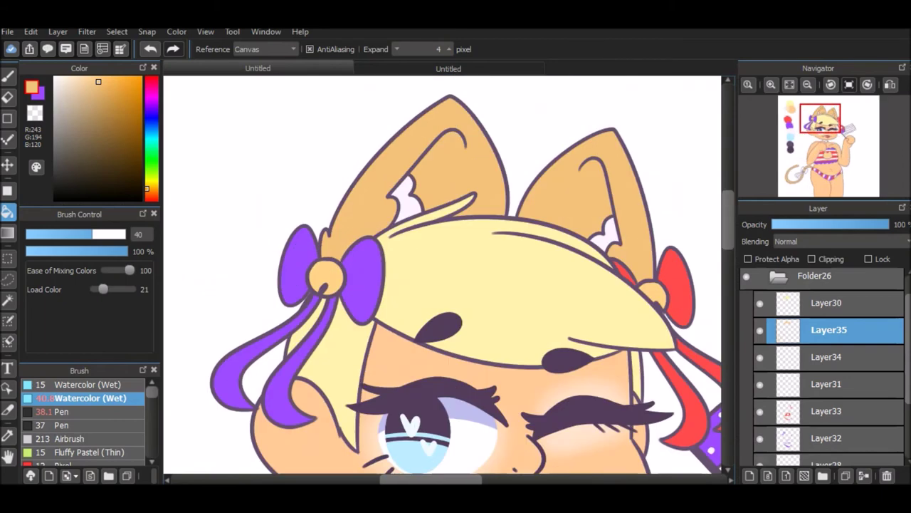
Add a clipped Layer36 and color the lower part of the ear above the purple bow lighter tan (250, 211, 151)
key("ctrl+shift+n")
left_click(88, 78)
key("b")
left_click_drag(376, 168, 405, 165)
key("g")
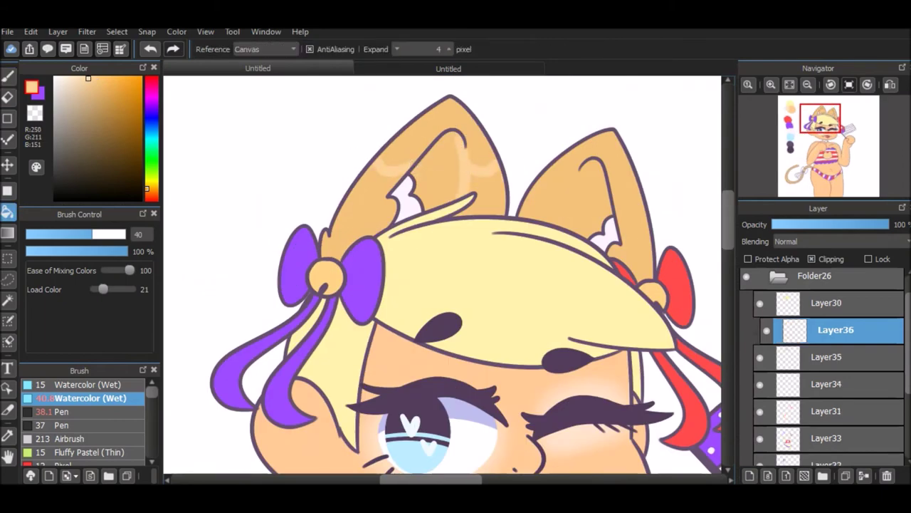
left_click(441, 142)
key("b")
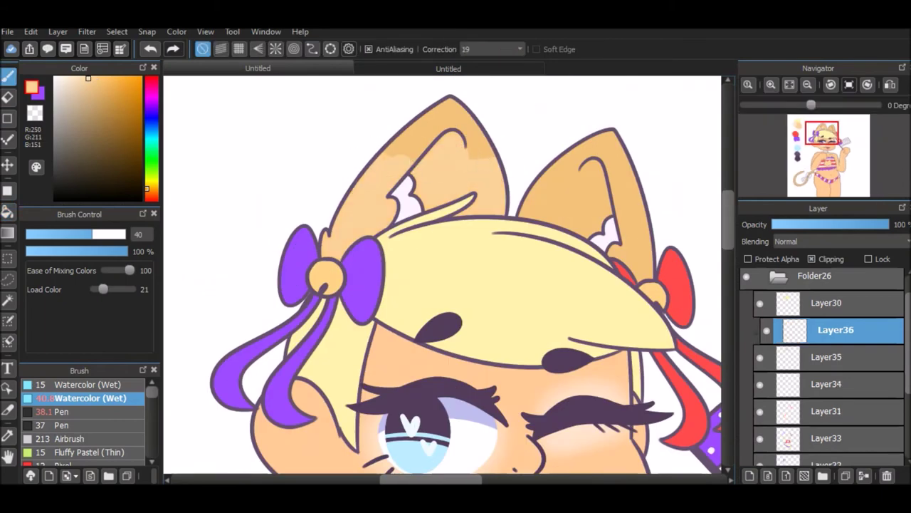
left_click_drag(500, 150, 444, 173)
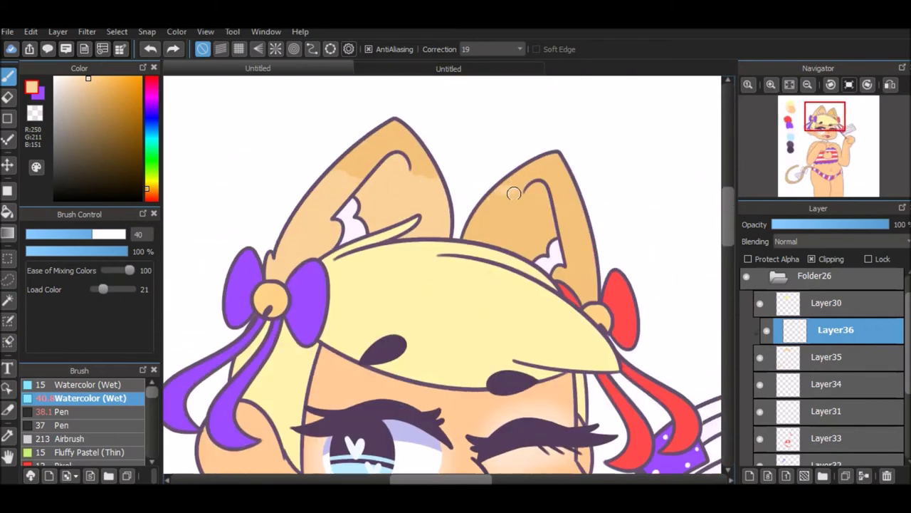
Color the lower part of the ear above the red bow with the same lighter tan
key("g")
left_click(539, 203)
key("b")
Turn off clipping on Layer36 and erase the lighter tan that spills outside the ear outlines
key("x")
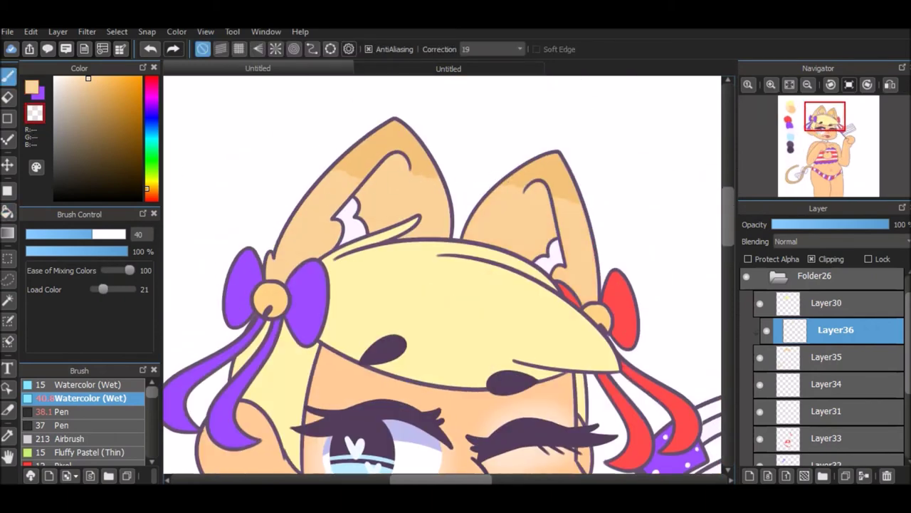
key("ctrl+alt+g")
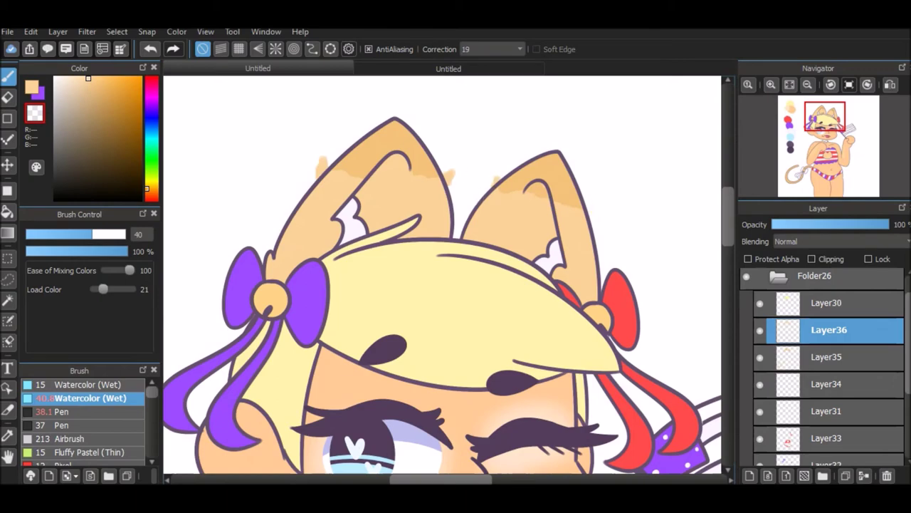
left_click_drag(321, 160, 323, 176)
scroll(442, 274, "up", 3)
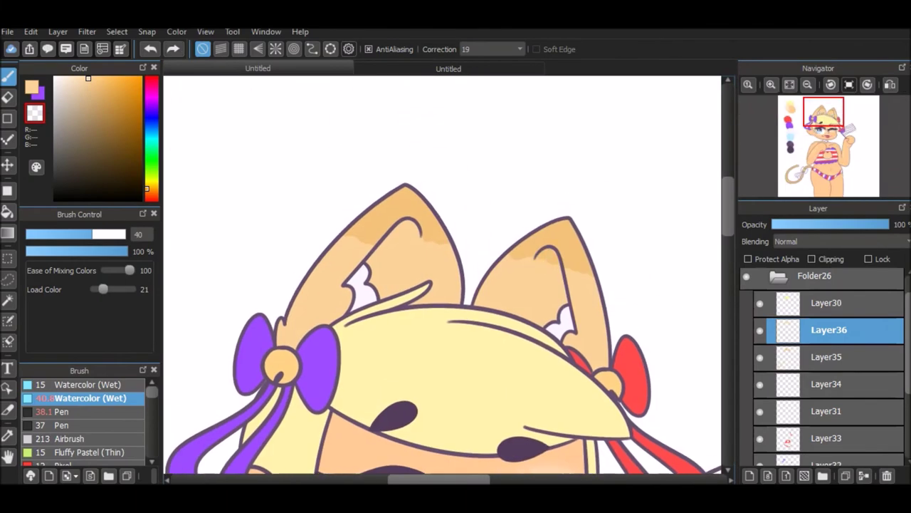
Color the middle section of the tail lighter tan (250, 211, 151), leaving the tip and base darker
scroll(550, 283, "down", 10)
scroll(550, 284, "left", 5)
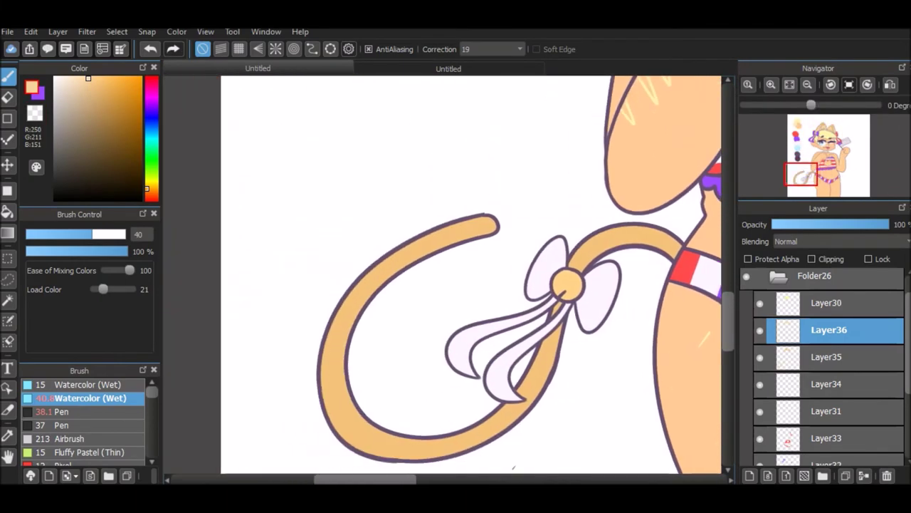
key("x")
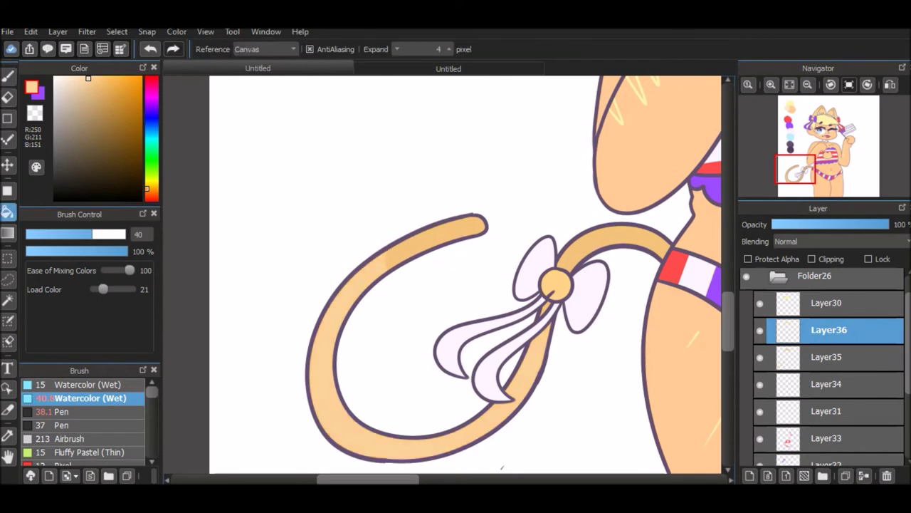
key("ctrl+0")
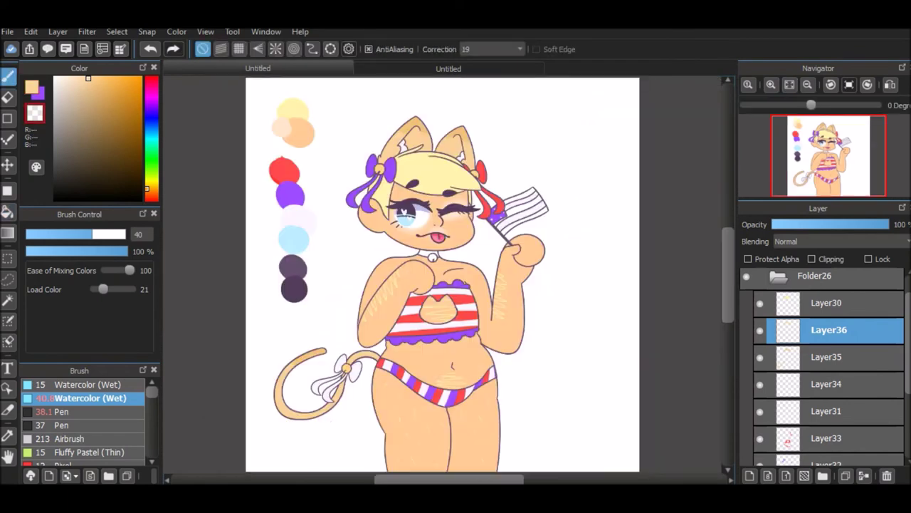
Fill alternating stripes of the flag with red (255, 76, 76) on Layer33
scroll(442, 271, "up", 3)
left_click(829, 438)
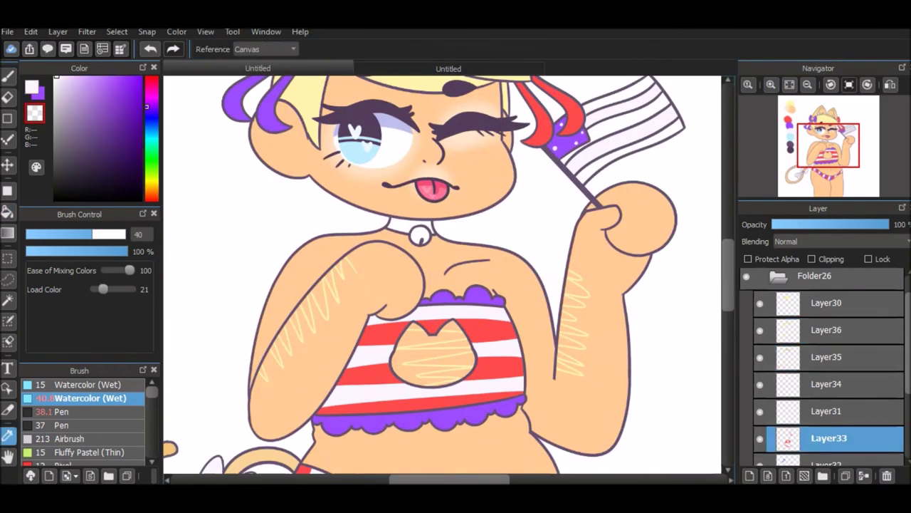
key("g")
left_click(620, 121)
scroll(442, 274, "up", 3)
scroll(441, 274, "down", 8)
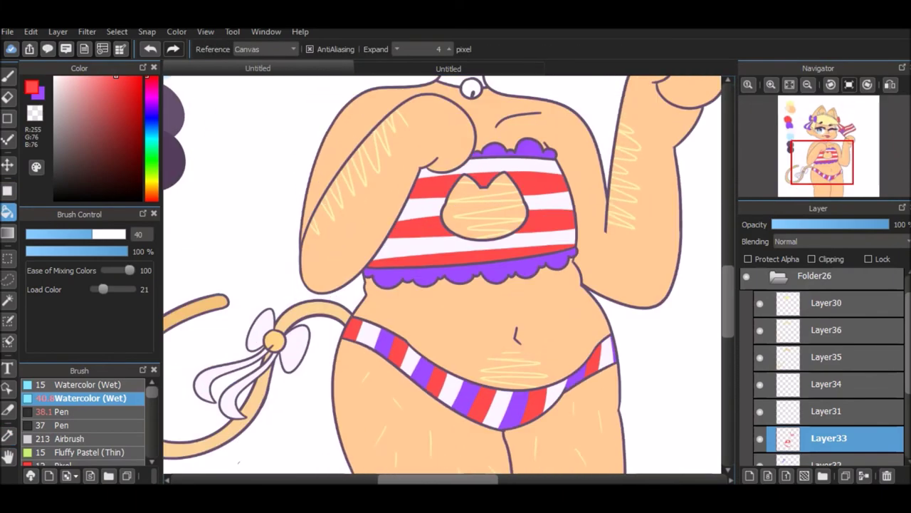
Fill the collar's bell with golden orange (255, 211, 134) on Layer34 and the collar band with red (255, 76, 76) on Layer33
scroll(441, 274, "up", 4)
scroll(441, 274, "down", 2)
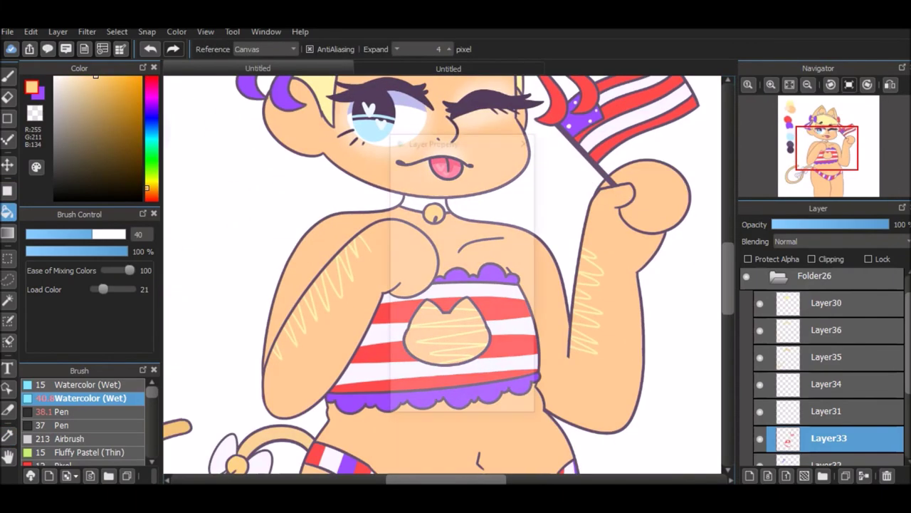
key("i")
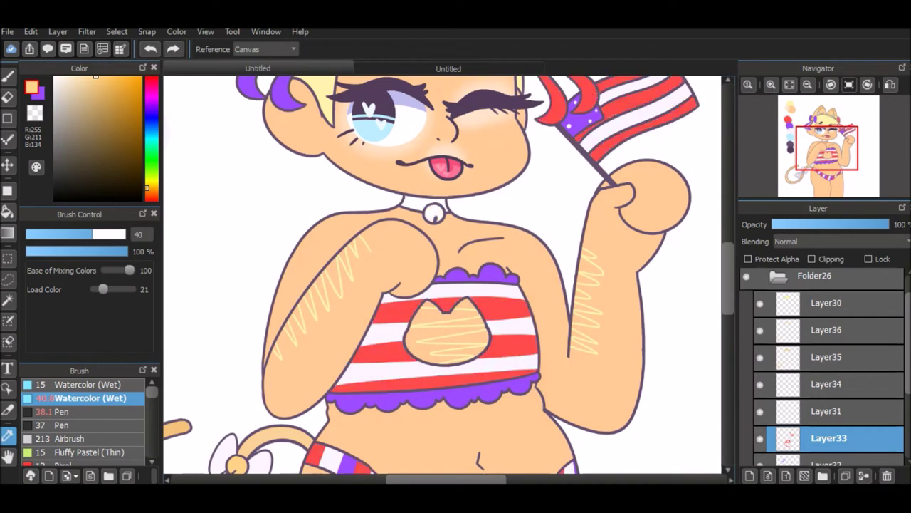
left_click(826, 384)
key("g")
left_click(825, 438)
left_click(499, 314, "alt")
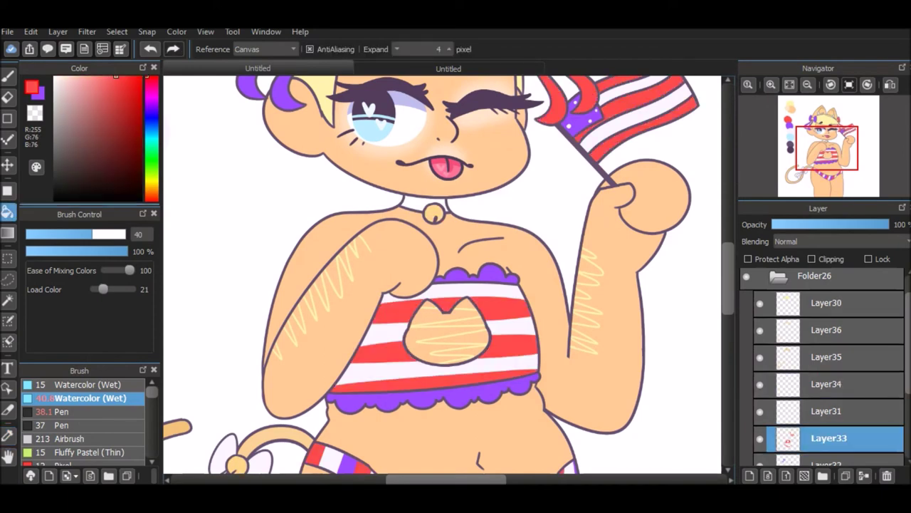
left_click(427, 204)
Add a stack of empty clipped layers above the skin color layer, Layer27
scroll(442, 274, "down", 5)
scroll(825, 356, "down", 3)
left_click(836, 396)
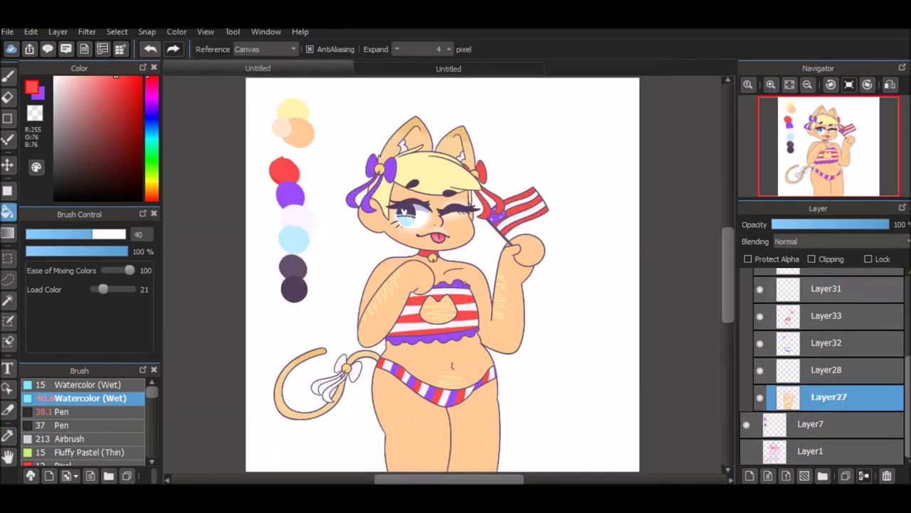
left_click(749, 476)
left_click(750, 476)
left_click(750, 475)
left_click(750, 476)
left_click(749, 475)
left_click(750, 475)
left_click(750, 475)
left_click(749, 476)
Reposition Layer32 in the stack and add further empty clipped layers for the remaining color layers
scroll(826, 356, "up", 3)
left_click(826, 357)
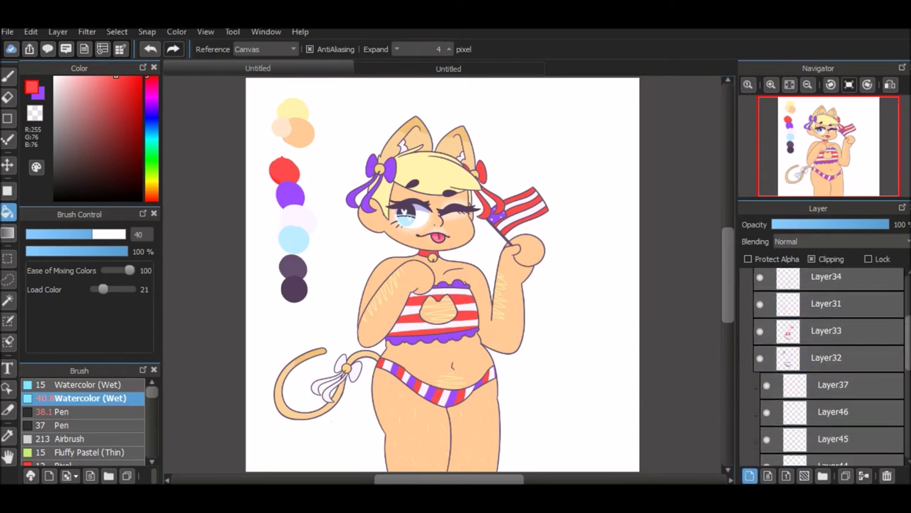
left_click_drag(825, 358, 826, 384)
left_click(749, 475)
left_click(836, 423)
left_click(749, 476)
left_click(750, 475)
left_click(749, 475)
left_click(749, 475)
left_click(749, 476)
left_click(749, 475)
left_click(749, 476)
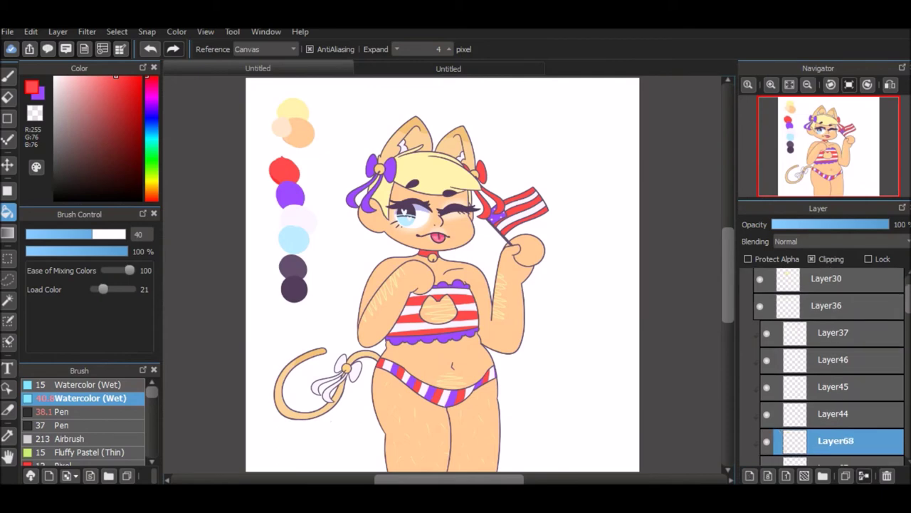
Place Layer30 unclipped beneath clipped Layers 37, 46, 45 and 44, and make Layer44 active
left_click(829, 304)
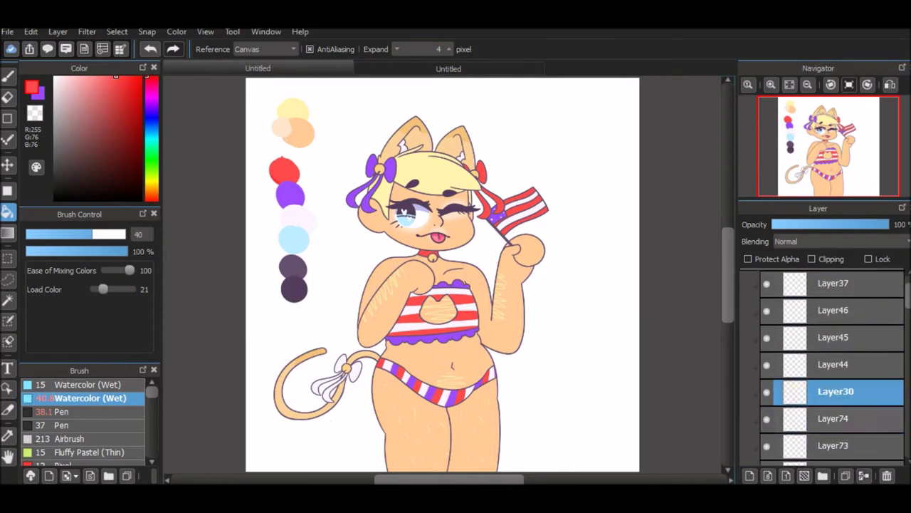
left_click(830, 442)
left_click(835, 416)
Paint an orange-brown (240, 173, 104) shadow on the hair beneath the purple bow on Layer44
scroll(441, 278, "up", 5)
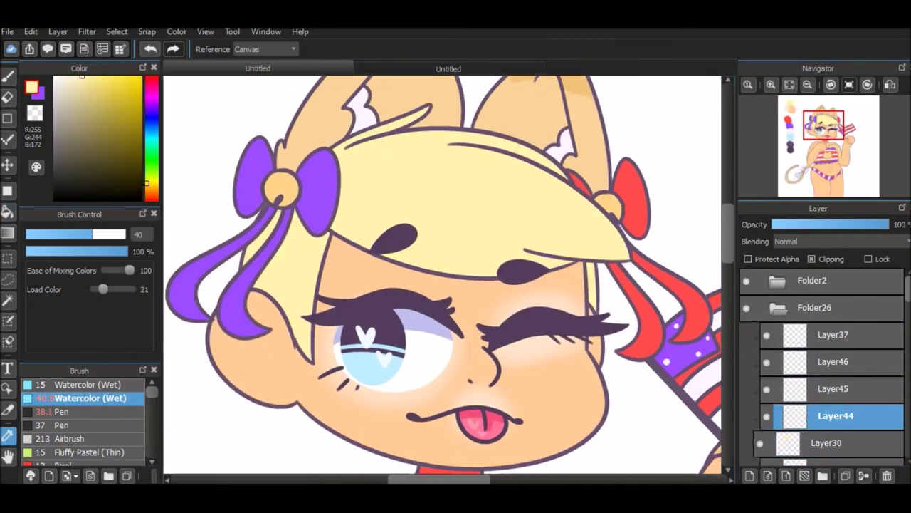
key("b")
left_click_drag(304, 266, 285, 327)
key("ctrl+z")
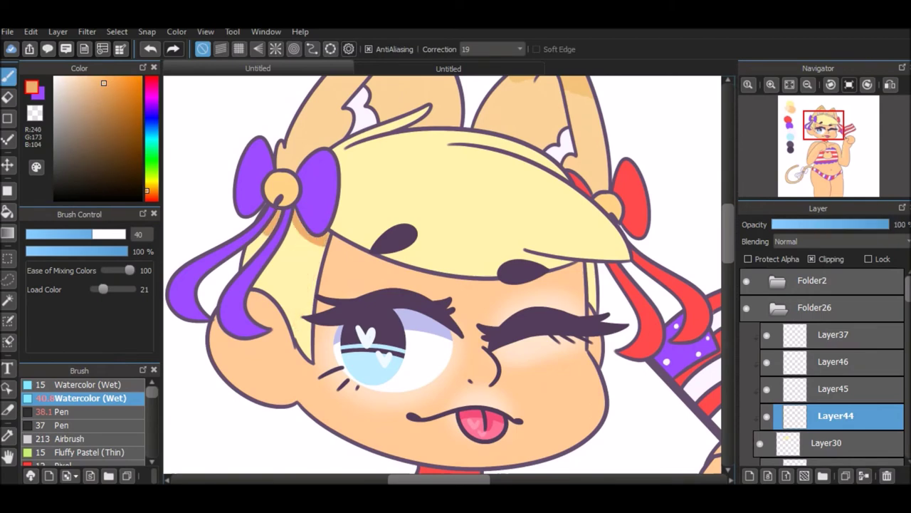
Airbrush pale cream (255, 252, 234) over the lower side lock of hair on a new clipped layer and merge it down
key("x")
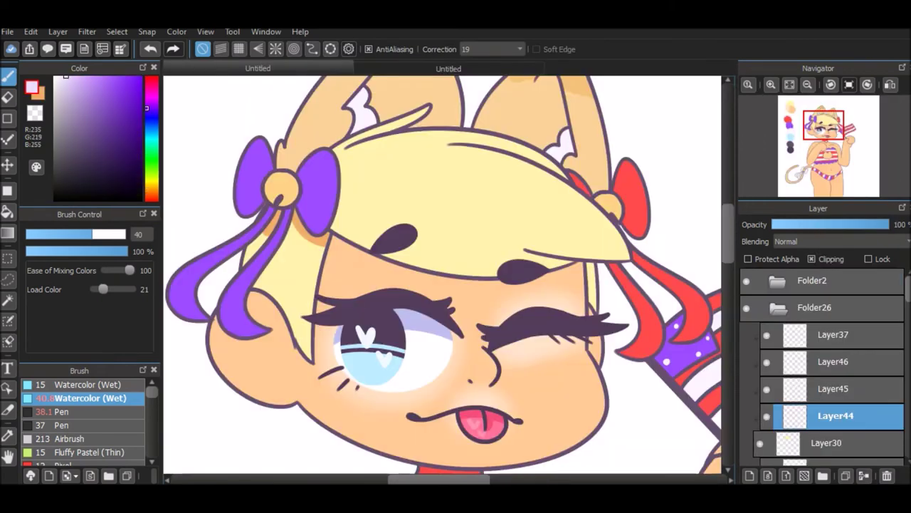
left_click(147, 182)
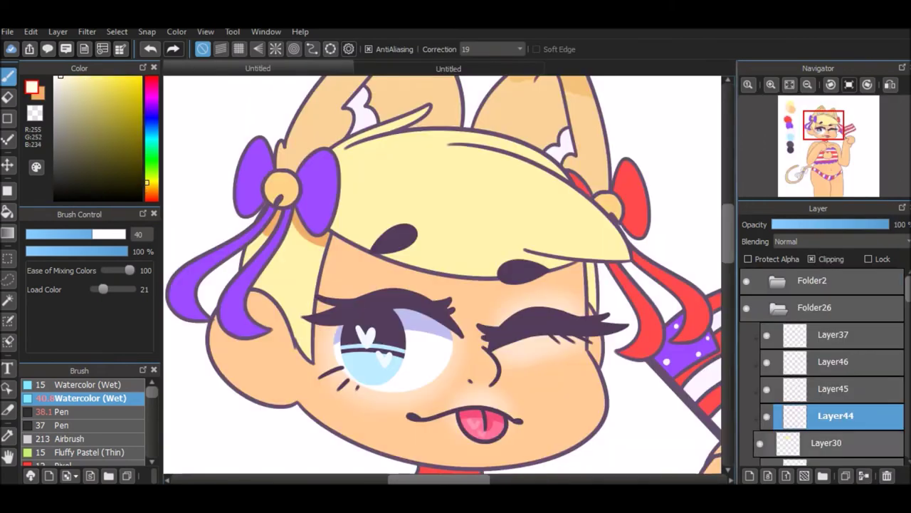
left_click(749, 476)
left_click(64, 438)
left_click_drag(306, 350, 267, 292)
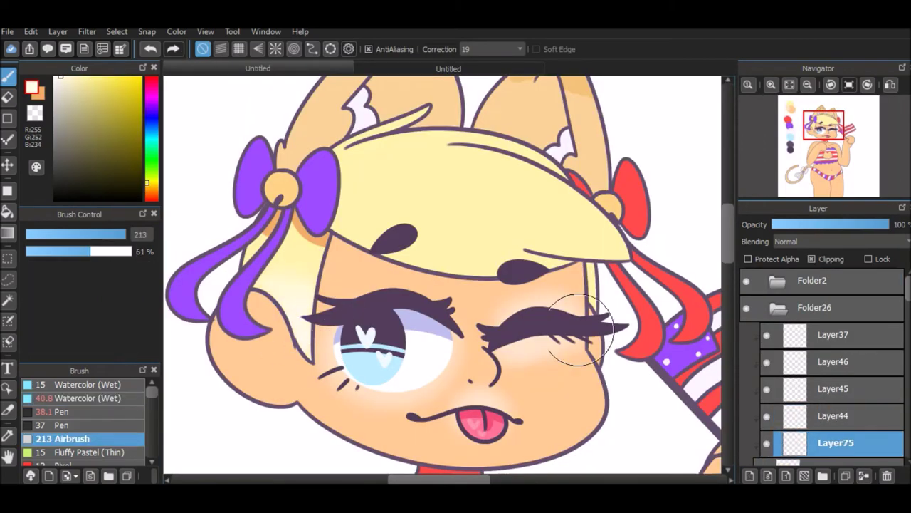
left_click(313, 235, "alt")
key("ctrl+e")
Paint orange-brown (240, 173, 104) shading bands along the bangs and side lock with the Watercolor (Wet) brush on Layer44
left_click(80, 397)
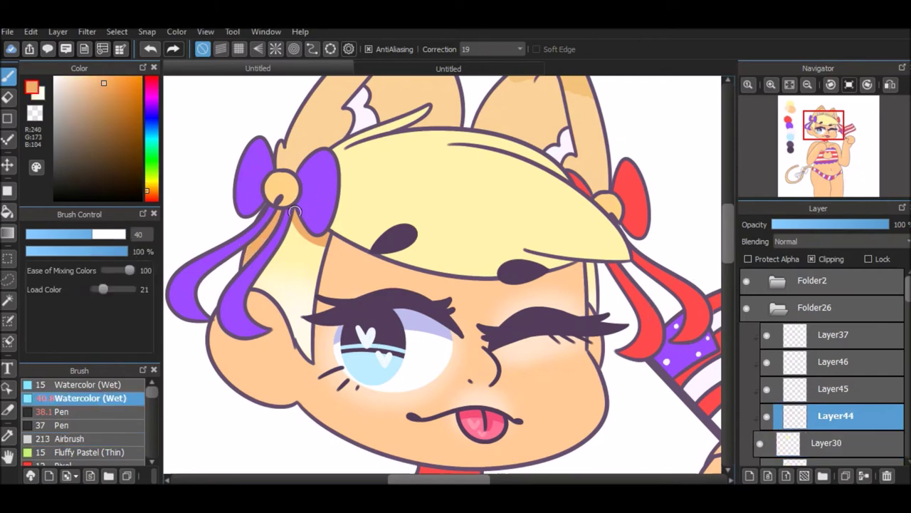
mouse_move(334, 214)
left_mouse_down()
mouse_move(456, 267)
mouse_move(563, 267)
left_mouse_up()
mouse_move(339, 191)
left_mouse_down()
mouse_move(578, 255)
mouse_move(345, 189)
left_mouse_up()
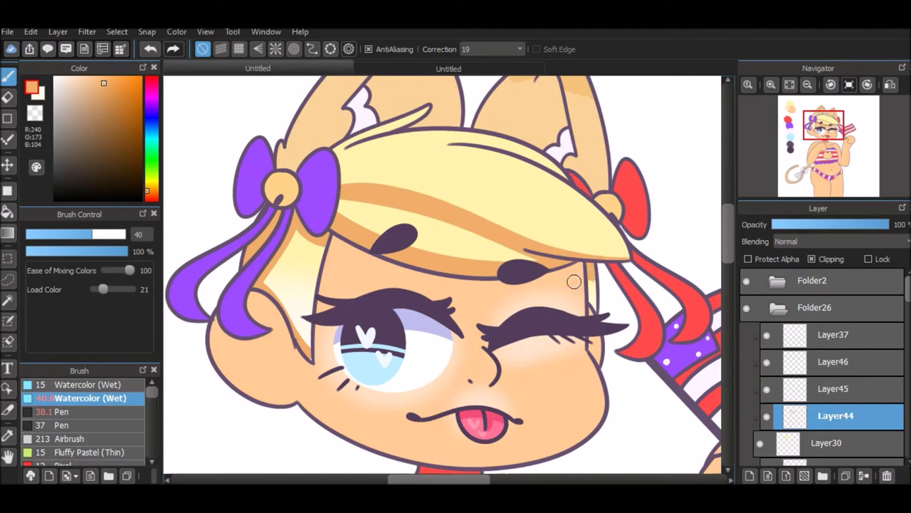
left_click_drag(585, 184, 342, 146)
mouse_move(557, 169)
left_mouse_down()
mouse_move(341, 143)
mouse_move(410, 119)
left_mouse_up()
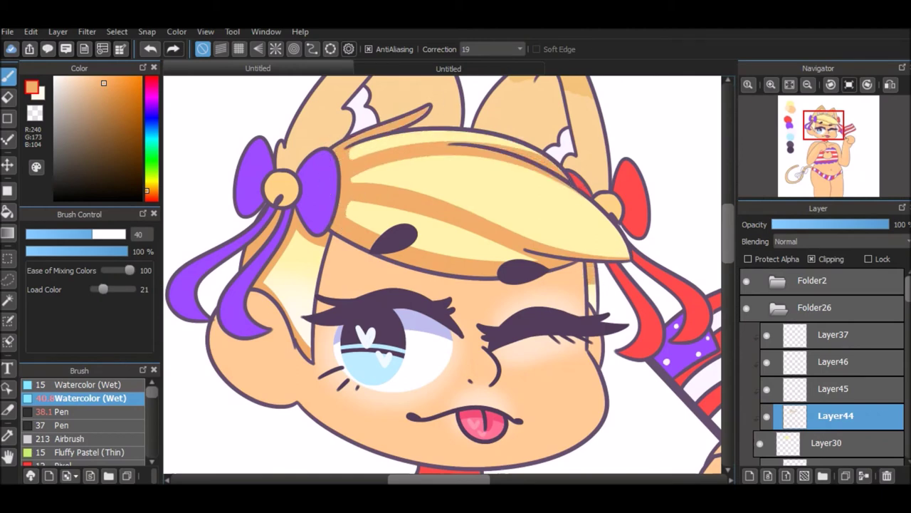
left_click_drag(305, 346, 315, 339)
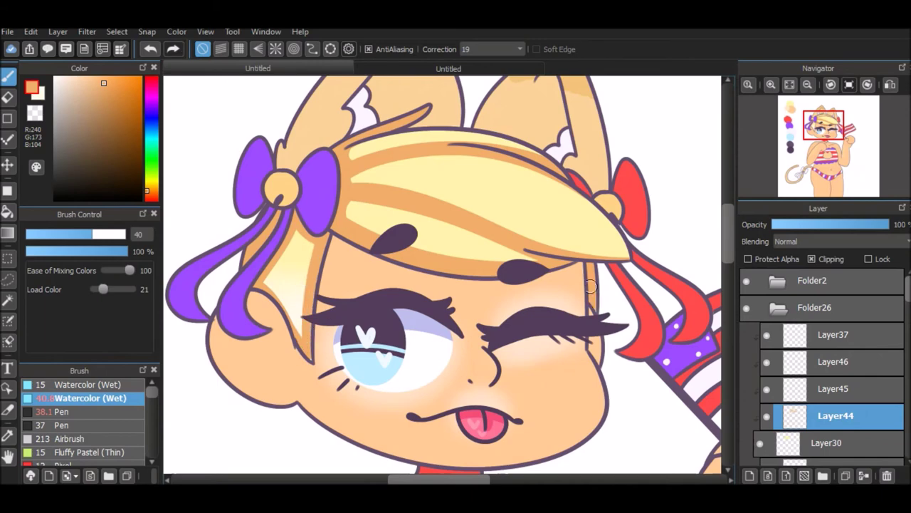
Soften the hair shading on Layer44, add deeper shadows at the roots beside the bow on Layer45 and lower its opacity
scroll(590, 285, "left", 1)
key("ctrl+z")
key("ctrl+z")
left_click(836, 388)
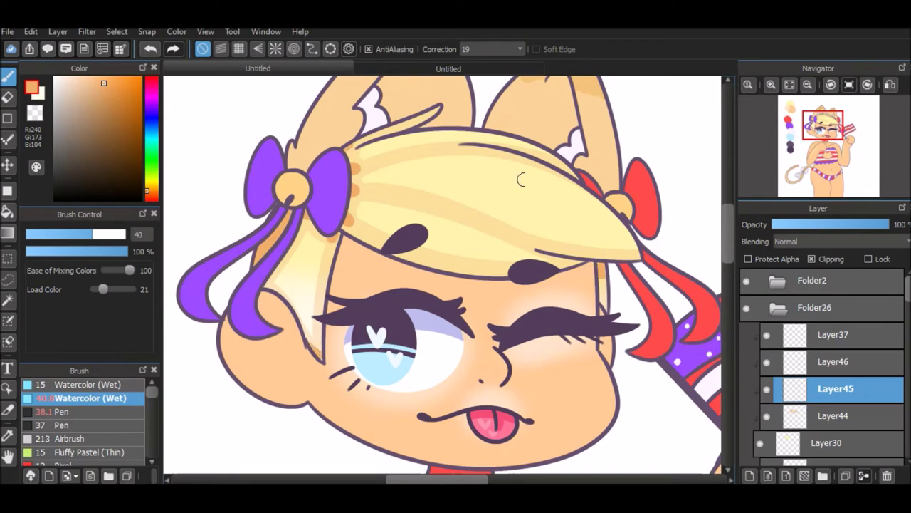
left_click(813, 225)
Paint white zigzag highlights across the bangs and side lock on Layer46 and set its opacity to 18%
left_click(836, 361)
key("x")
key("ctrl+Right")
mouse_move(536, 397)
left_mouse_down()
mouse_move(533, 355)
mouse_move(503, 348)
mouse_move(483, 325)
left_mouse_up()
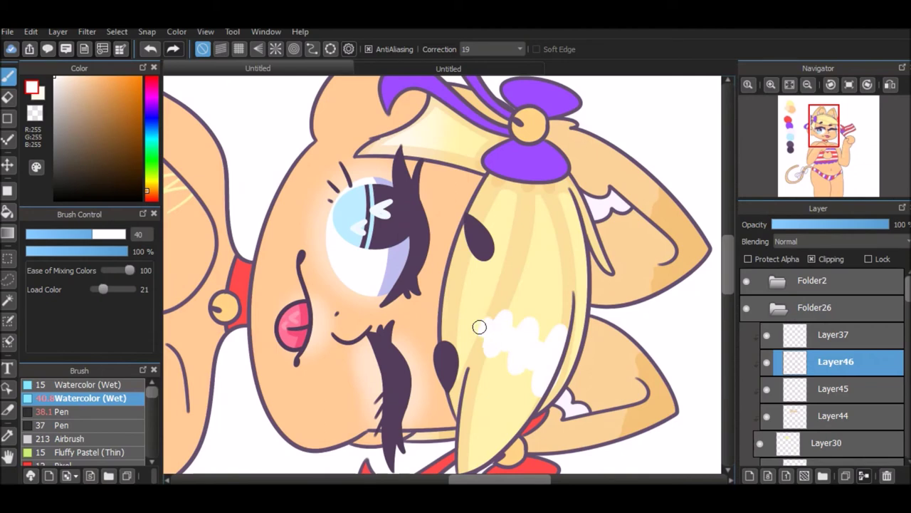
left_click_drag(461, 294, 449, 321)
key("ctrl+Left")
left_click_drag(326, 270, 315, 309)
left_click_drag(888, 224, 797, 224)
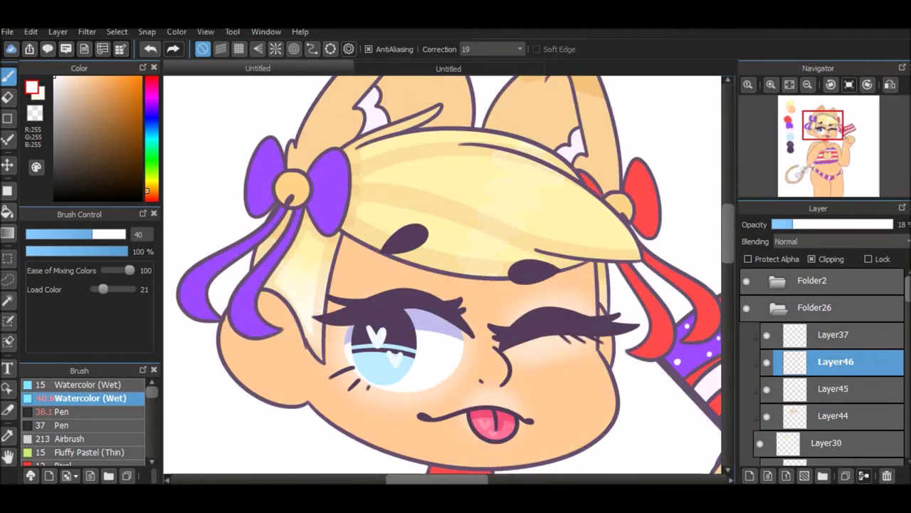
Paint small white shine marks on the bangs on Layer37 with the size 15 Watercolor (Wet) brush and set its opacity to 81%
left_click(836, 334)
left_click(86, 383)
key("ctrl+Right")
key("ctrl+Right")
key("ctrl+plus")
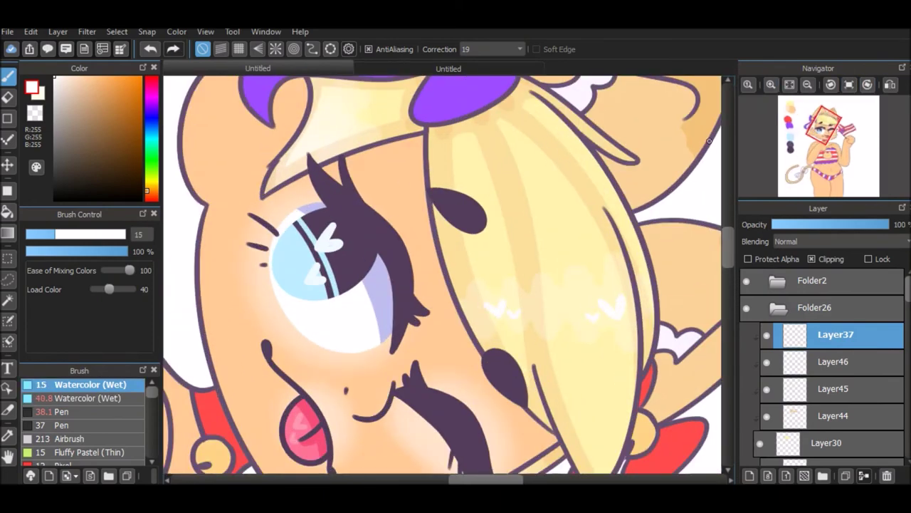
key("ctrl+Left")
key("ctrl+Left")
key("ctrl+0")
left_click_drag(889, 224, 870, 225)
key("ctrl+plus")
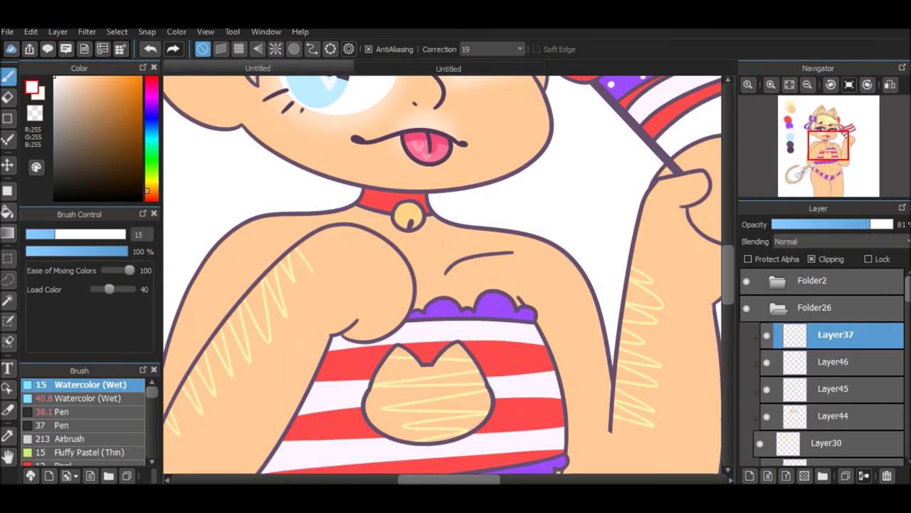
key("ctrl+0")
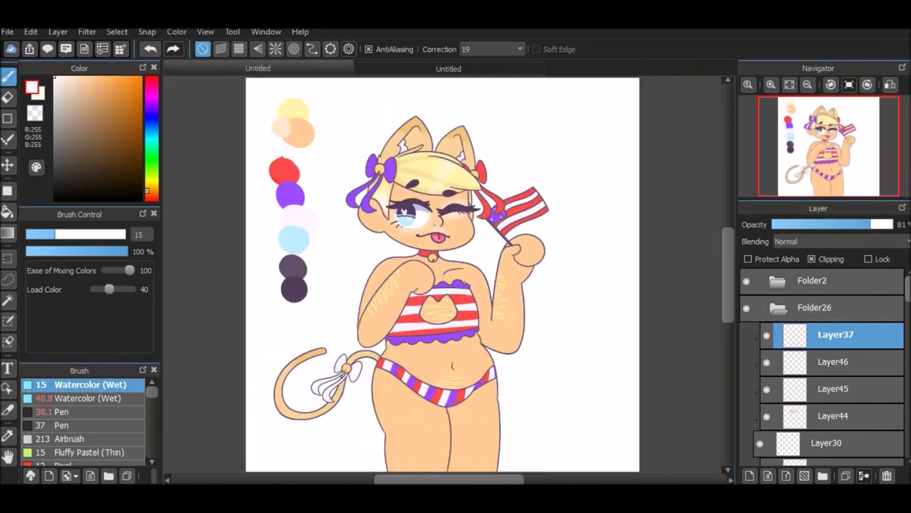
Delete the empty clipped layers directly above Layer36, beginning with Layer71
scroll(822, 356, "down", 3)
left_click(835, 365)
key("ctrl+plus")
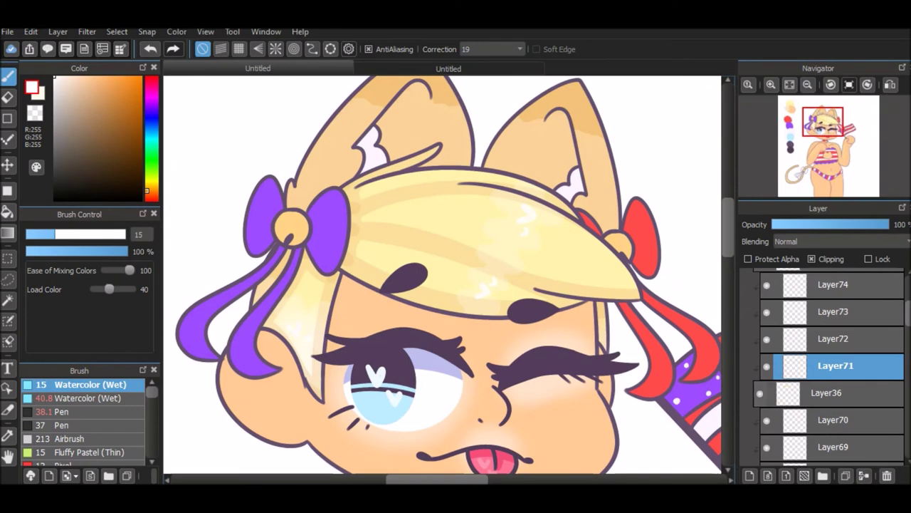
left_click(887, 476)
left_click(886, 475)
left_click(886, 476)
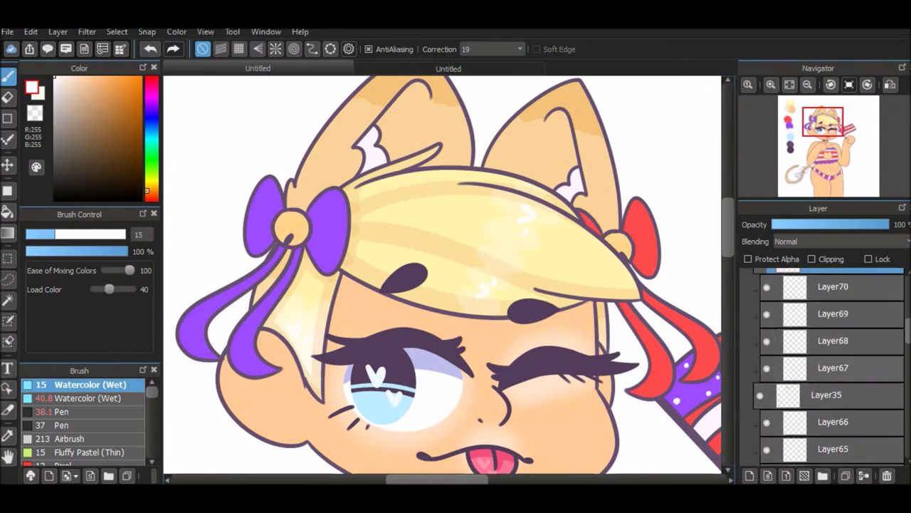
Delete the empty clipped layers Layer67 to Layer70 above Layer35
left_click(886, 475)
key("ctrl+z")
key("ctrl+z")
Paint red shadows inside both ears and along their bases on Layer71 with the size 40 Watercolor (Wet) brush
key("ctrl+plus")
key("i")
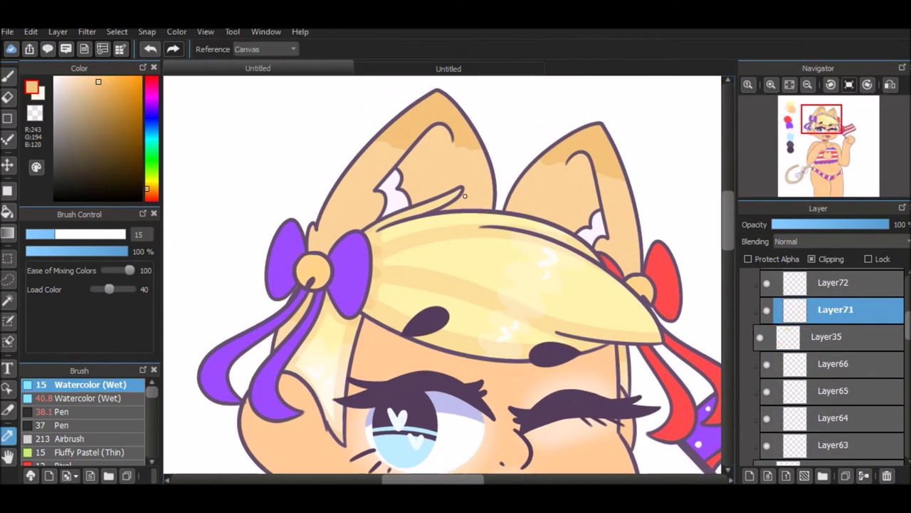
left_click(91, 398)
mouse_move(436, 127)
left_mouse_down()
mouse_move(437, 205)
mouse_move(439, 131)
mouse_move(432, 161)
left_mouse_up()
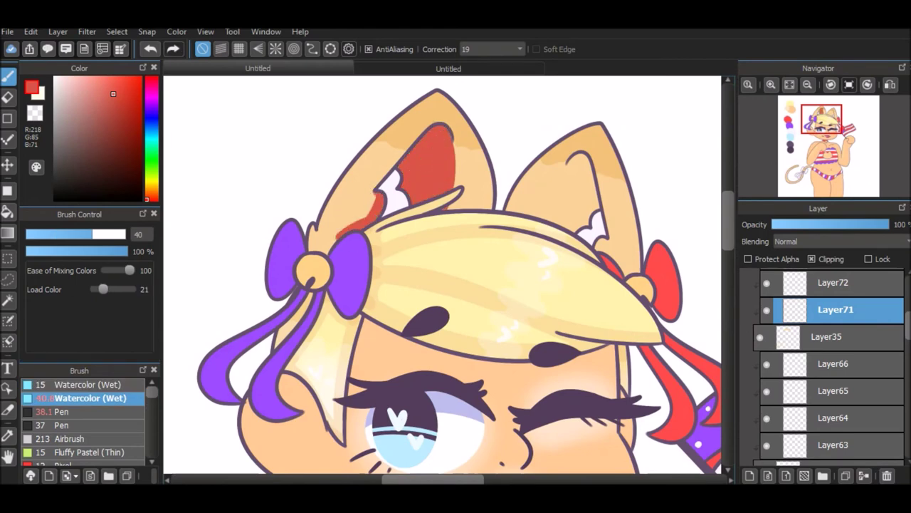
left_click_drag(580, 153, 559, 221)
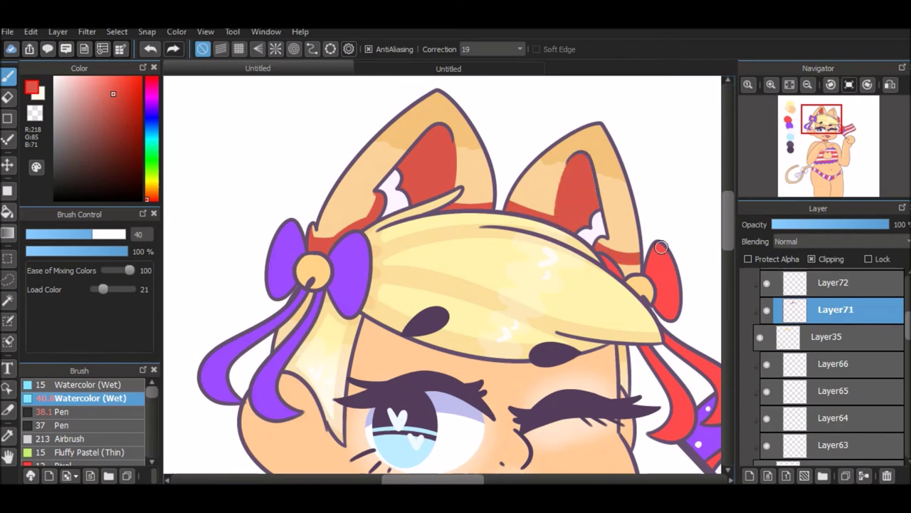
Paint red shadows along the tail's lower curve, tip, base and beside the bow on Layer71, and set its opacity to 16%
scroll(611, 225, "down", 10)
scroll(589, 148, "left", 3)
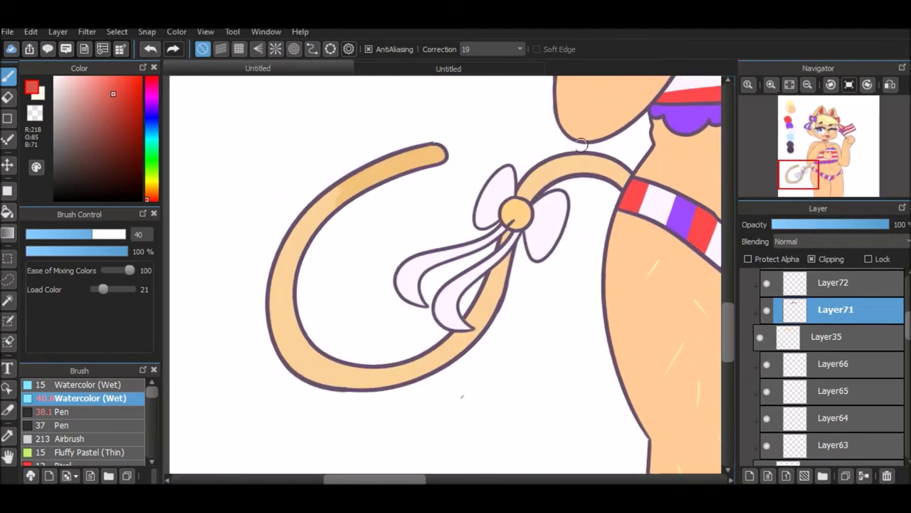
left_click_drag(360, 388, 281, 348)
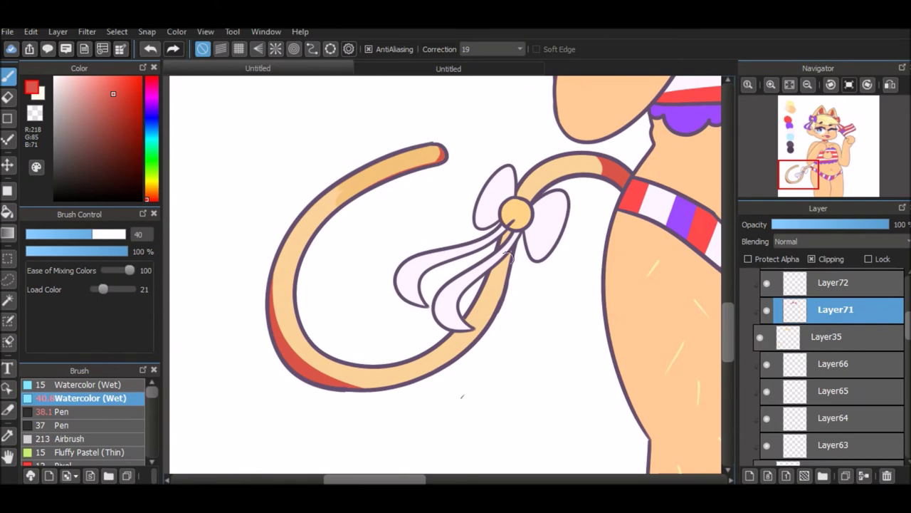
left_click_drag(511, 182, 526, 198)
key("ctrl+z")
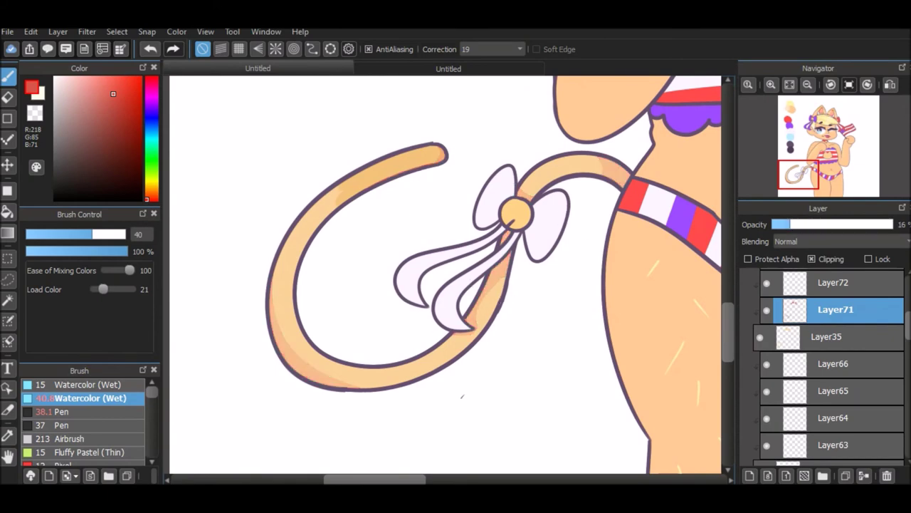
Add deeper red shadows around the ear fluff and on the tail on Layer72, and lower its opacity to 17%
scroll(504, 250, "up", 8)
scroll(504, 250, "right", 3)
left_click(835, 281)
left_click_drag(557, 217, 575, 199)
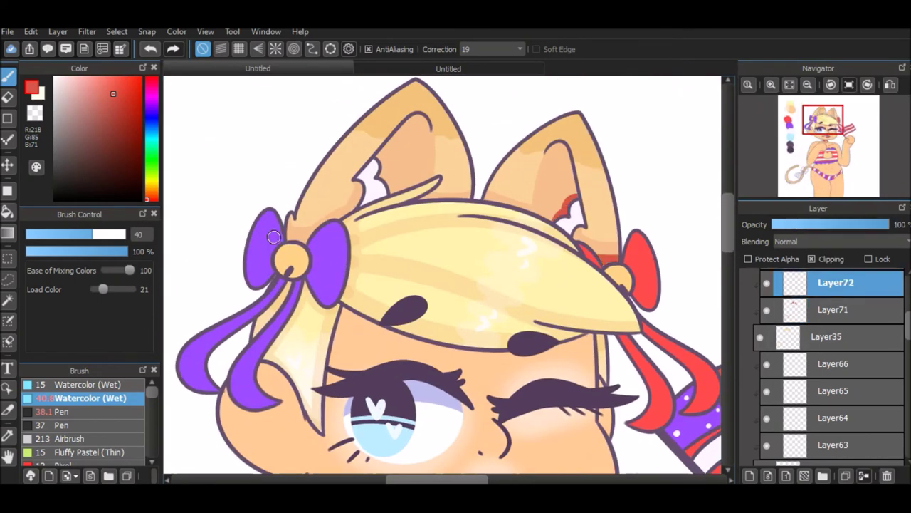
scroll(394, 162, "down", 8)
scroll(643, 232, "left", 3)
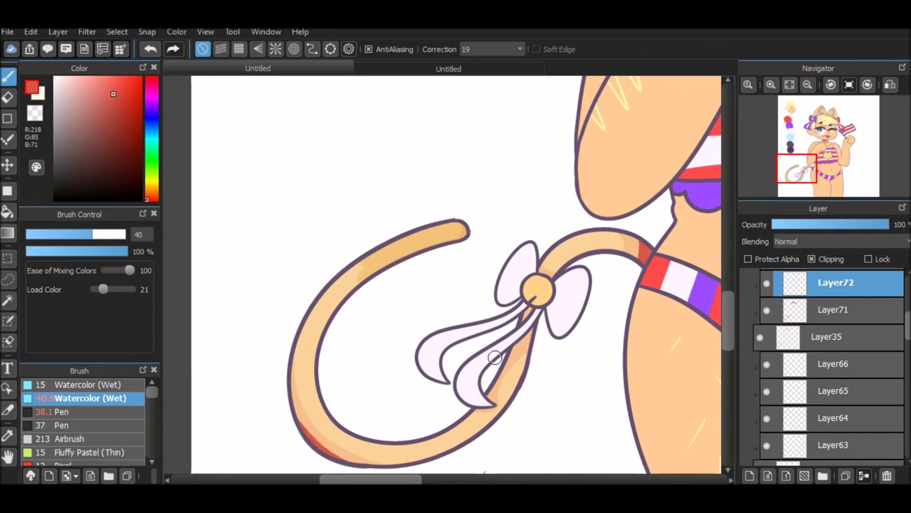
left_click(793, 225)
Draw a small heart inside each ear on Layer72 with the size 15 Watercolor (Wet) brush
scroll(479, 243, "up", 8)
scroll(480, 243, "right", 3)
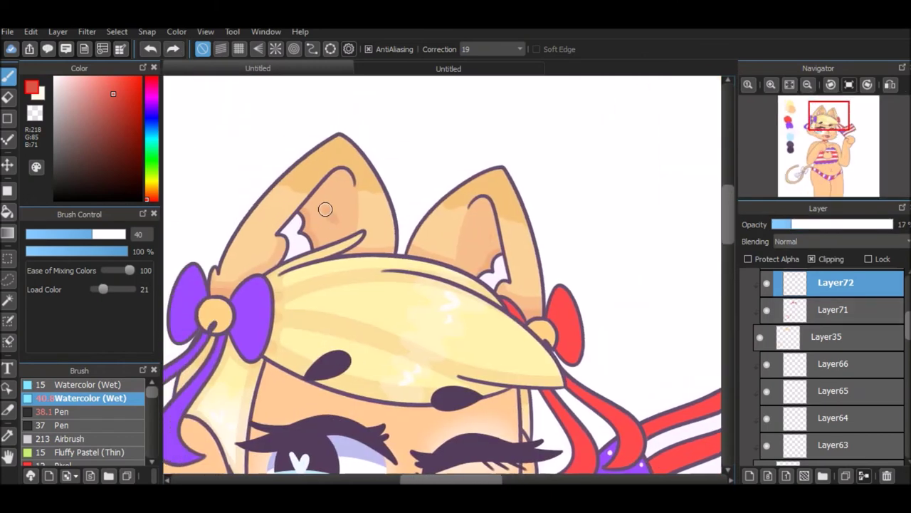
left_click(85, 384)
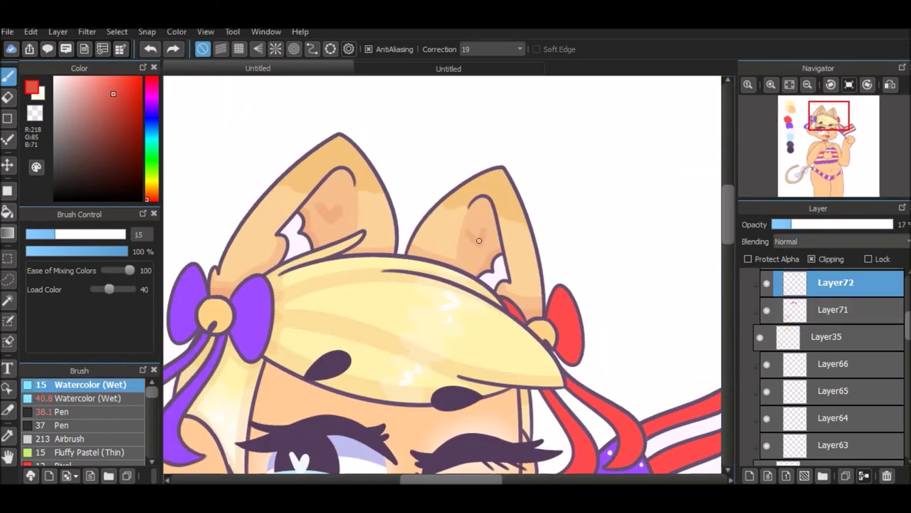
Paint fluffy pale cream highlights (R255 G250 B221) across the ears and tail on Layer73 with the size 40 Watercolor (Wet) brush
left_click(749, 475)
scroll(442, 274, "up", 2)
left_click(84, 77)
left_click(85, 398)
mouse_move(256, 147)
left_mouse_down()
mouse_move(223, 167)
mouse_move(240, 147)
left_mouse_up()
mouse_move(352, 171)
left_mouse_down()
mouse_move(353, 203)
mouse_move(340, 199)
left_mouse_up()
mouse_move(438, 182)
left_mouse_down()
mouse_move(449, 210)
mouse_move(439, 199)
mouse_move(463, 203)
mouse_move(431, 195)
left_mouse_up()
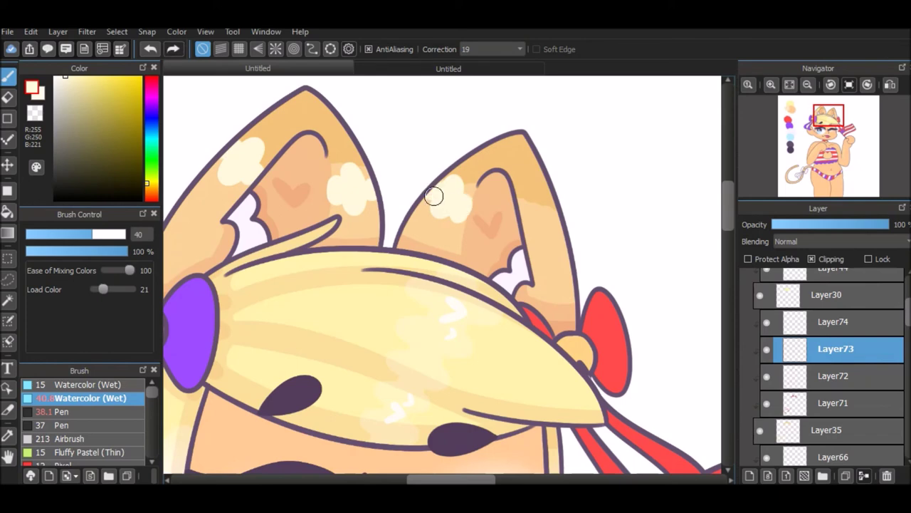
left_click_drag(538, 203, 535, 226)
left_click(800, 178)
mouse_move(306, 350)
left_mouse_down()
mouse_move(326, 349)
mouse_move(327, 360)
left_mouse_up()
Paint small pale shine marks over the ear highlights on Layer74 with the size 15 Watercolor (Wet) brush
left_click(794, 170)
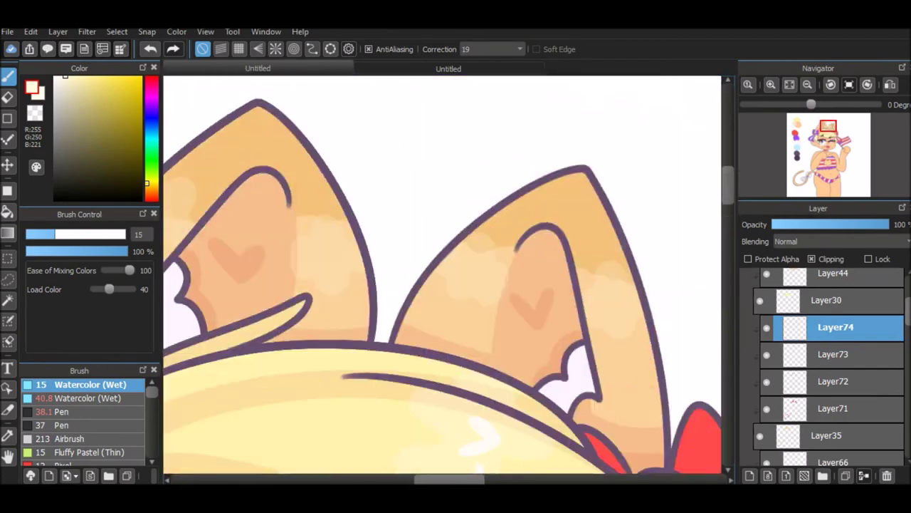
left_click_drag(623, 300, 610, 305)
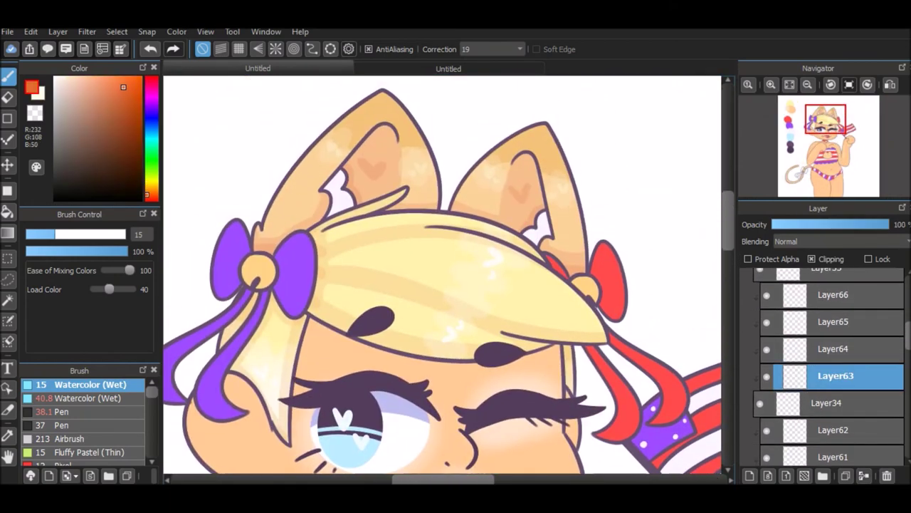
Shade the round bells orange on Layer64 at 28% opacity and add pale highlights to them on Layer65
left_click(90, 398)
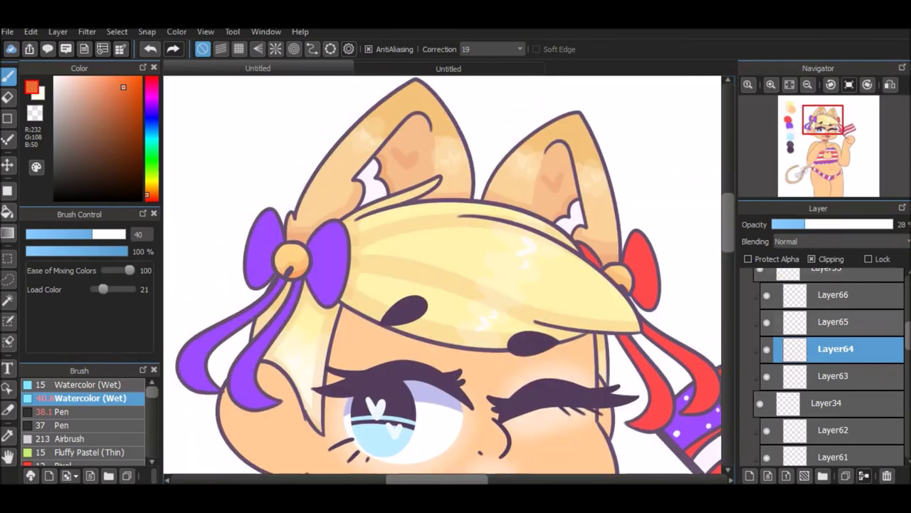
left_click(835, 321)
left_click(152, 184)
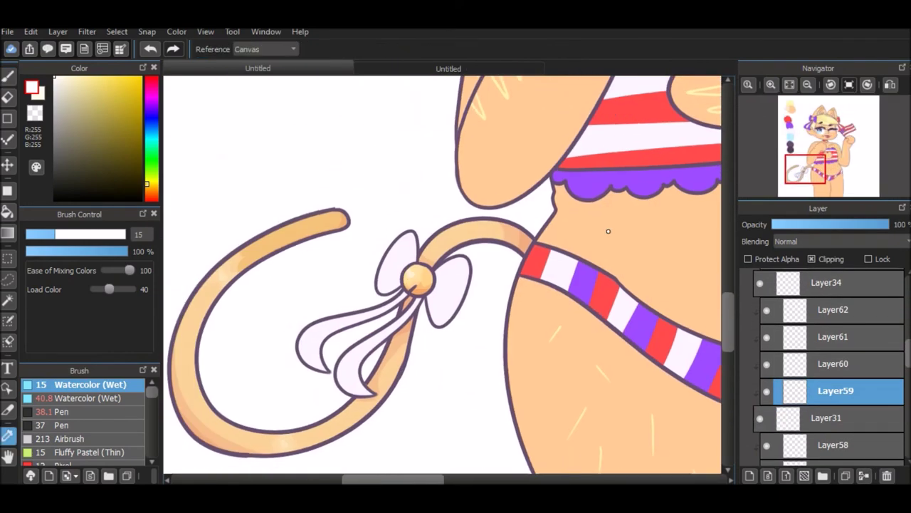
Paint lavender-blue shadows (R137 G137 B202) around the white tail bow's knot and ribbons on Layer59 with the size 40 Watercolor (Wet) brush
key("b")
left_click(85, 398)
left_click_drag(432, 302, 425, 255)
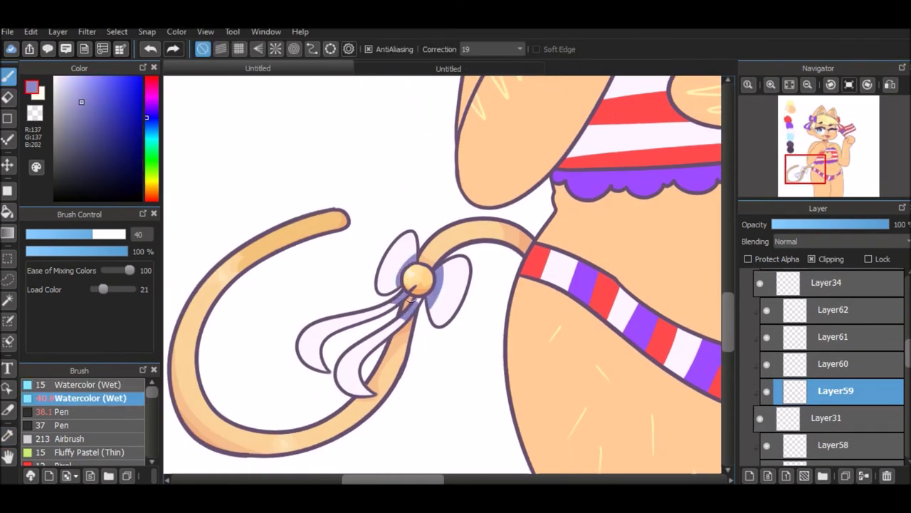
left_click_drag(395, 302, 314, 368)
left_click(78, 385)
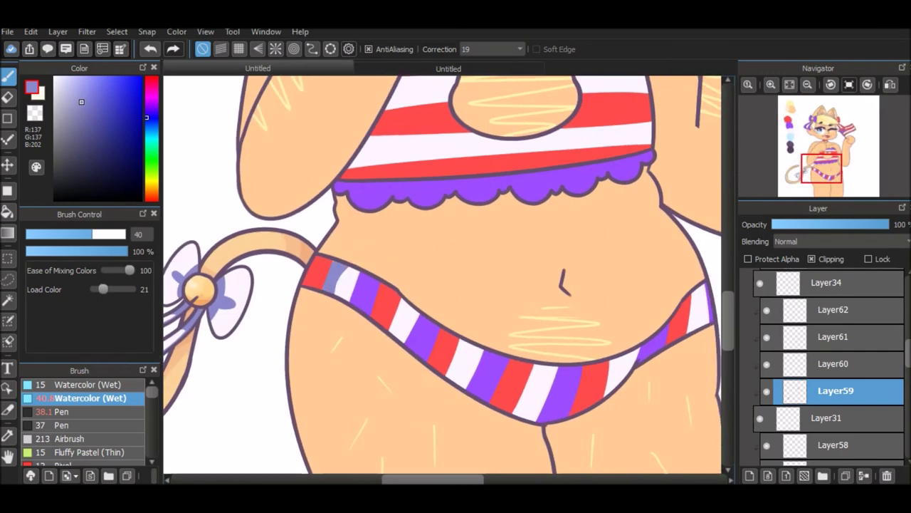
Shade the white stripes of the bottoms and top lavender-blue on Layer59, and set Layer60's opacity to 29%
left_click_drag(623, 378, 522, 420)
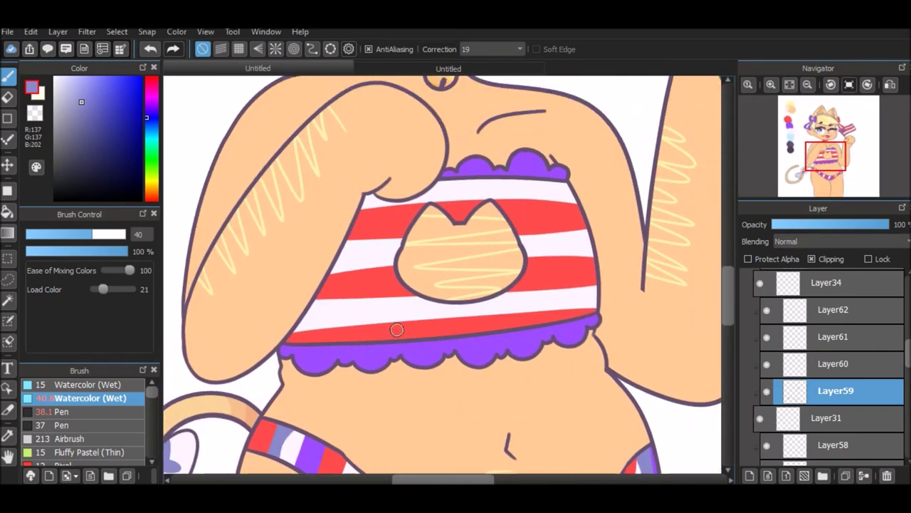
left_click_drag(362, 243, 295, 331)
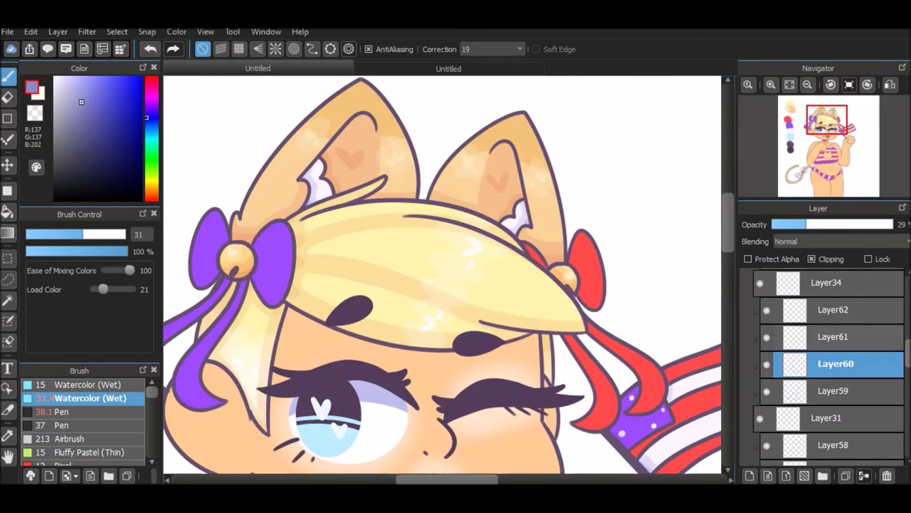
left_click(835, 336)
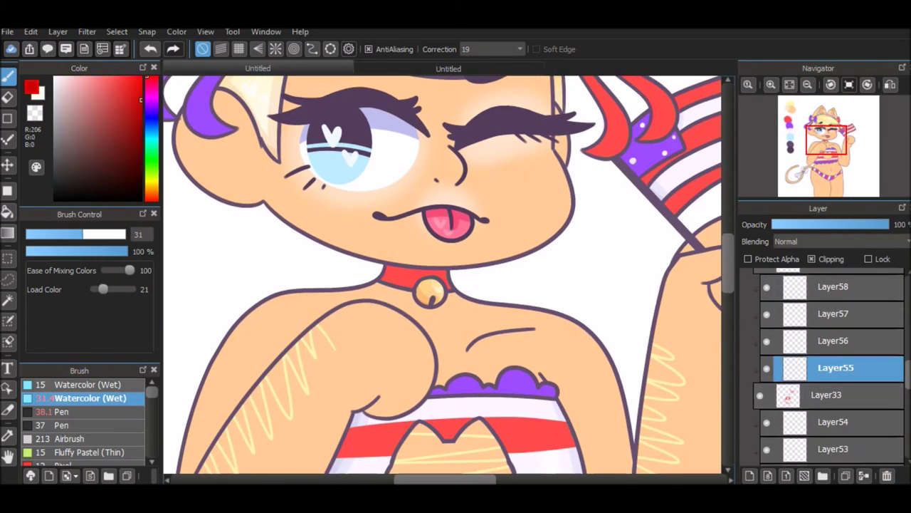
Paint dark red shadows on the collar and the red stripes of the top and bottoms on Layer55, and set its opacity to 27%
left_click_drag(388, 275, 476, 268)
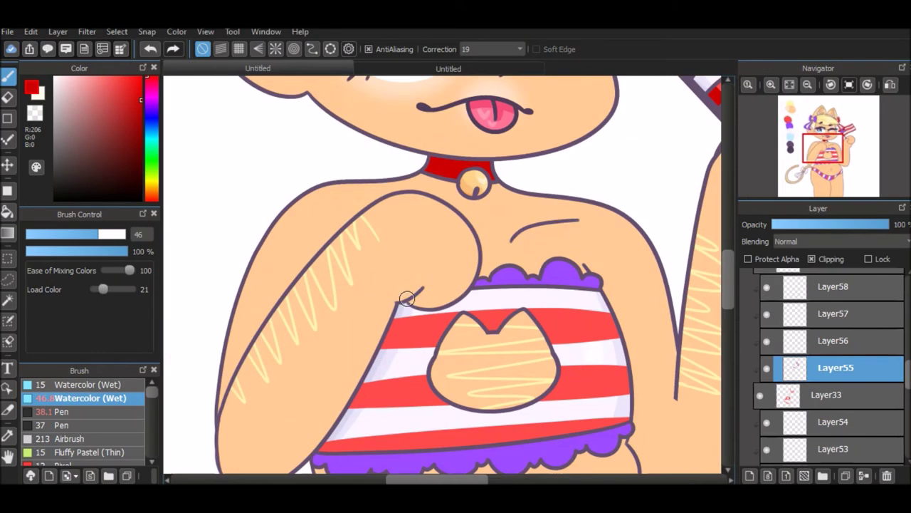
left_click_drag(359, 393, 403, 319)
left_click_drag(597, 285, 623, 384)
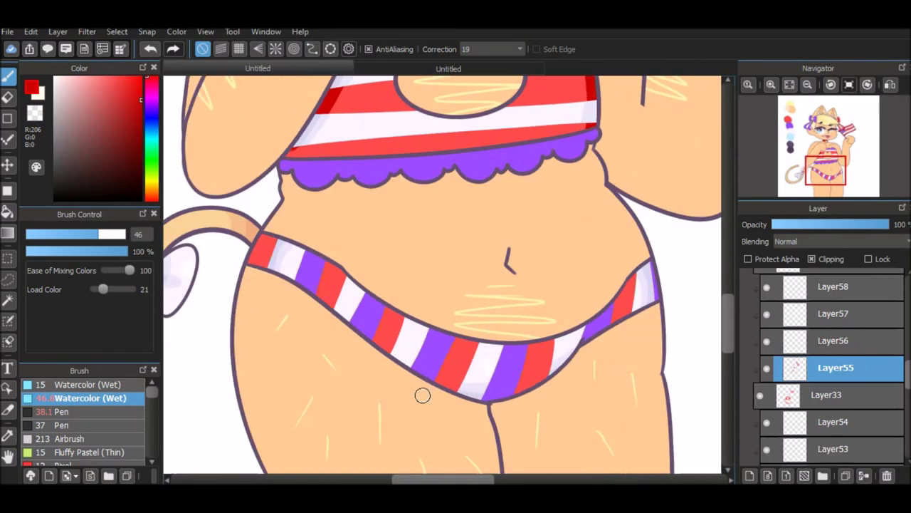
left_click_drag(534, 359, 527, 388)
left_click_drag(267, 237, 251, 260)
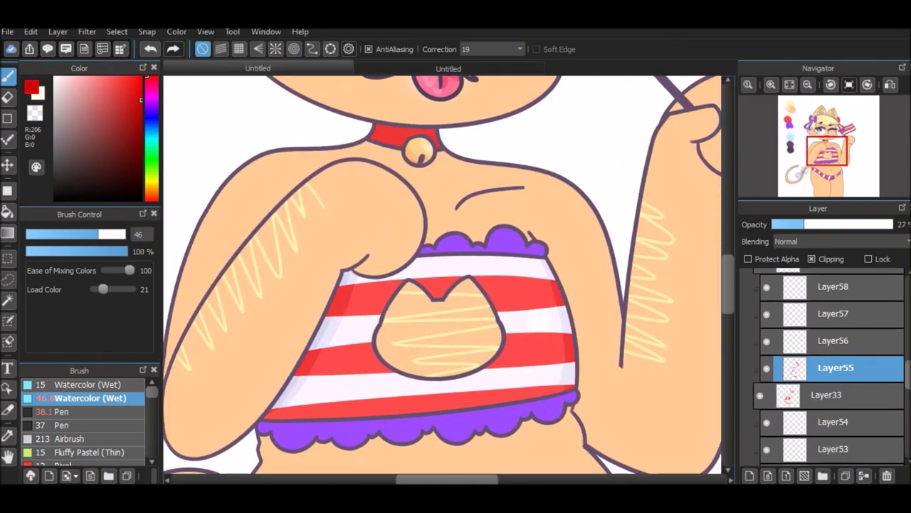
left_click(836, 340)
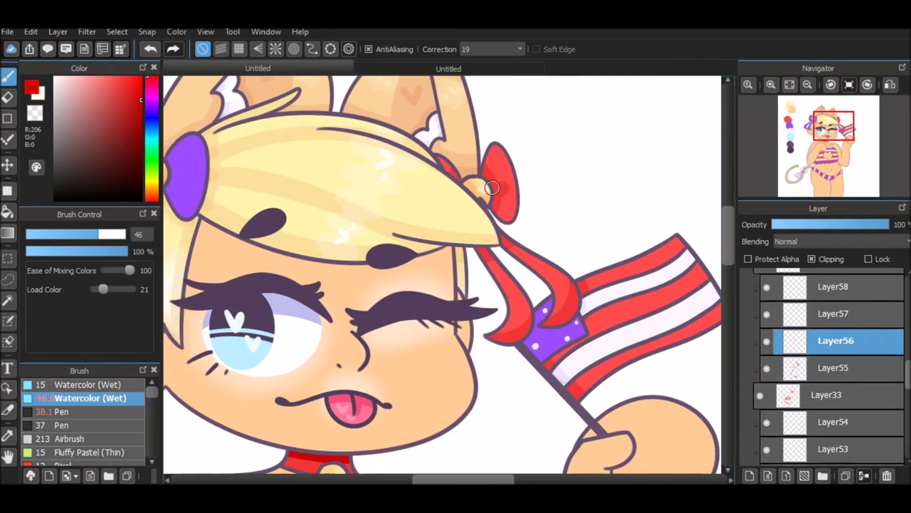
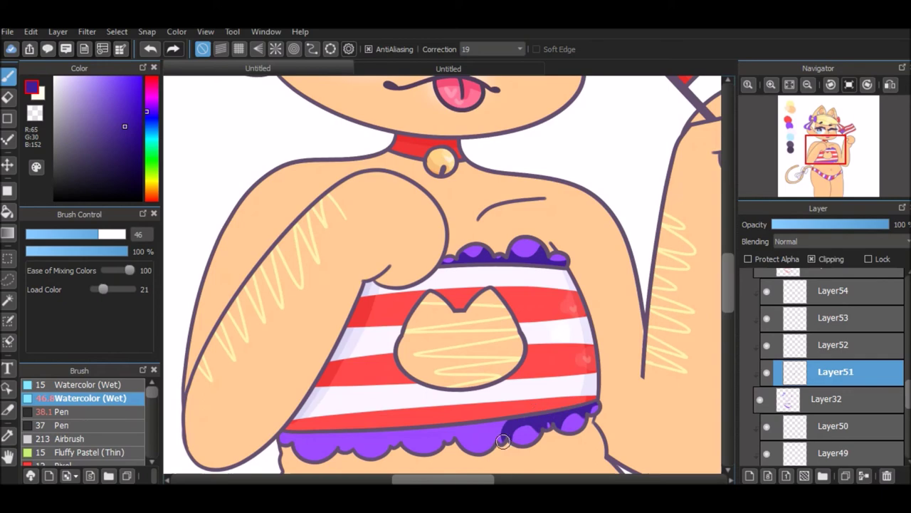
Shade the top's purple frills, the purple hair bow and the flag's starred corner dark purple (R65 G30 B152) on Layer51
mouse_move(488, 426)
left_mouse_down()
mouse_move(449, 443)
mouse_move(294, 455)
mouse_move(349, 453)
left_mouse_up()
scroll(643, 363, "down", 5)
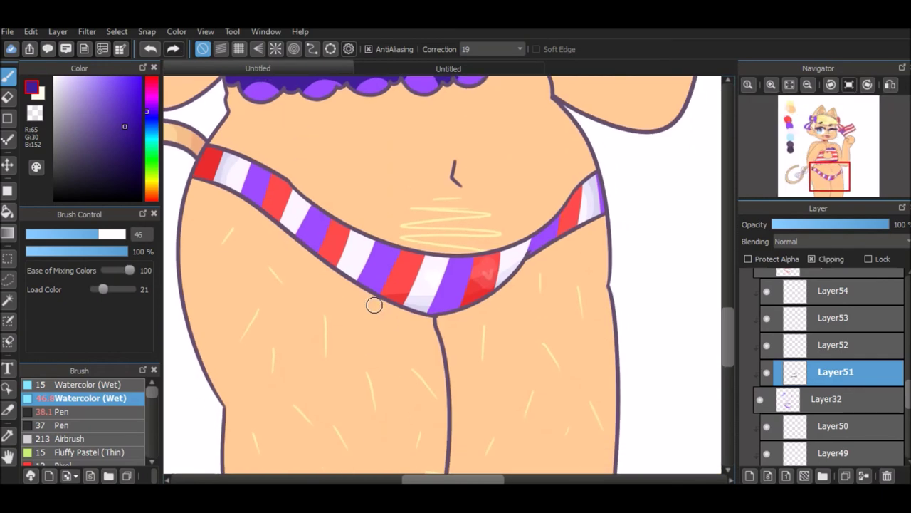
scroll(441, 274, "up", 10)
left_click_drag(292, 151, 281, 224)
left_click_drag(254, 158, 245, 203)
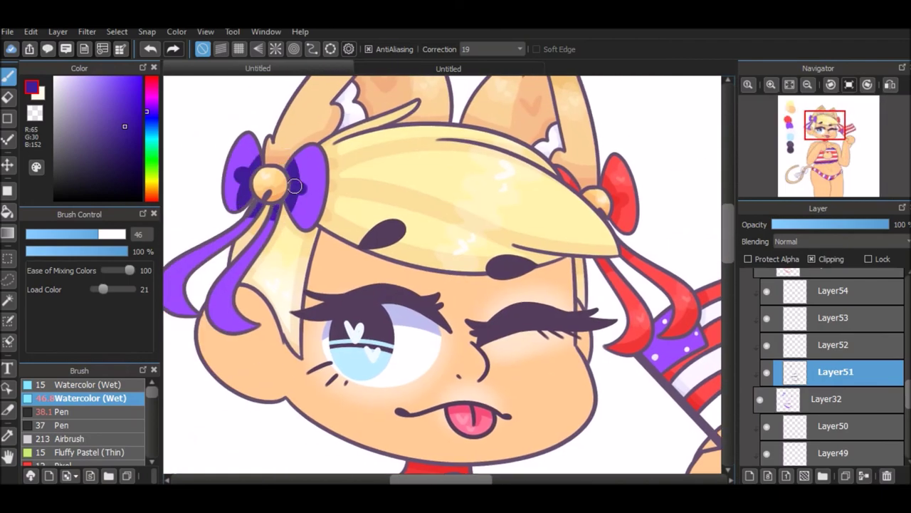
scroll(470, 243, "down", 2)
scroll(470, 243, "up", 2)
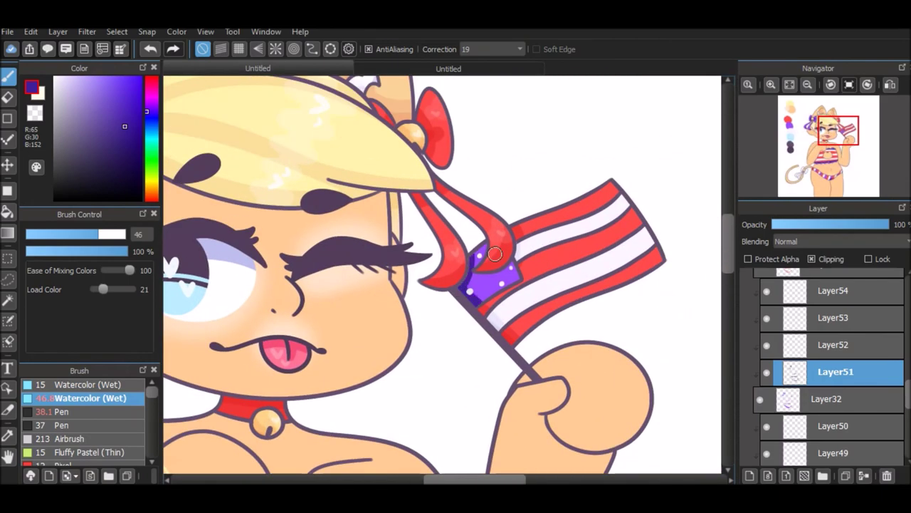
scroll(507, 254, "down", 8)
scroll(427, 271, "up", 10)
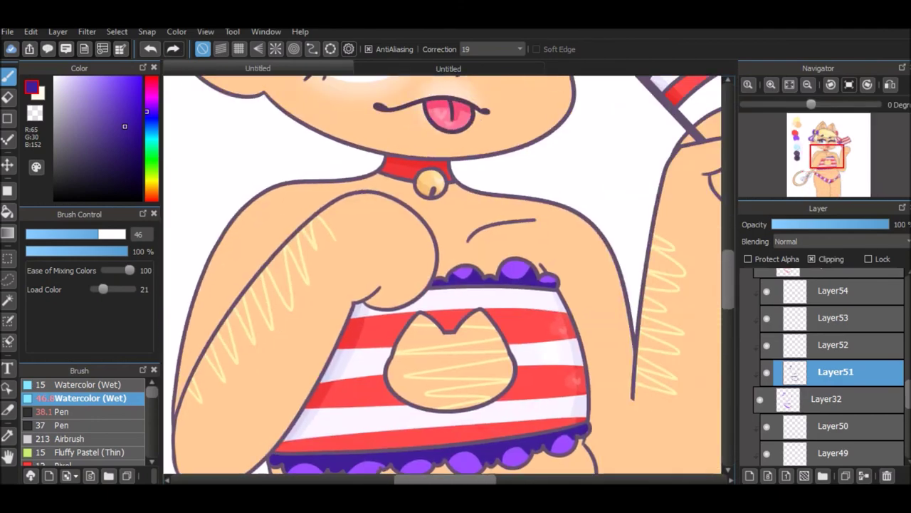
Set Layer51's opacity to 30% and add deeper purple shadows in the frill folds and the bottoms' purple stripes on Layer52
scroll(288, 176, "down", 5)
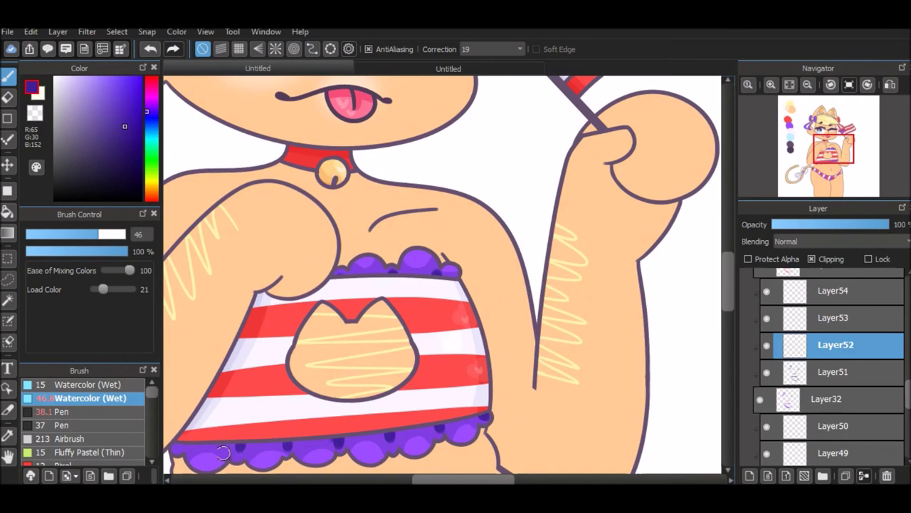
scroll(437, 296, "down", 5)
left_click(833, 372)
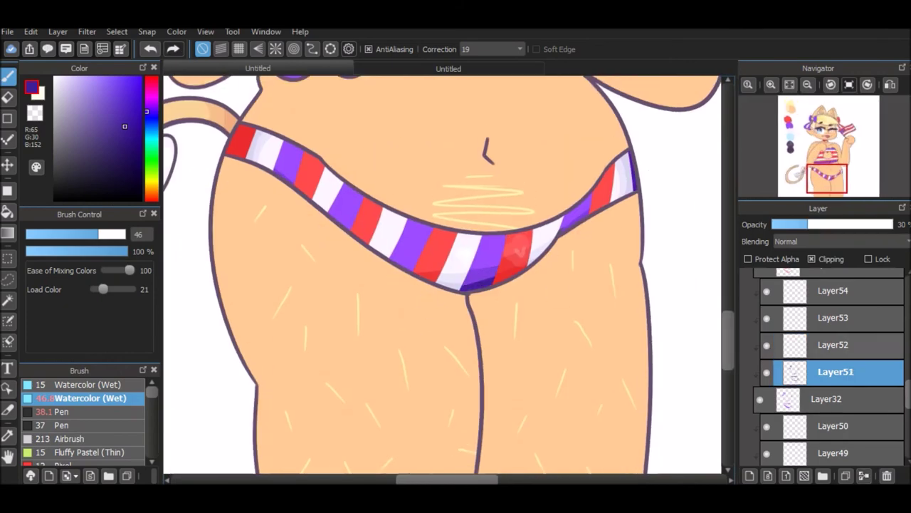
scroll(441, 274, "up", 10)
left_click(833, 345)
scroll(441, 274, "down", 5)
Paint near-white highlights (R248 G246 B255) on the purple parts on Layer53, and set its opacity to 11%
left_click(833, 317)
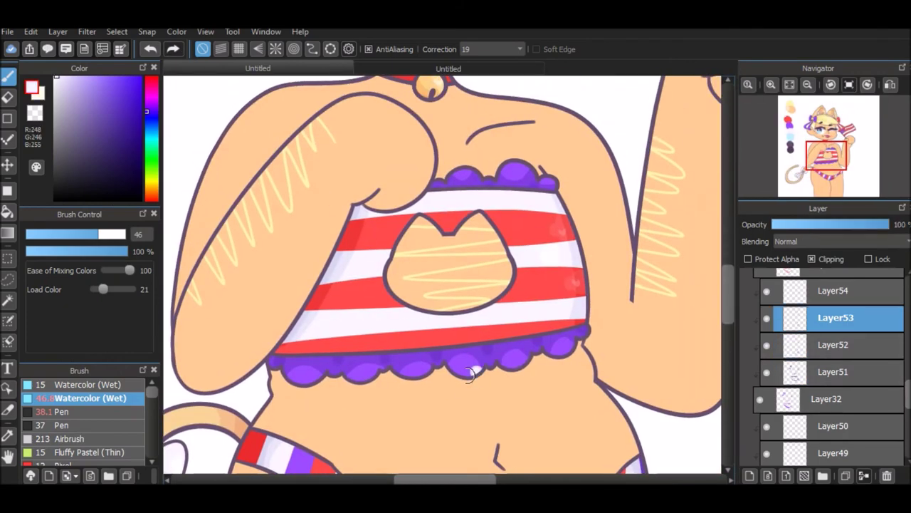
scroll(515, 179, "up", 5)
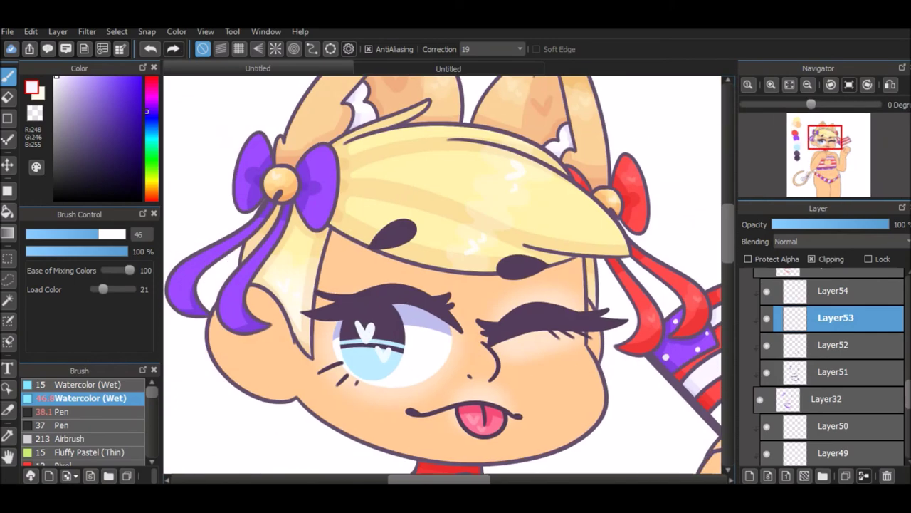
scroll(173, 273, "down", 10)
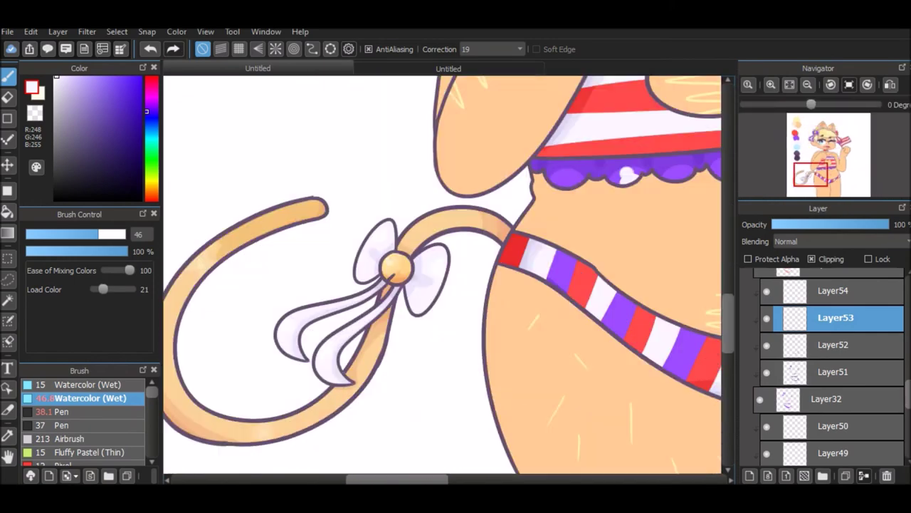
scroll(442, 325, "down", 2)
left_click(443, 326)
scroll(441, 326, "up", 8)
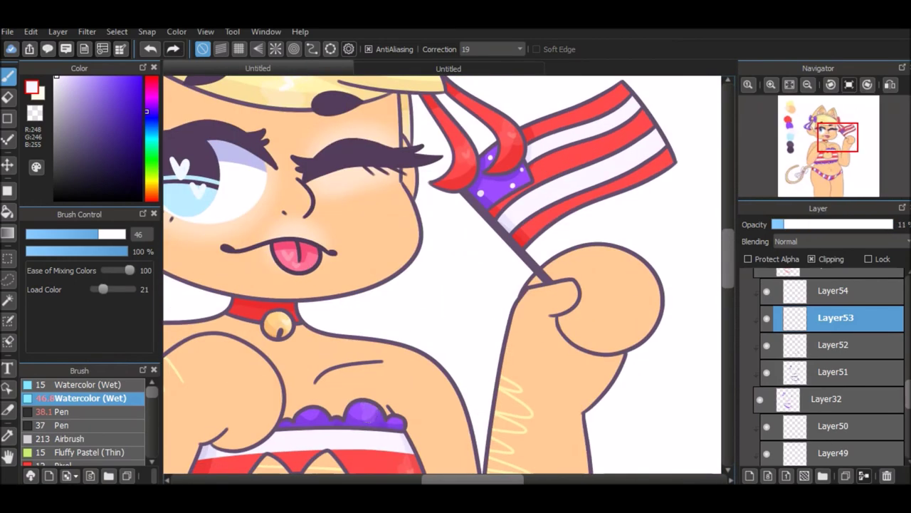
Paint small near-white heart highlights on the purple frills, hair bow and bottoms stripes on Layer54, and set its opacity to 21%
left_click(833, 291)
left_click(78, 384)
scroll(480, 90, "down", 8)
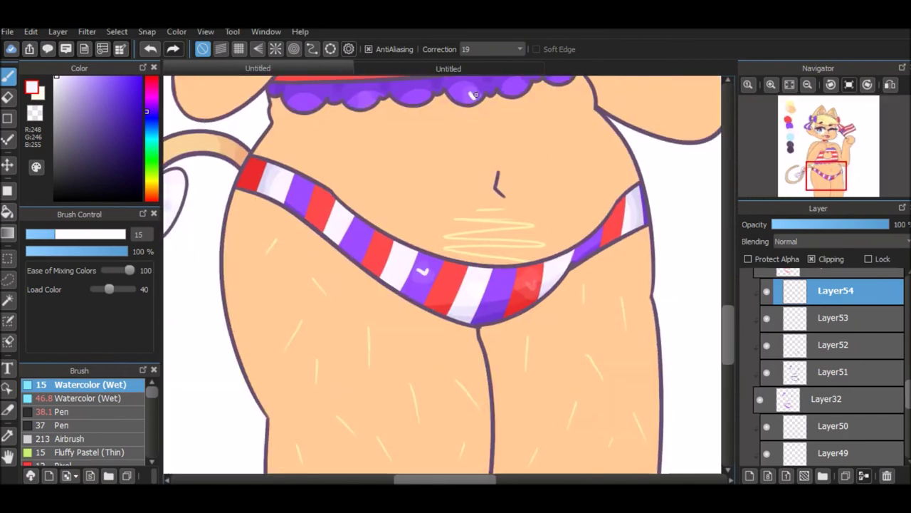
scroll(356, 146, "up", 8)
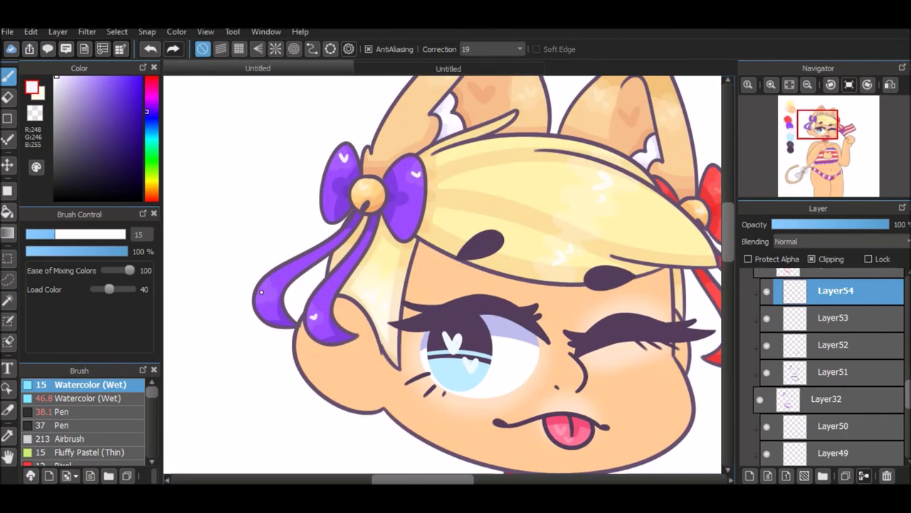
scroll(261, 291, "down", 8)
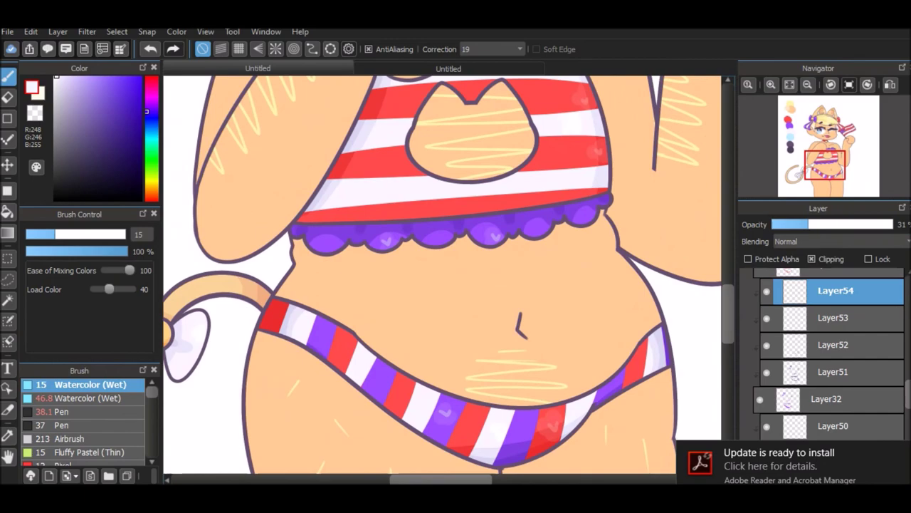
scroll(442, 274, "up", 2)
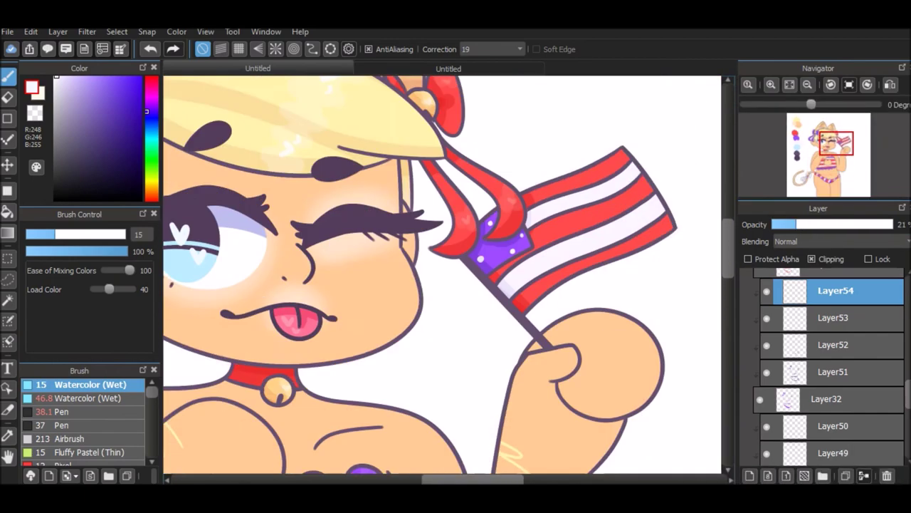
scroll(826, 363, "down", 2)
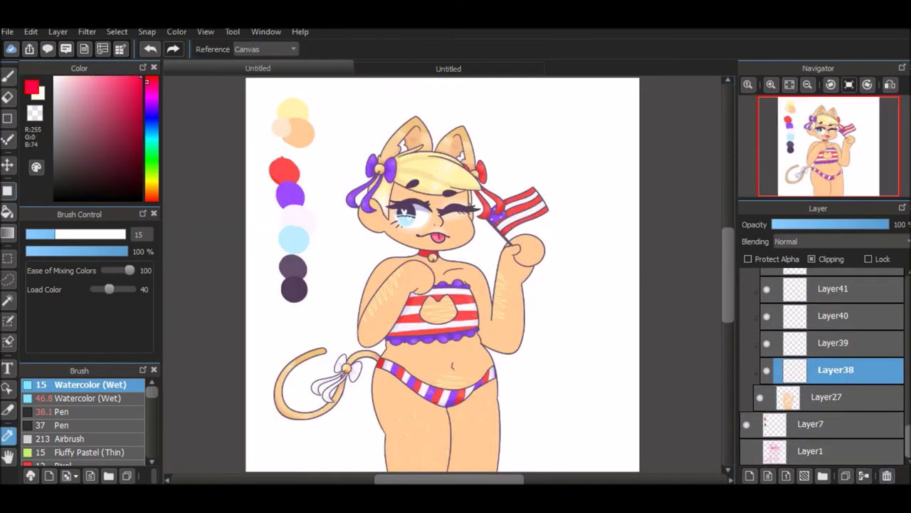
Airbrush pure red (R255 G0 B0) blush on the cheeks, nose, ear, raised hand, elbows, chest, belly and hips on Layer38, and lower its opacity
key("b")
left_click(63, 439)
mouse_move(390, 226)
left_mouse_down()
mouse_move(420, 239)
mouse_move(470, 236)
mouse_move(443, 217)
left_mouse_up()
left_click_drag(511, 248, 532, 265)
left_click_drag(528, 335, 507, 343)
mouse_move(365, 333)
left_mouse_down()
mouse_move(370, 377)
mouse_move(386, 435)
left_mouse_up()
mouse_move(465, 360)
left_mouse_down()
mouse_move(387, 372)
mouse_move(446, 319)
mouse_move(454, 346)
mouse_move(472, 349)
mouse_move(439, 365)
left_mouse_up()
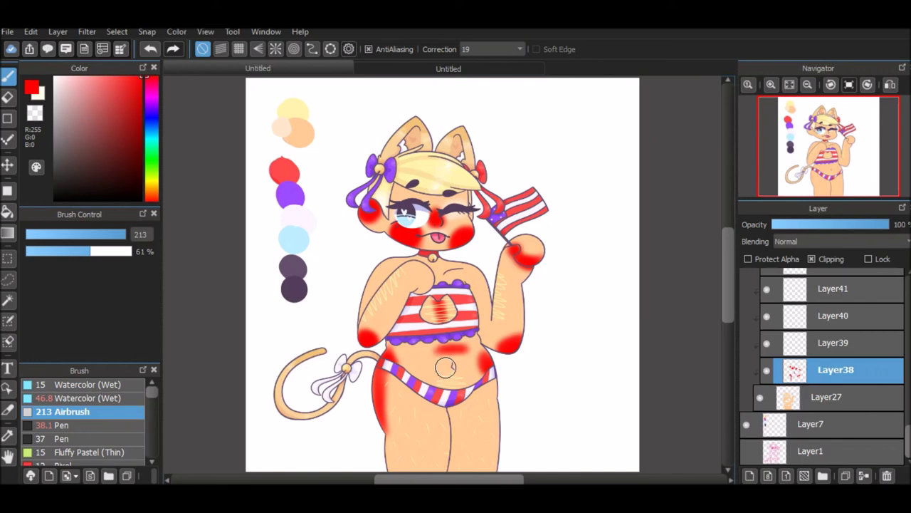
left_click_drag(482, 443, 450, 298)
mouse_move(459, 313)
left_mouse_down()
mouse_move(450, 297)
mouse_move(402, 312)
left_mouse_up()
left_click_drag(887, 225, 777, 224)
Airbrush a second, smaller layer of red blush on Layer39 and set its opacity to 24%
left_click(833, 342)
left_click(833, 369)
left_click(833, 342)
left_click(481, 155)
left_click(417, 160)
left_click(840, 241)
left_click_drag(887, 224, 783, 225)
Paint solid red watercolor shadows under the hair, around the nose and ear, and on the neck, collarbone and fist on Layer40
scroll(448, 278, "up", 2)
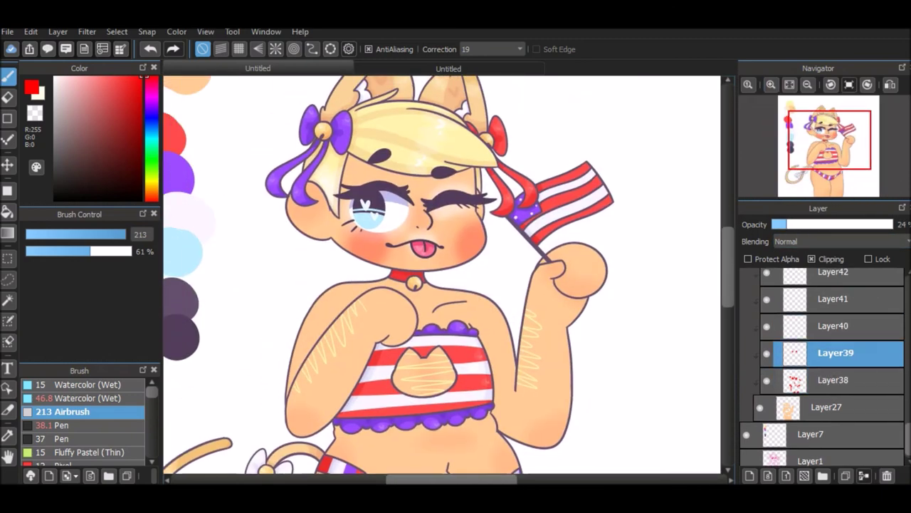
left_click(833, 326)
left_click(82, 398)
left_click_drag(348, 160, 476, 169)
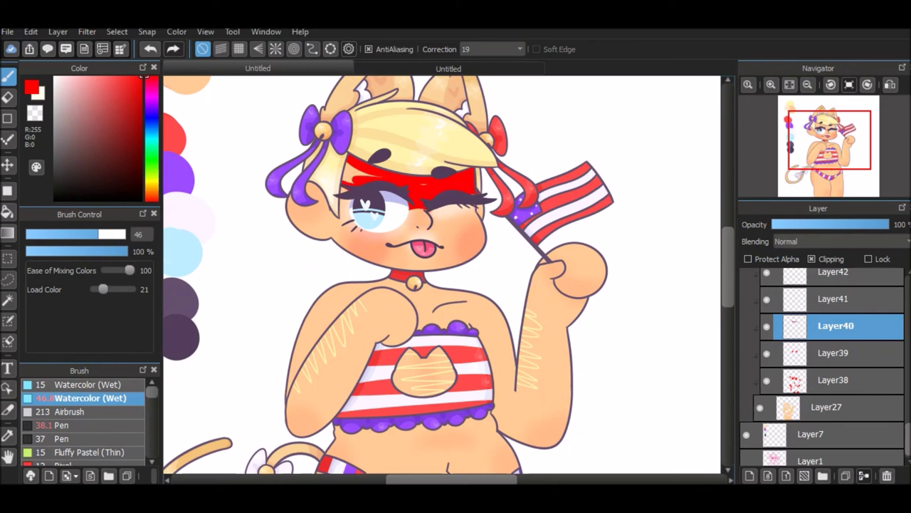
key("ctrl+z")
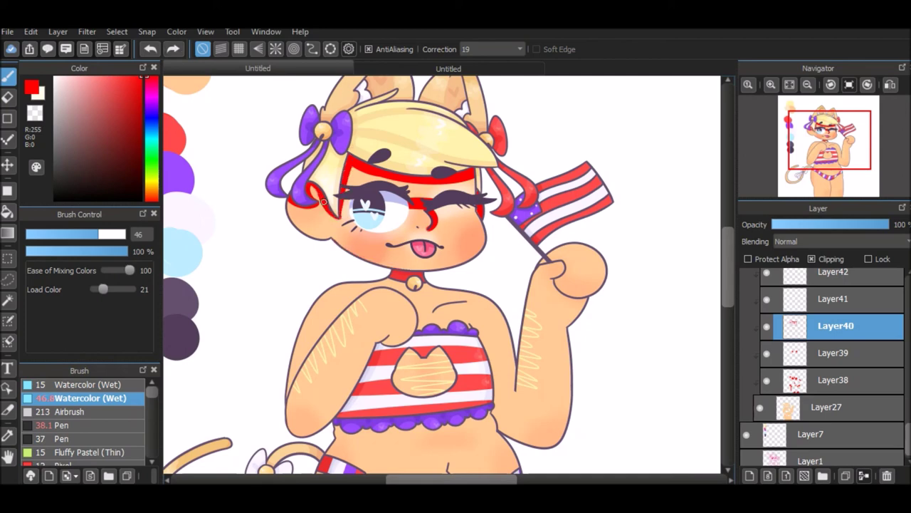
left_click_drag(464, 297, 431, 311)
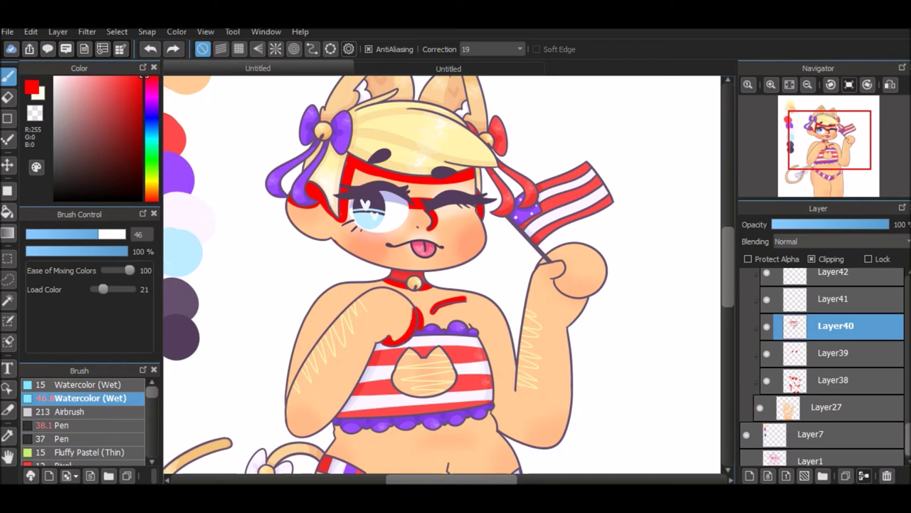
Outline and fill red shadows on both upper arms and along the underside of the bent forearm on Layer40
left_click_drag(518, 361, 548, 446)
key("g")
left_click(514, 398)
key("b")
mouse_move(299, 316)
left_mouse_down()
mouse_move(324, 333)
mouse_move(311, 376)
left_mouse_up()
left_click(34, 113)
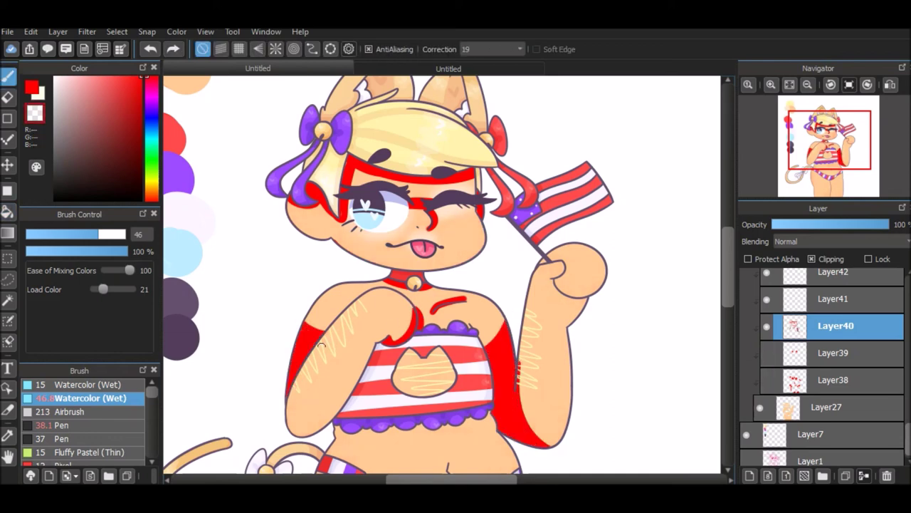
left_click_drag(371, 342, 288, 431)
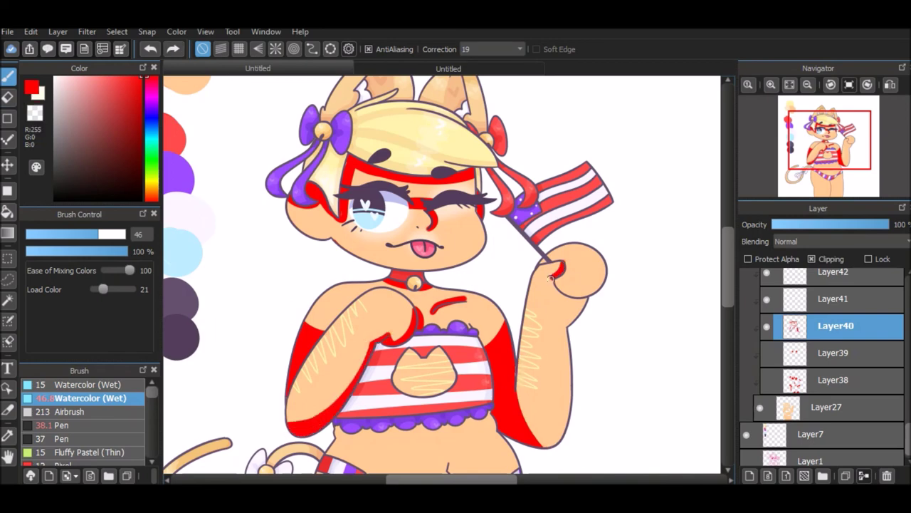
Paint red shadows on the raised hand, inside the chest cutout, at the navel and beneath the top's frill on Layer40
left_click_drag(553, 279, 594, 297)
key("ctrl+z")
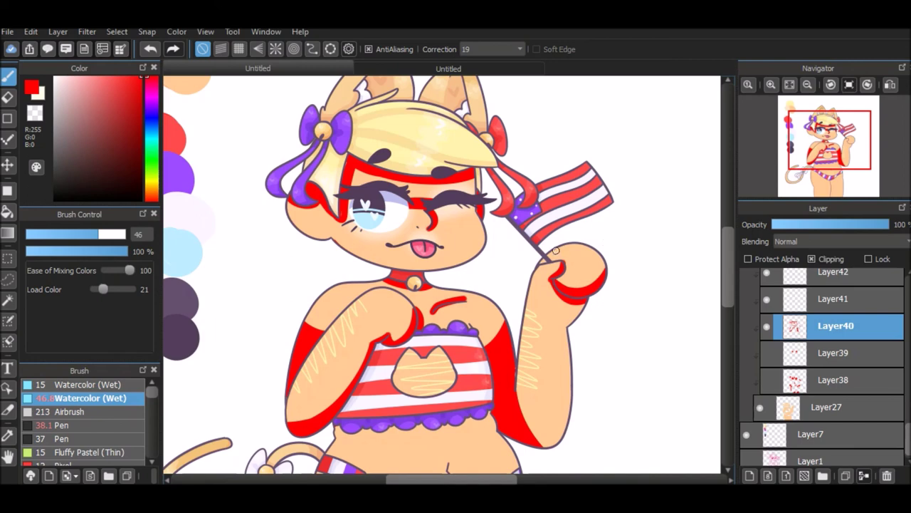
scroll(442, 274, "down", 3)
left_click_drag(442, 242, 443, 277)
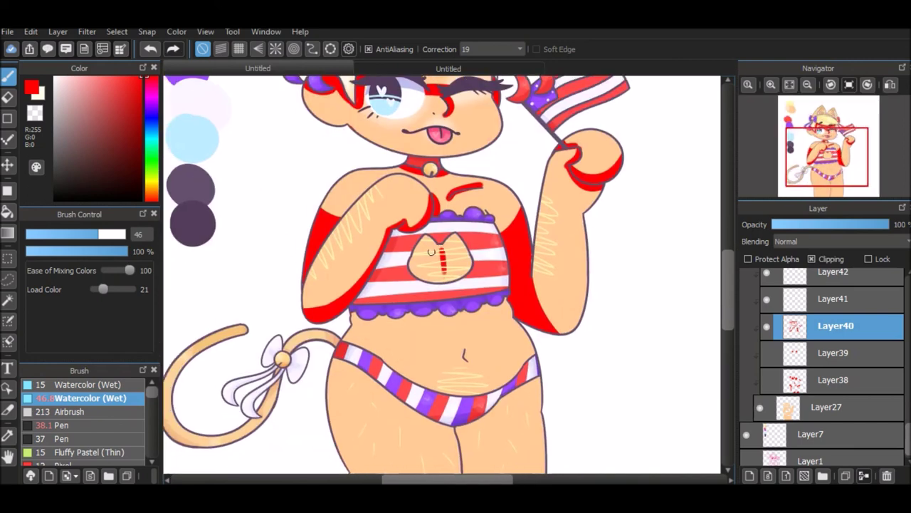
left_click_drag(352, 324, 511, 314)
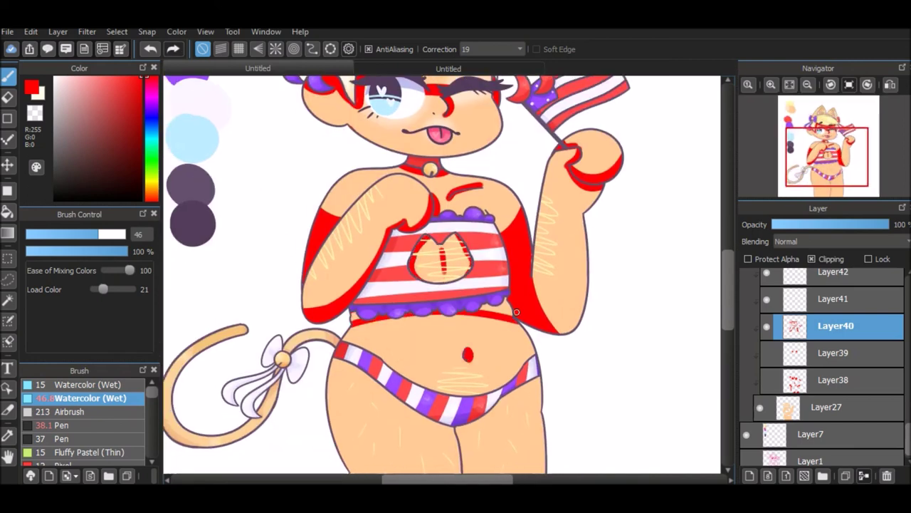
left_click_drag(361, 312, 357, 316)
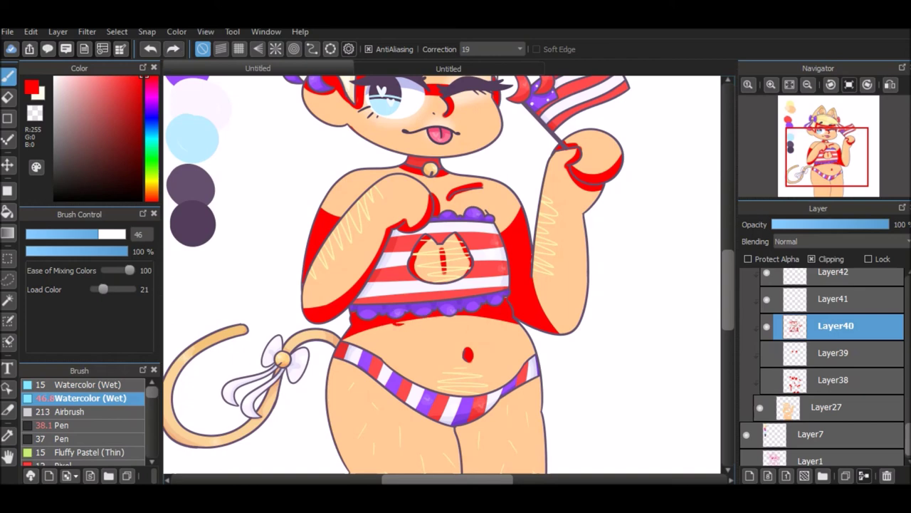
Paint red shadows below the bottoms, along the outer thigh and between the legs, and lower Layer40's opacity
mouse_move(384, 398)
left_mouse_down()
mouse_move(462, 428)
mouse_move(509, 397)
left_mouse_up()
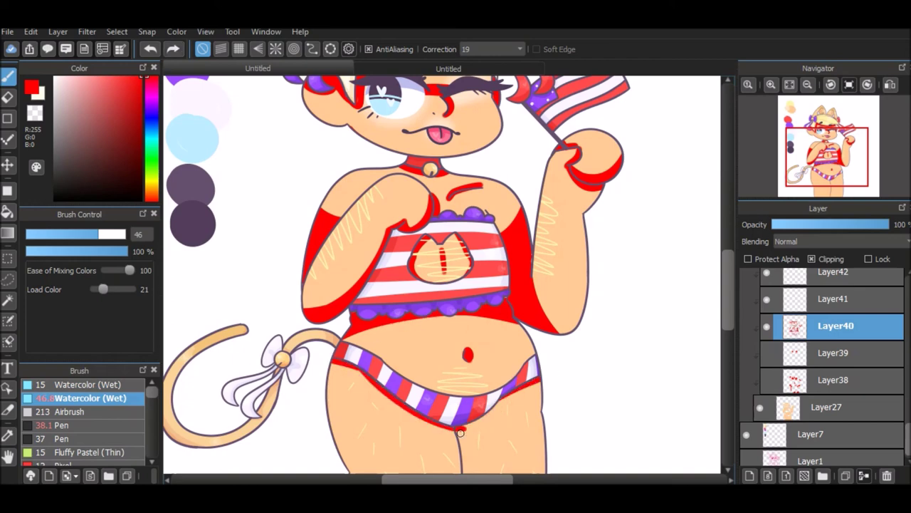
left_click_drag(463, 430, 467, 472)
scroll(441, 274, "down", 5)
left_click_drag(463, 229, 471, 341)
key("ctrl+z")
left_click_drag(459, 245, 466, 339)
mouse_move(534, 188)
left_mouse_down()
mouse_move(334, 186)
mouse_move(388, 193)
left_mouse_up()
left_click_drag(329, 203, 353, 339)
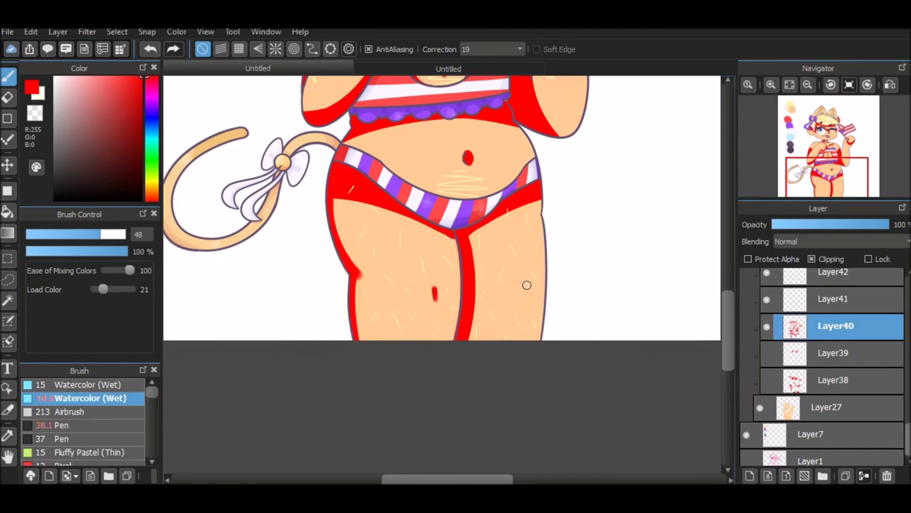
scroll(539, 214, "up", 5)
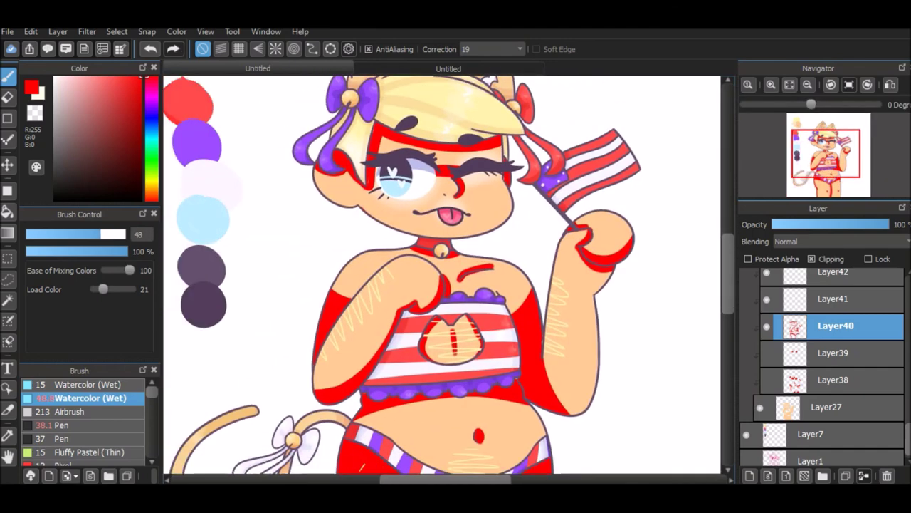
left_click_drag(886, 224, 788, 224)
Add a second level of red shadow between the eyes and on both upper arms on Layer41
left_click(833, 298)
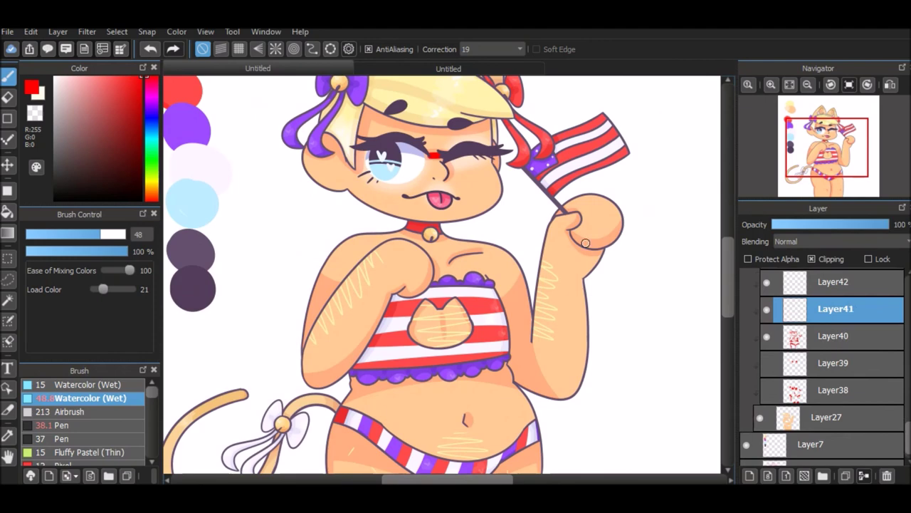
left_click_drag(529, 326, 524, 388)
key("g")
left_click(313, 328)
key("b")
Add deeper red shadows between the thighs and under the hair on Layer41, and set its opacity to 14%
scroll(440, 379, "down", 5)
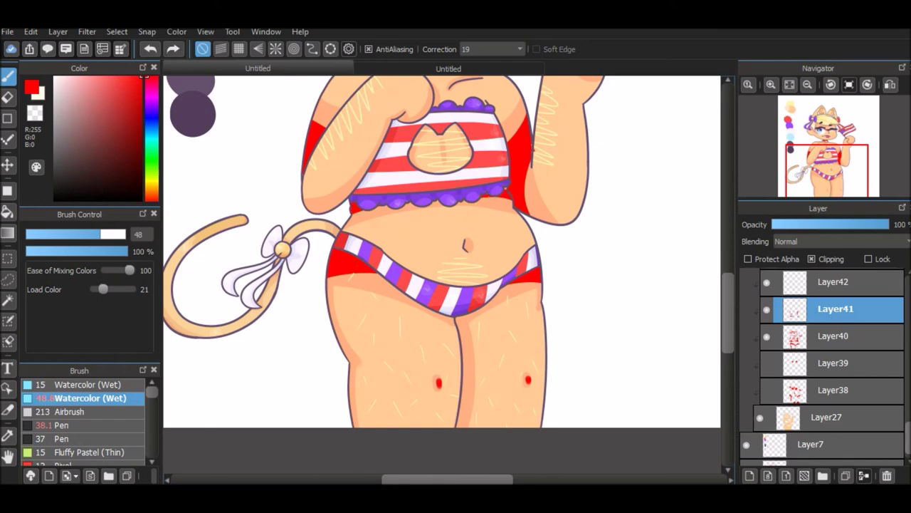
left_click_drag(460, 317, 460, 427)
key("ctrl+z")
key("ctrl+y")
scroll(442, 278, "up", 5)
scroll(441, 277, "up", 2)
key("ctrl+z")
left_click_drag(375, 152, 498, 169)
left_click_drag(887, 225, 783, 224)
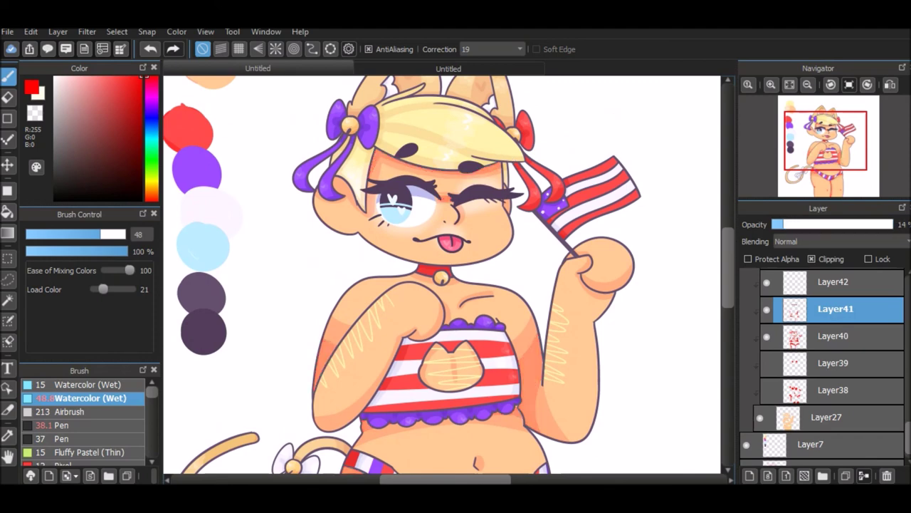
Soften the skin shadows on Layer40 and Layer41 with a transparent airbrush, reducing Layer41's opacity to 8%
left_click(833, 281)
left_click(833, 336)
left_click(835, 309)
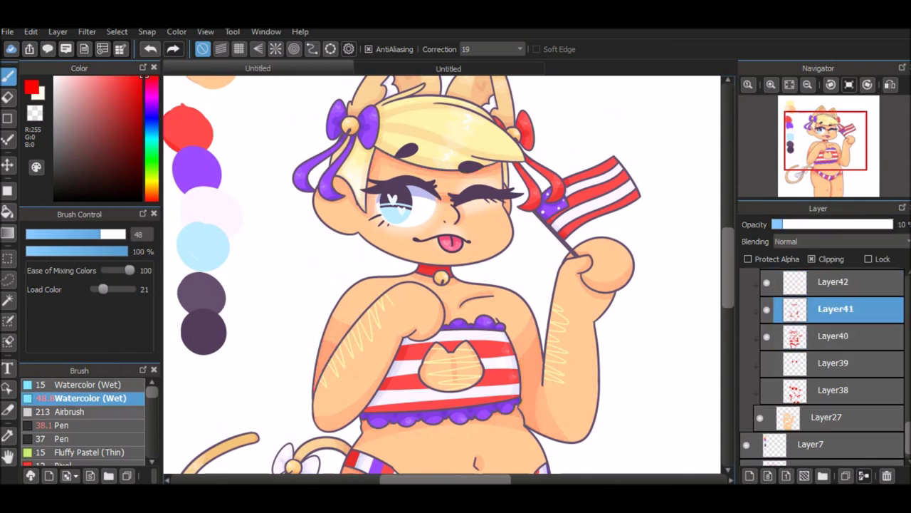
left_click(69, 411)
left_click(833, 335)
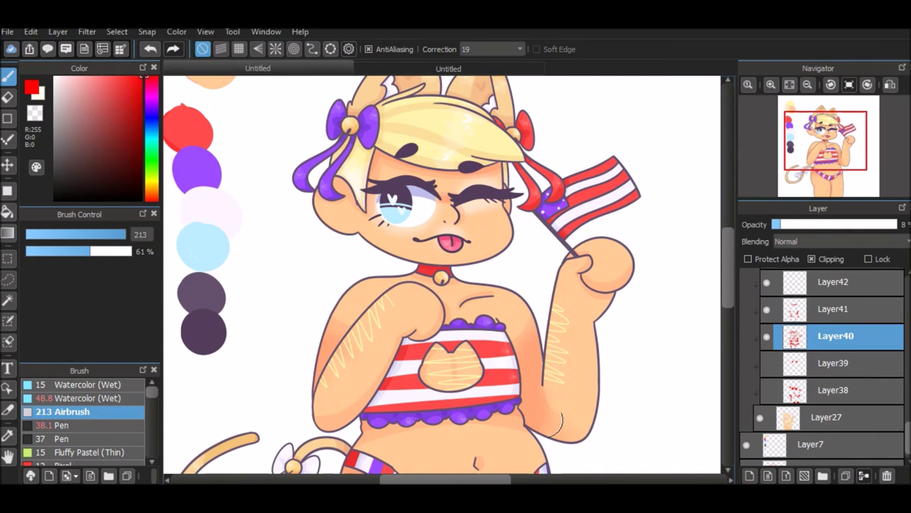
key("alt+bracketright")
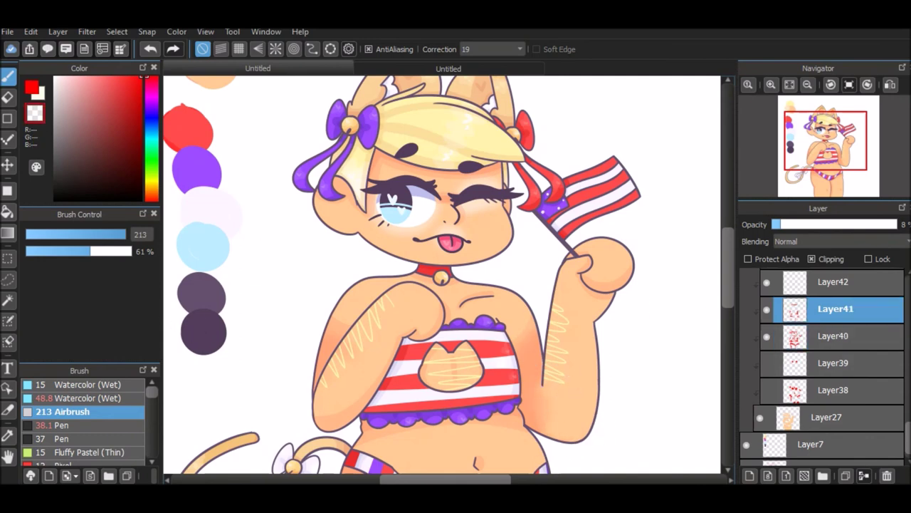
key("alt+bracketright")
key("alt+bracketleft")
key("alt+bracketleft")
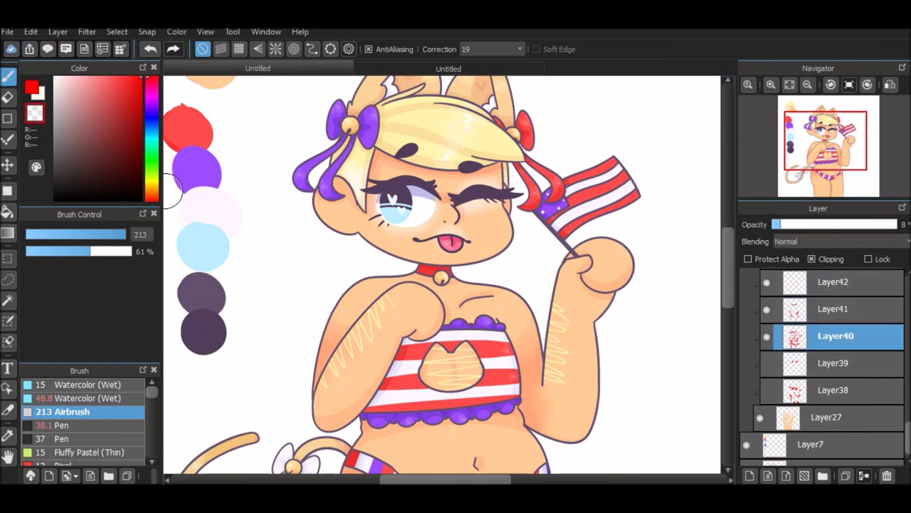
scroll(441, 274, "down", 5)
scroll(442, 274, "up", 4)
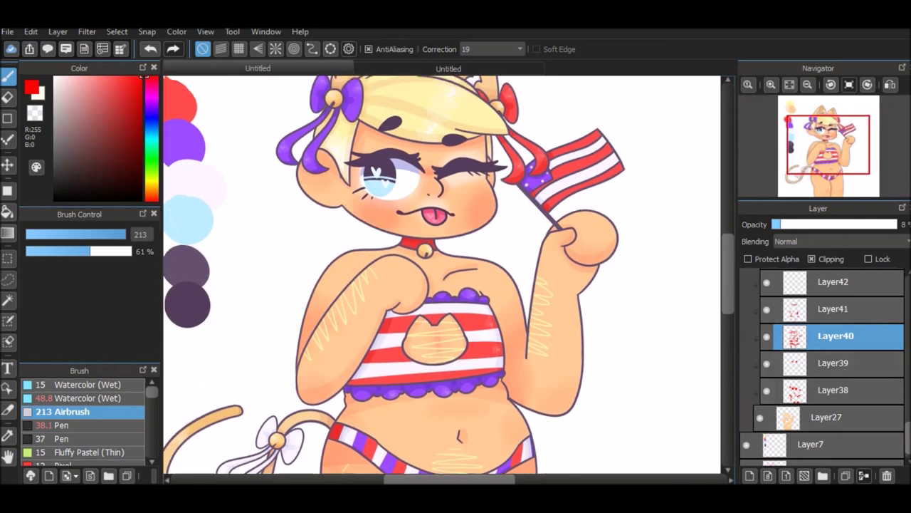
Paint pale peach (R255 G234 B201) highlights on the nose, cheeks and raised hand with the wet watercolor brush on Layer42
key("alt+bracketleft")
key("alt+bracketright")
key("alt+bracketright")
key("alt+bracketright")
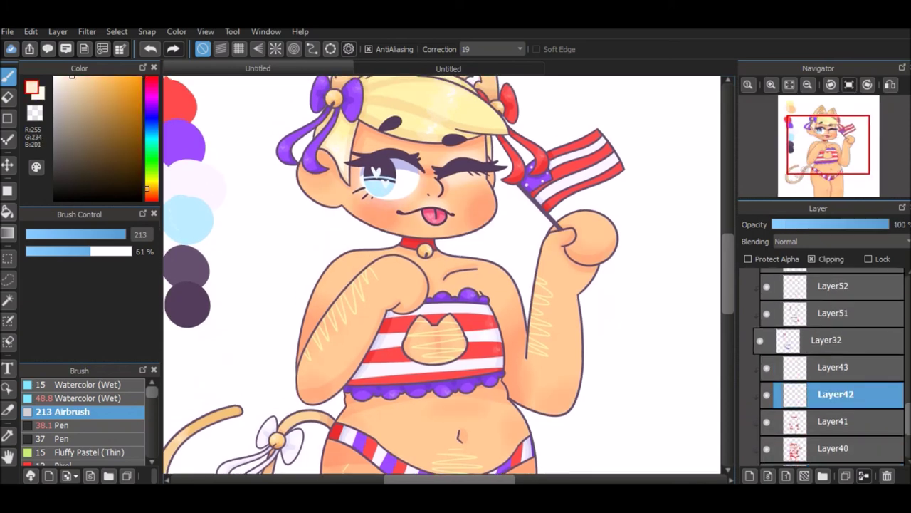
left_click(78, 398)
scroll(443, 131, "up", 3)
mouse_move(398, 281)
left_mouse_down()
mouse_move(413, 299)
mouse_move(397, 281)
left_mouse_up()
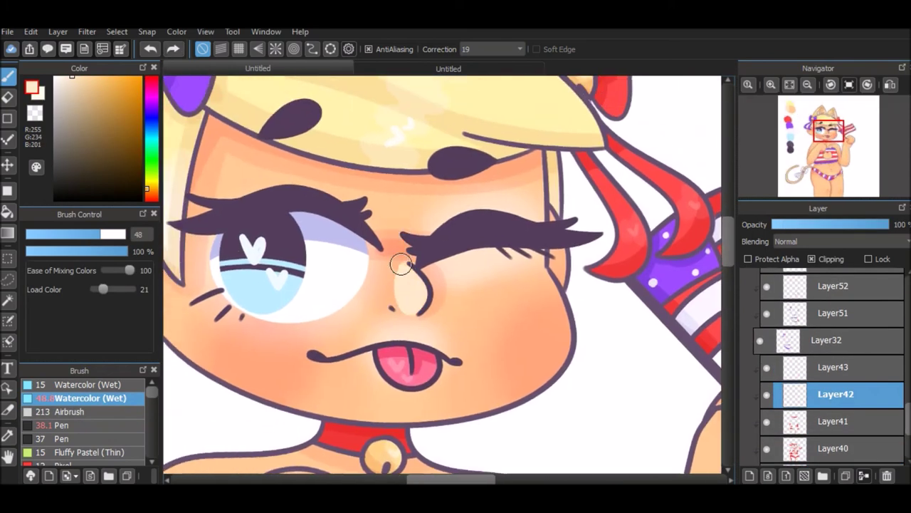
mouse_move(563, 359)
left_mouse_down()
mouse_move(559, 318)
mouse_move(545, 342)
left_mouse_up()
scroll(544, 341, "down", 3)
left_click_drag(285, 324, 303, 350)
scroll(646, 244, "up", 2)
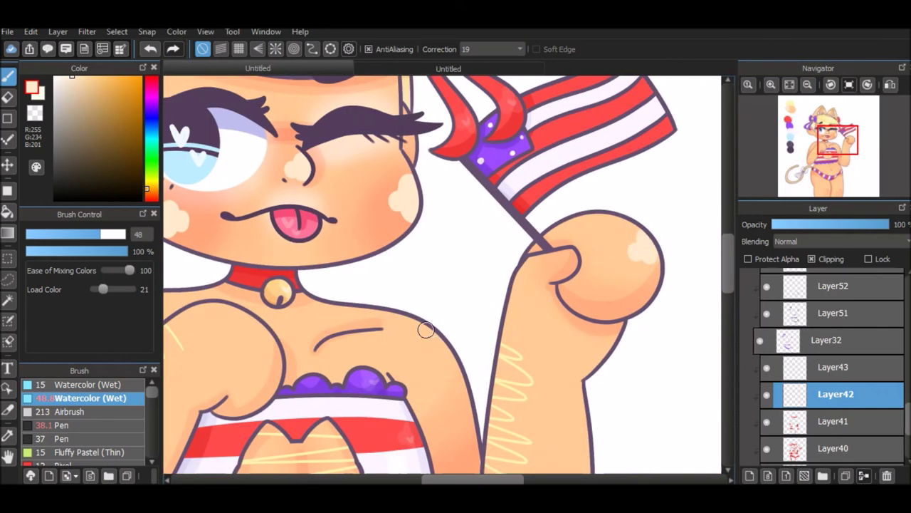
Add pale peach highlights to the shoulders, fist, forearms and chest cutout on Layer42
scroll(420, 342, "left", 3)
left_click_drag(445, 323, 430, 307)
scroll(430, 306, "down", 5)
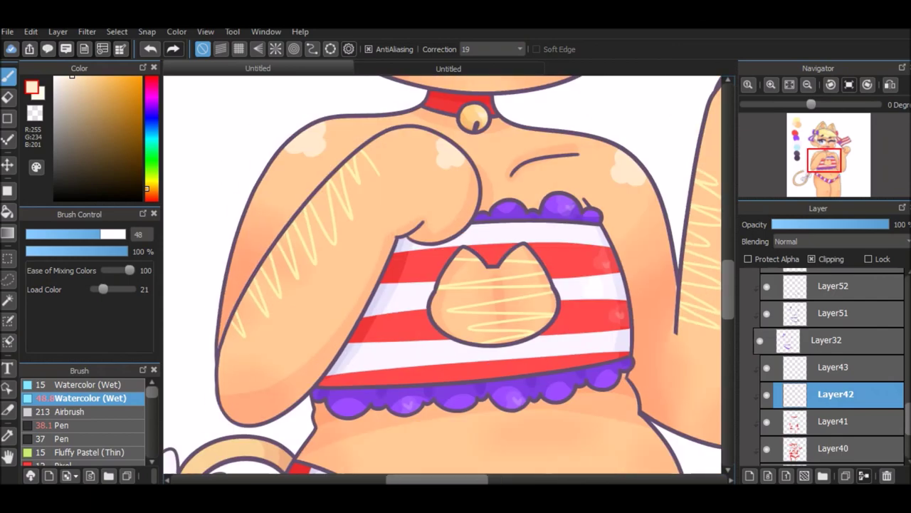
scroll(588, 332, "up", 4)
left_click_drag(588, 331, 611, 338)
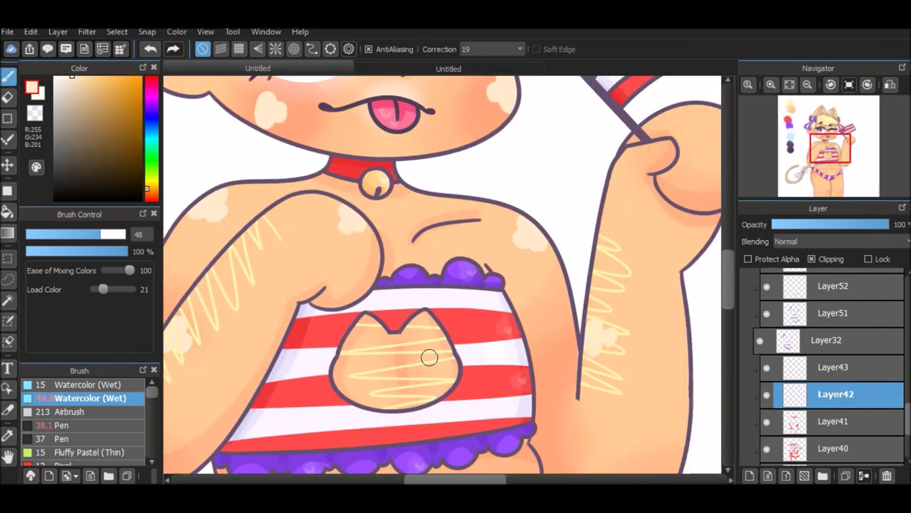
left_click_drag(371, 367, 368, 369)
Add pale peach highlights to the sides of the waist, the outer thighs and beside the knees on Layer42
scroll(372, 368, "down", 3)
left_click_drag(518, 293, 521, 298)
left_click(197, 295)
scroll(198, 295, "down", 4)
left_click(510, 347)
left_click_drag(335, 356, 338, 335)
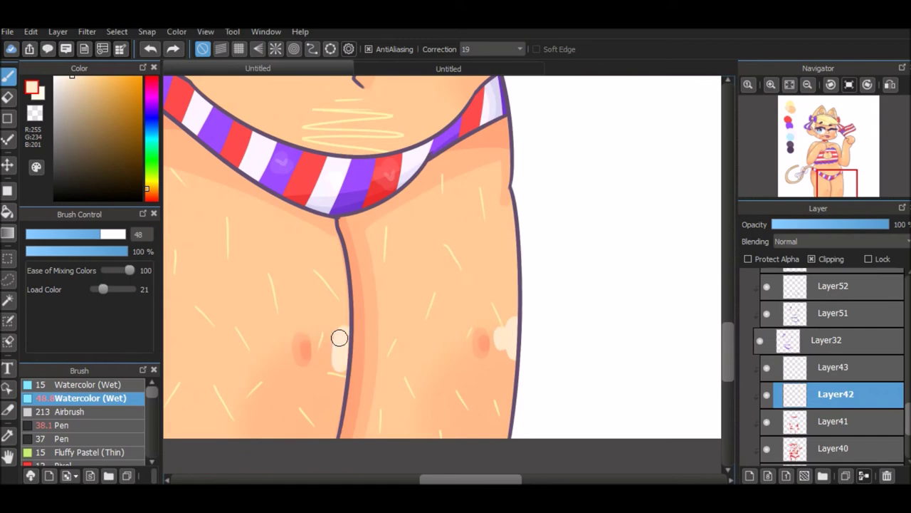
left_click(332, 340)
scroll(330, 341, "up", 6)
scroll(330, 341, "down", 4)
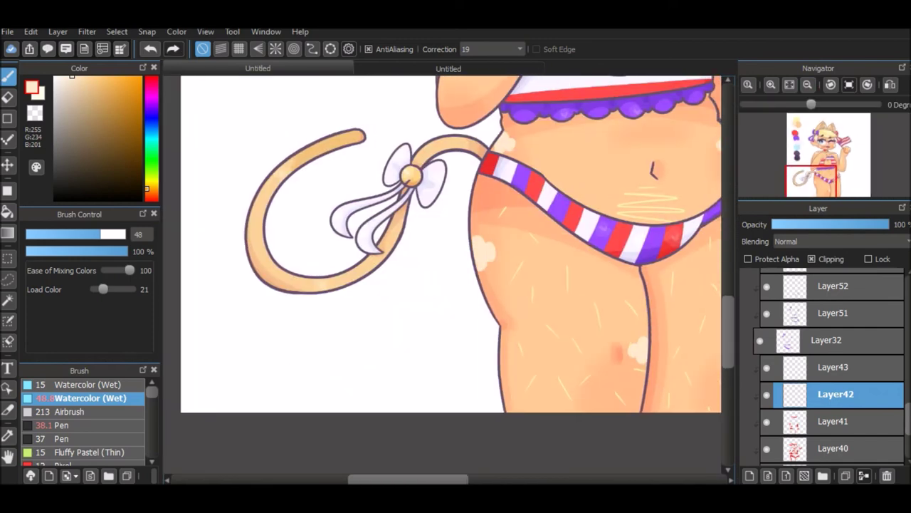
Set Layer42's opacity to 32% and move it below the blush and shadow layers, directly above Layer27
scroll(329, 341, "up", 5)
left_click_drag(808, 223, 810, 224)
key("ctrl+Down")
key("ctrl+Down")
key("ctrl+Down")
key("ctrl+Down")
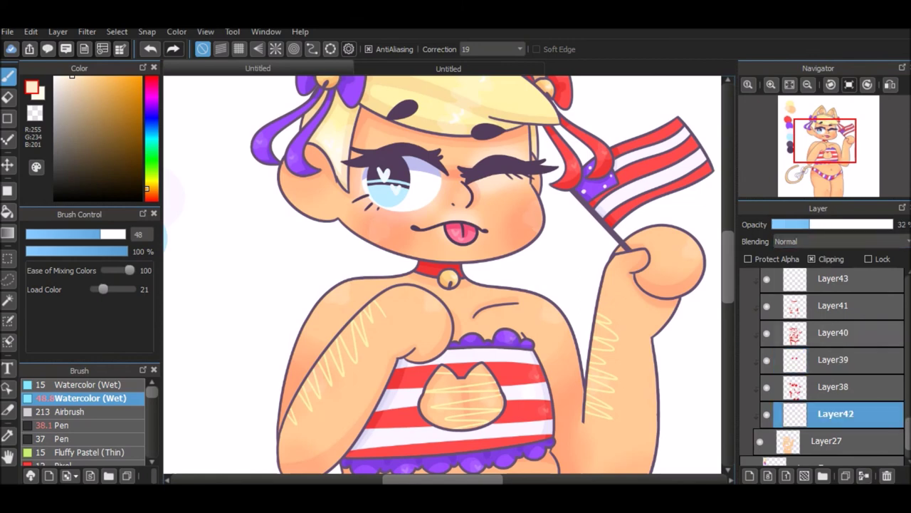
Move Layer43 directly above Layer42 and dab small cream (R255 G241 B221) highlights on the cheeks, shoulders and raised fist with the size 15 wet watercolor brush
left_click(833, 278)
key("ctrl+Down")
key("ctrl+Down")
key("ctrl+Down")
key("ctrl+Down")
left_click(86, 385)
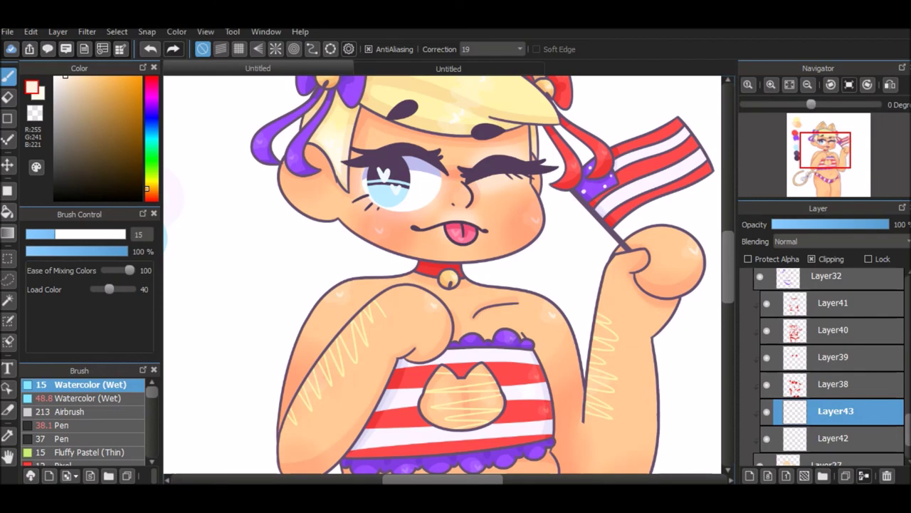
Add small cream highlights to the waist, outer thighs and knees on Layer43 and lower that layer's opacity to 33%
scroll(360, 287, "down", 3)
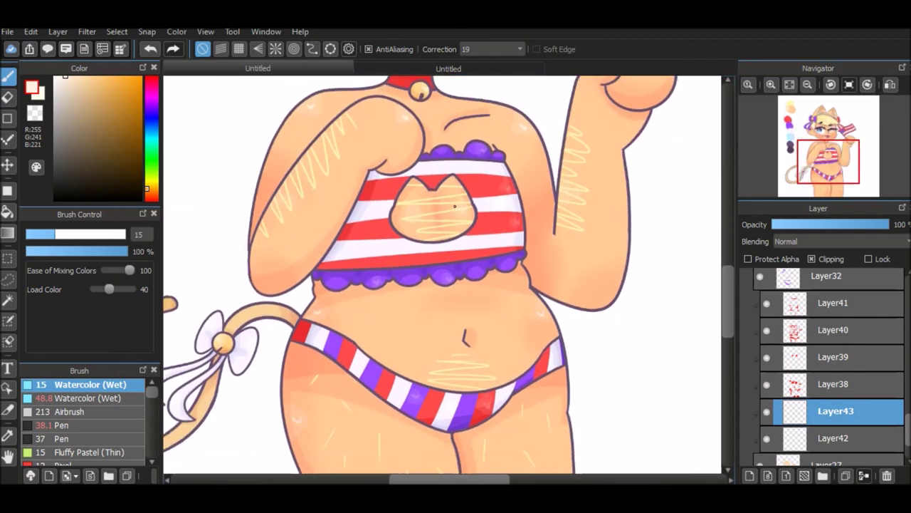
scroll(549, 323, "down", 3)
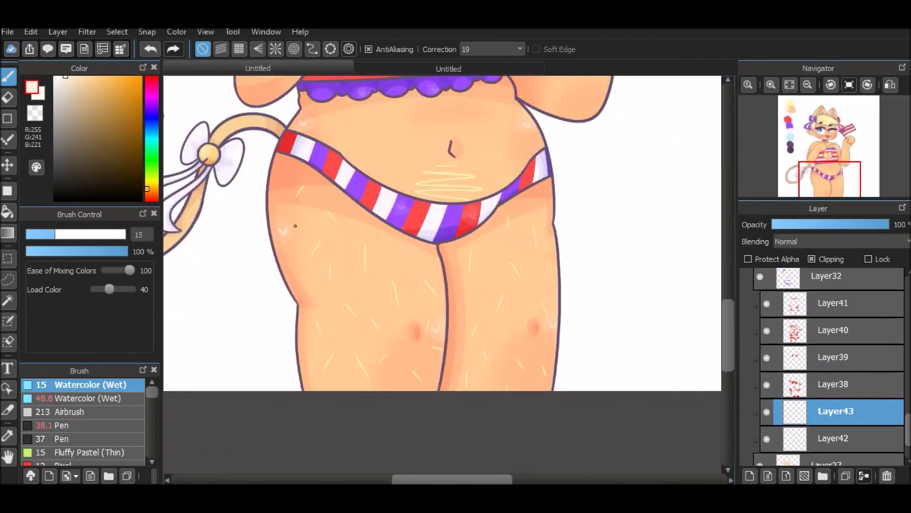
scroll(292, 228, "up", 6)
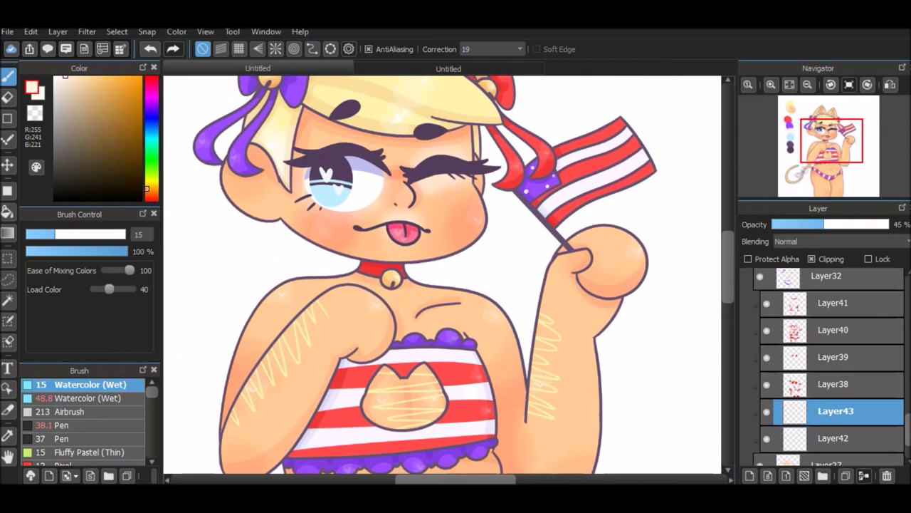
left_click(833, 438)
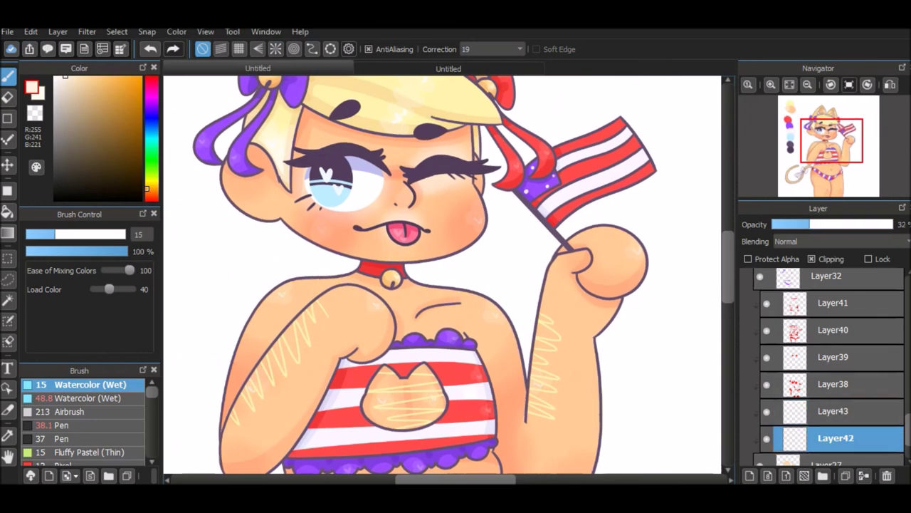
left_click(833, 411)
Collapse Folder26, sample the red palette swatch (R255 G76 B76) and create a new layer above Layer7
key("ctrl+0")
scroll(825, 367, "up", 3)
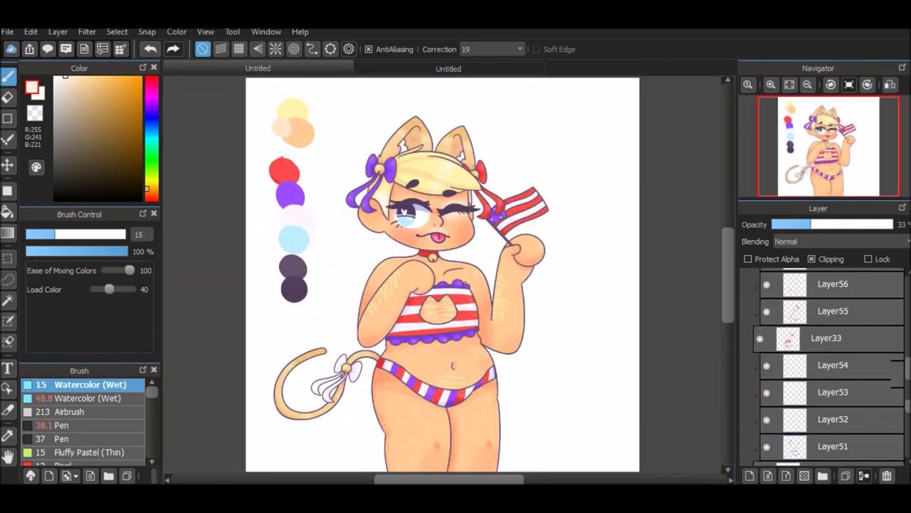
left_click(778, 307)
left_click(812, 334)
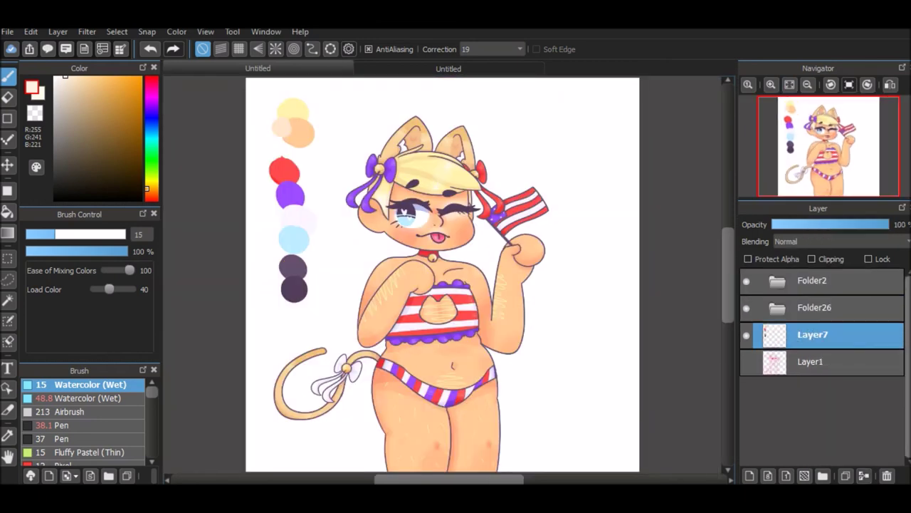
left_click(284, 170, "alt")
key("ctrl+shift+n")
Draw a heart outline above the flag on Layer75 with the size 15 wet watercolor brush and fill it with the same red
scroll(509, 125, "up", 5)
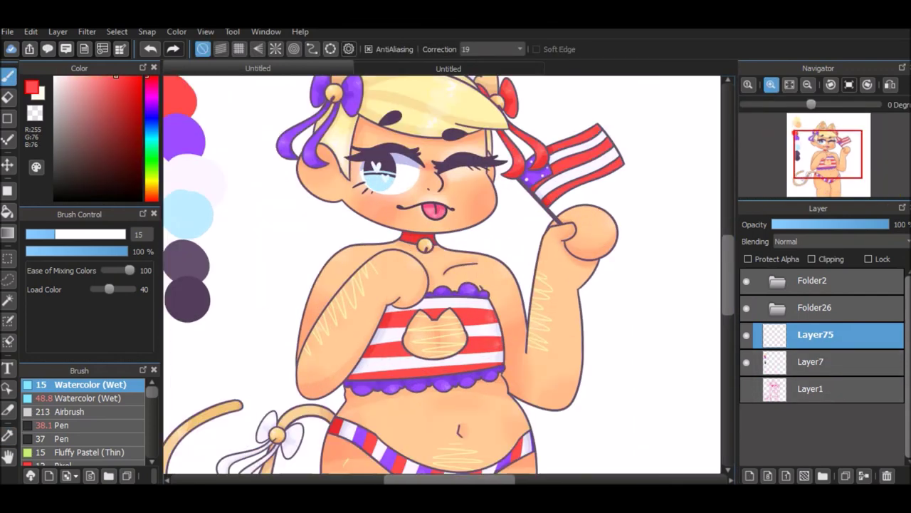
mouse_move(502, 279)
left_mouse_down()
mouse_move(476, 295)
mouse_move(502, 296)
mouse_move(513, 335)
left_mouse_up()
key("ctrl+z")
left_click_drag(512, 295, 513, 335)
key("ctrl+z")
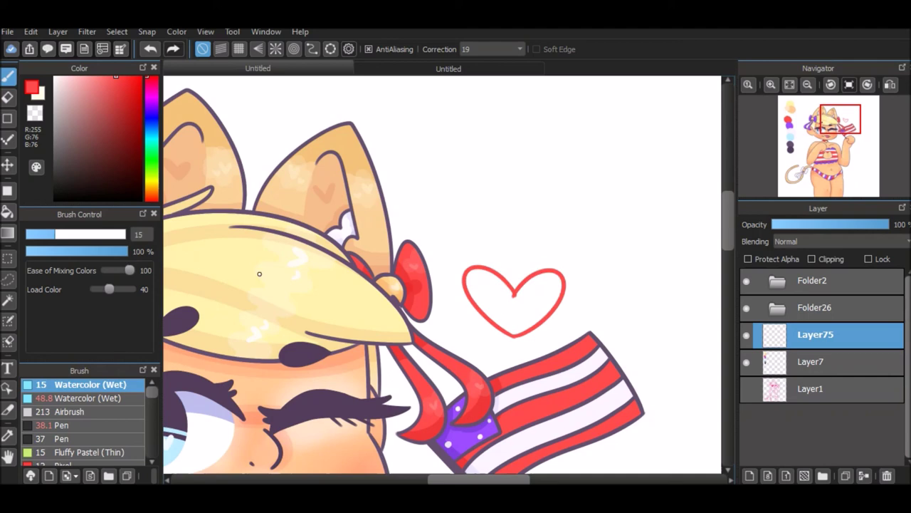
key("g")
left_click(514, 299)
key("b")
left_click(790, 125)
left_click(844, 122)
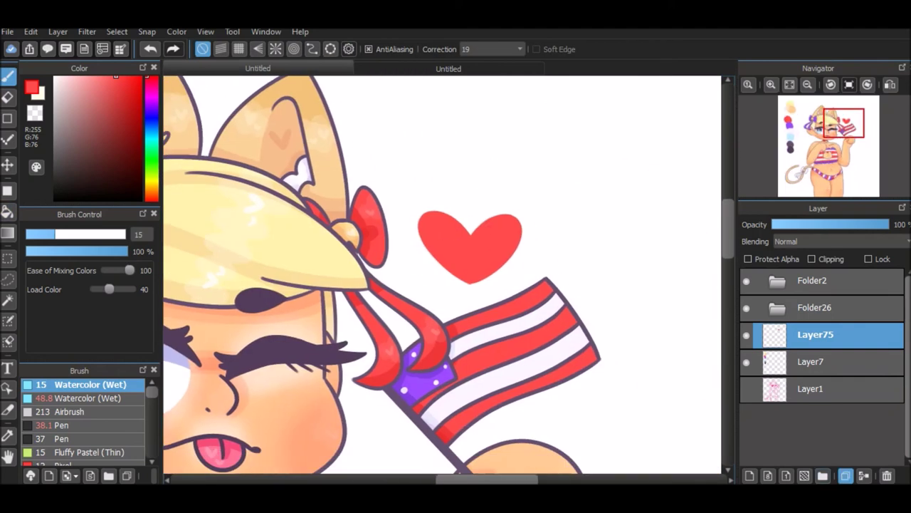
Duplicate the red heart twice and transform the copies into smaller hearts on either side of the large one above the flag
left_click(845, 476)
key("ctrl+t")
left_click_drag(470, 221, 498, 228)
key("Return")
left_click(146, 32)
key("Escape")
left_click(845, 476)
key("ctrl+t")
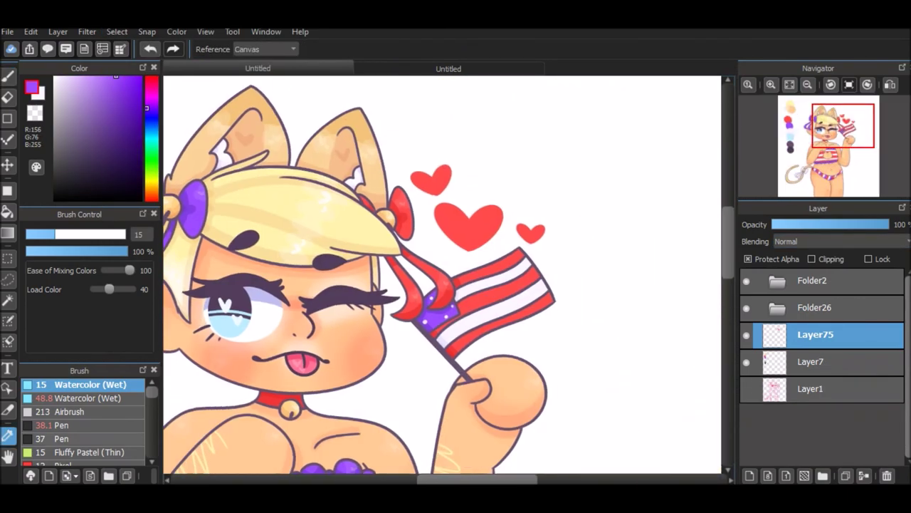
Recolor the upper-left heart purple (R156 G76 B255) and the small right heart off-white (R250 G246 B255) with the size 38 Pen and alpha protection on
left_click(60, 425)
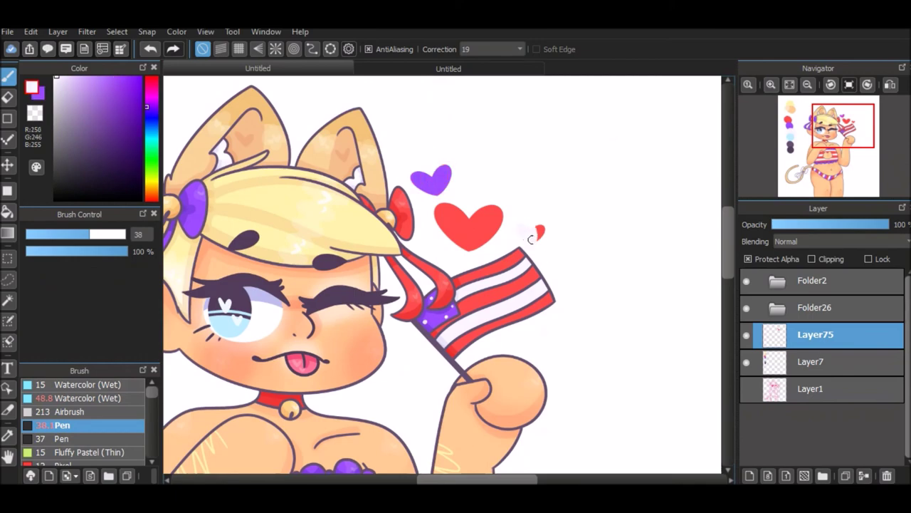